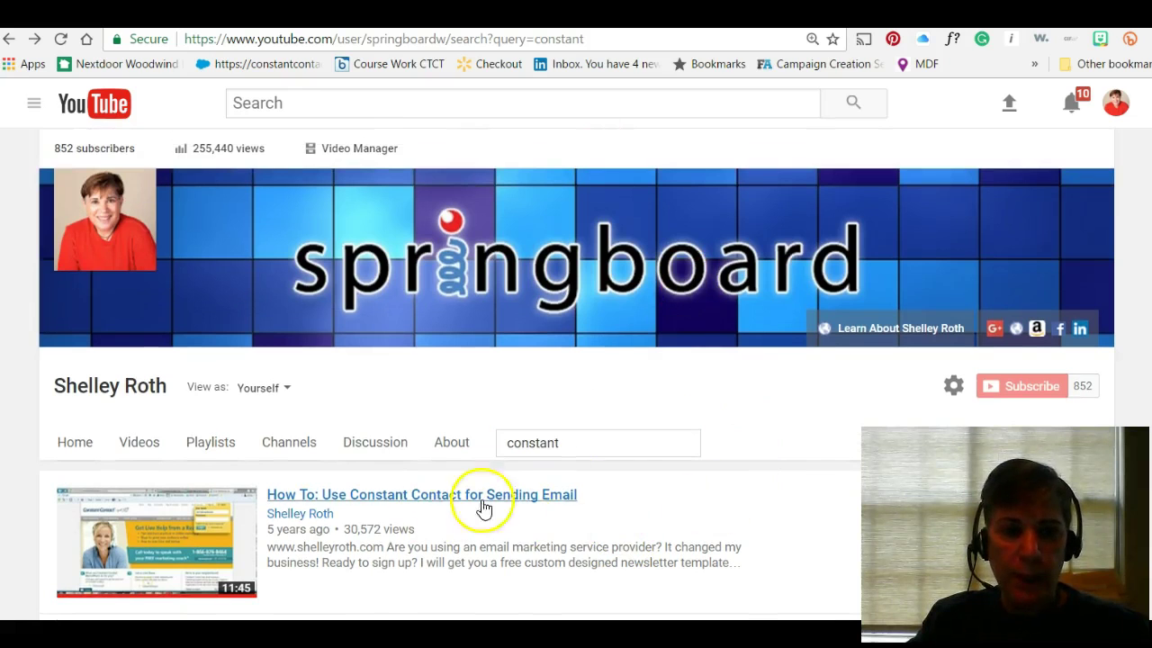
- Highlight the first video's 30,572 view count, then switch to the Constant Contact Library tab
scroll(753, 360, down, 2)
click(334, 308)
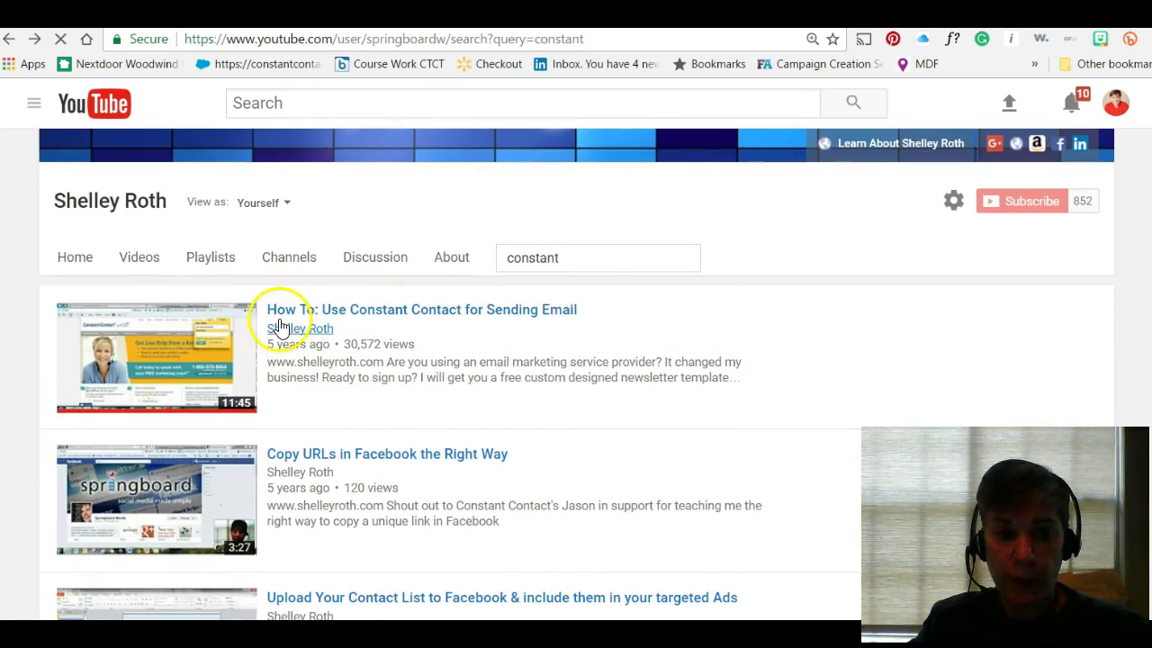
drag(343, 349, 415, 345)
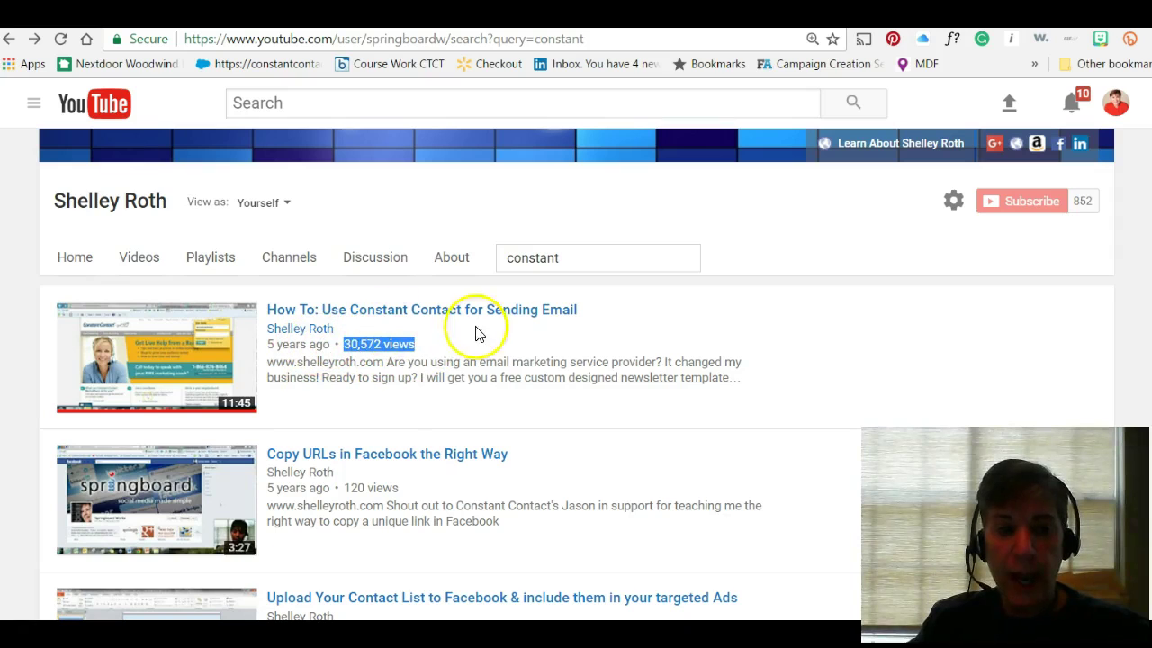
click(819, 393)
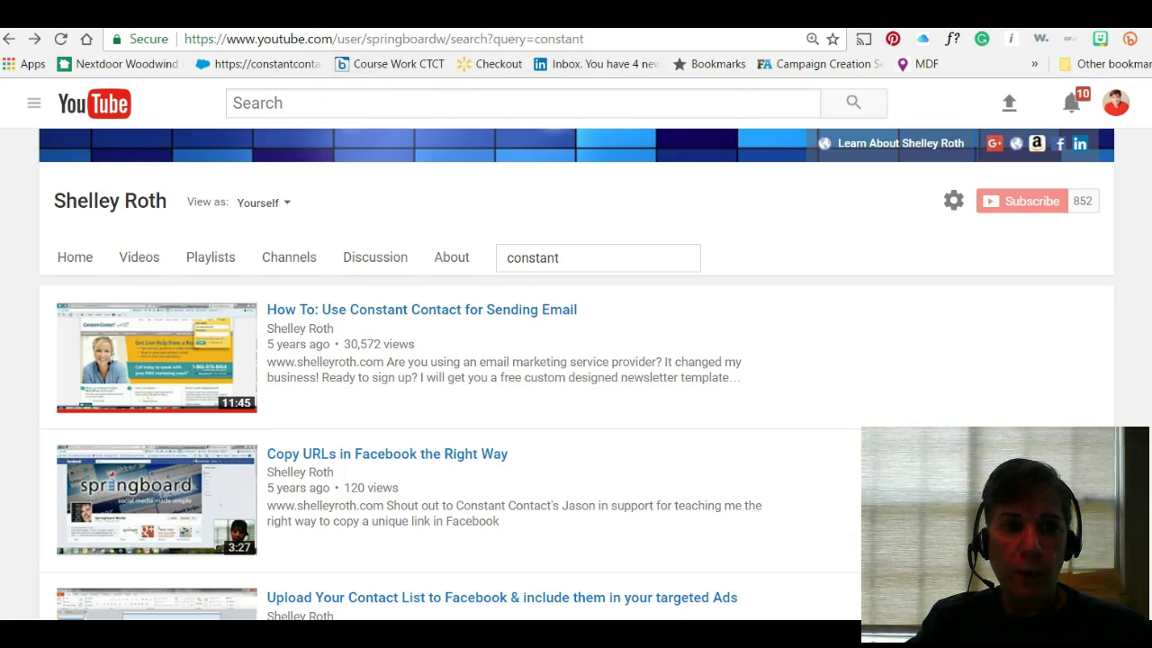
key(ctrl+Tab)
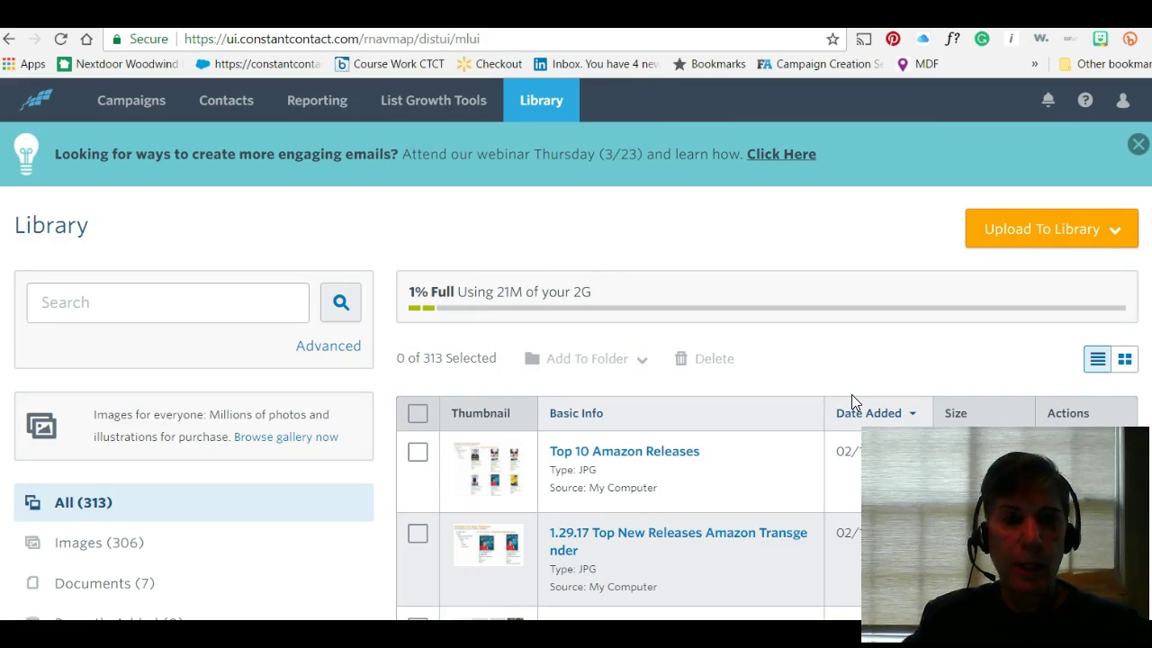
- Create a new Email campaign from the Campaigns list
click(123, 104)
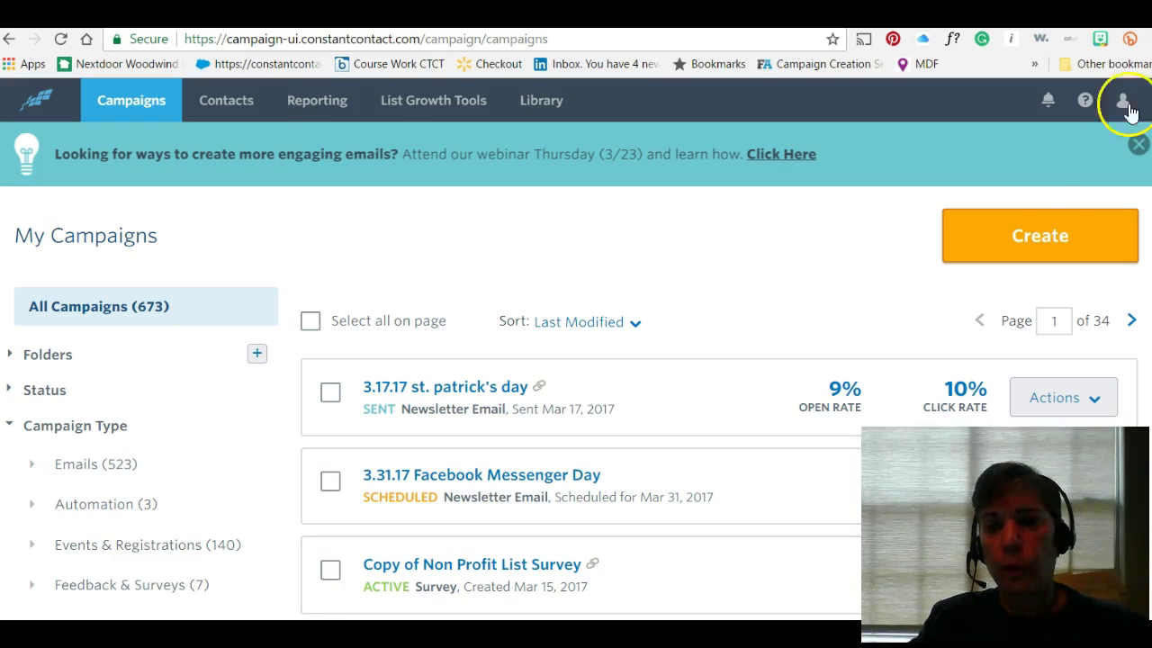
click(1041, 235)
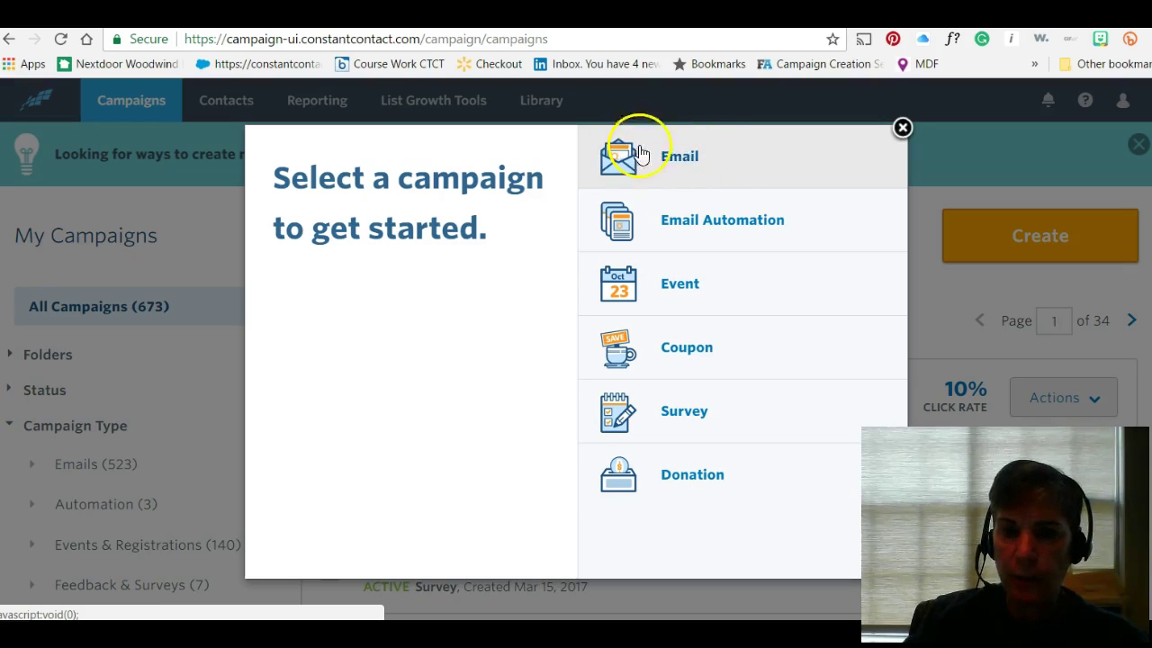
click(678, 160)
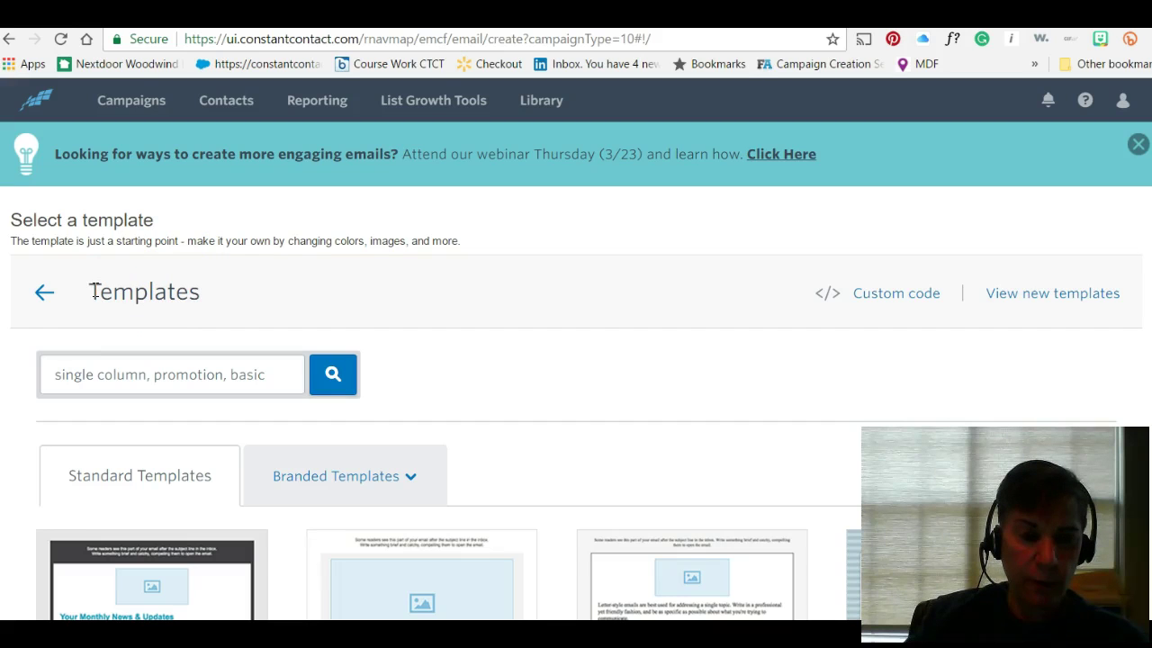
- Browse the Standard Templates on the Select a template page
drag(92, 287, 232, 301)
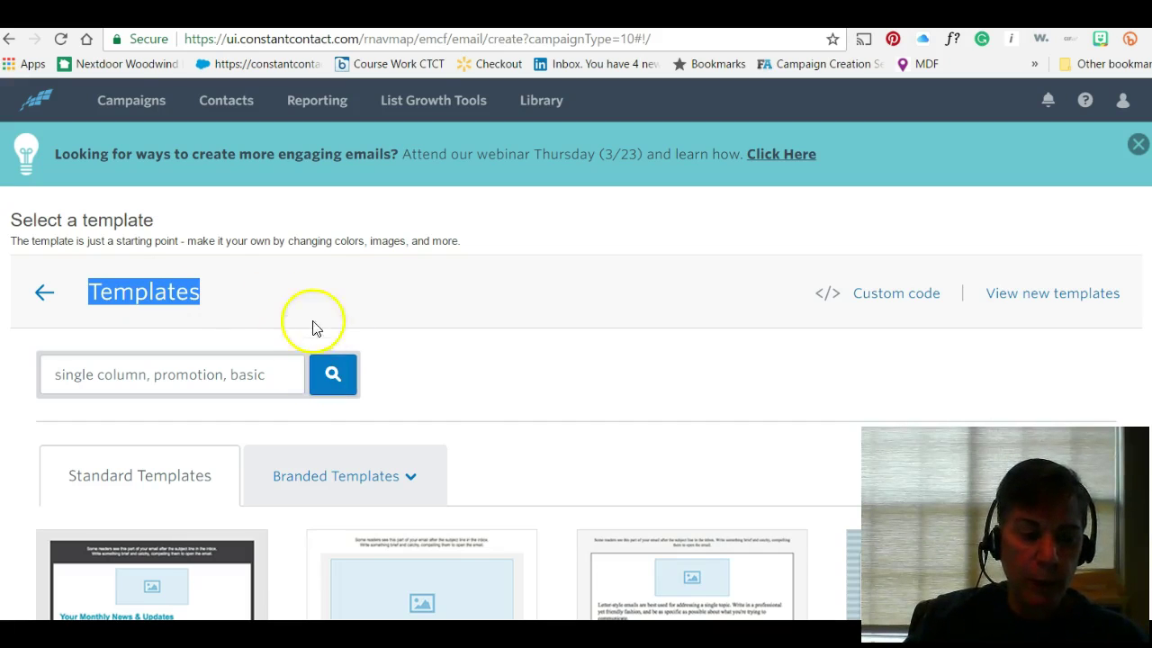
scroll(500, 384, down, 1)
scroll(498, 387, down, 4)
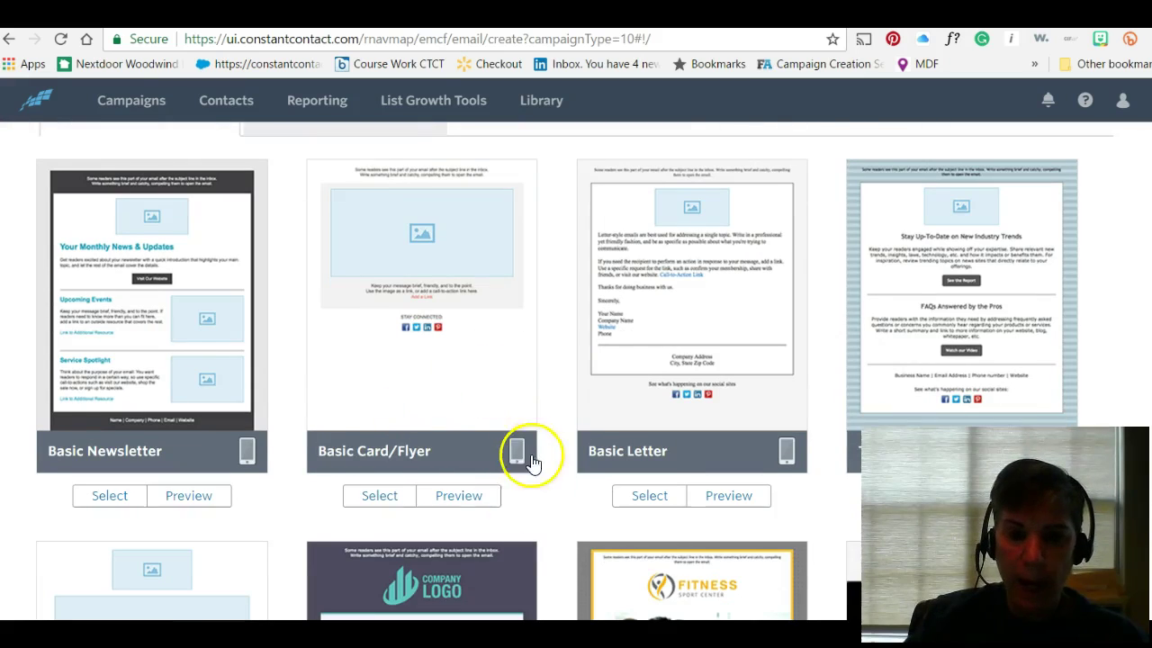
scroll(490, 459, down, 5)
scroll(527, 472, down, 7)
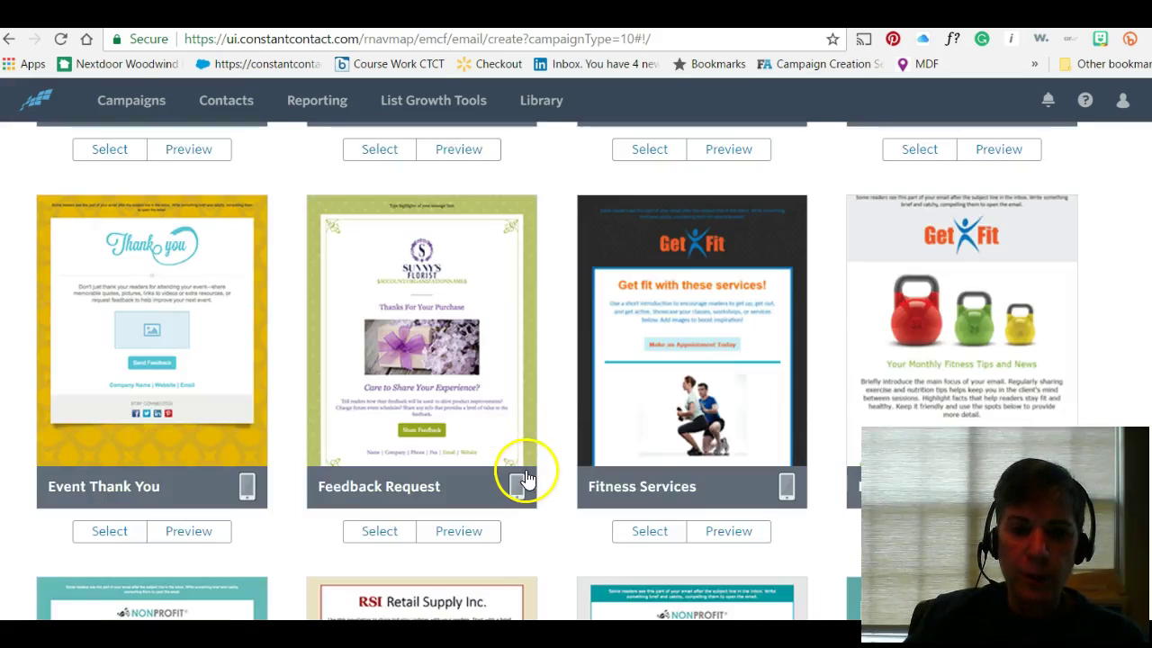
scroll(521, 477, up, 12)
scroll(517, 480, up, 4)
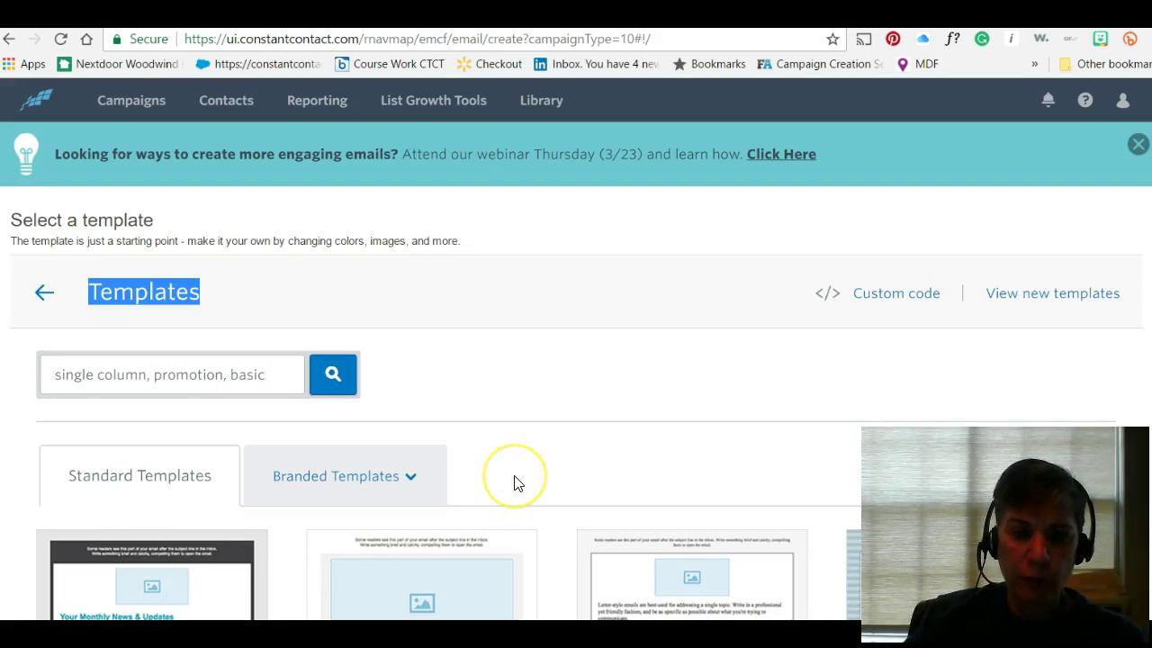
scroll(514, 478, down, 6)
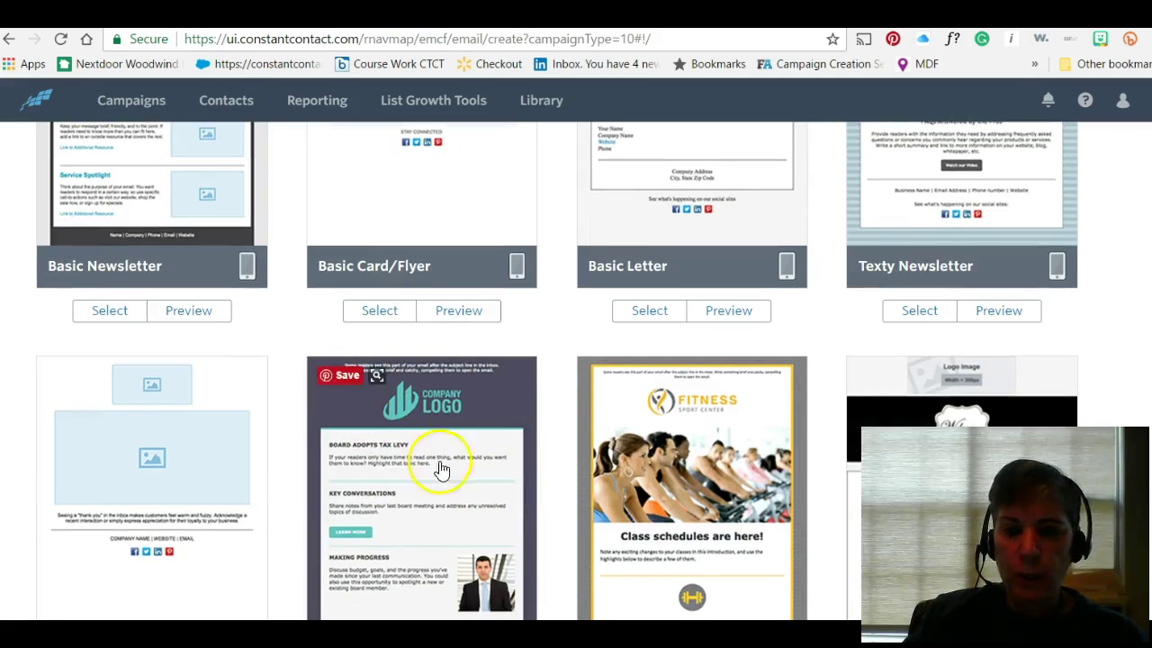
scroll(638, 458, up, 5)
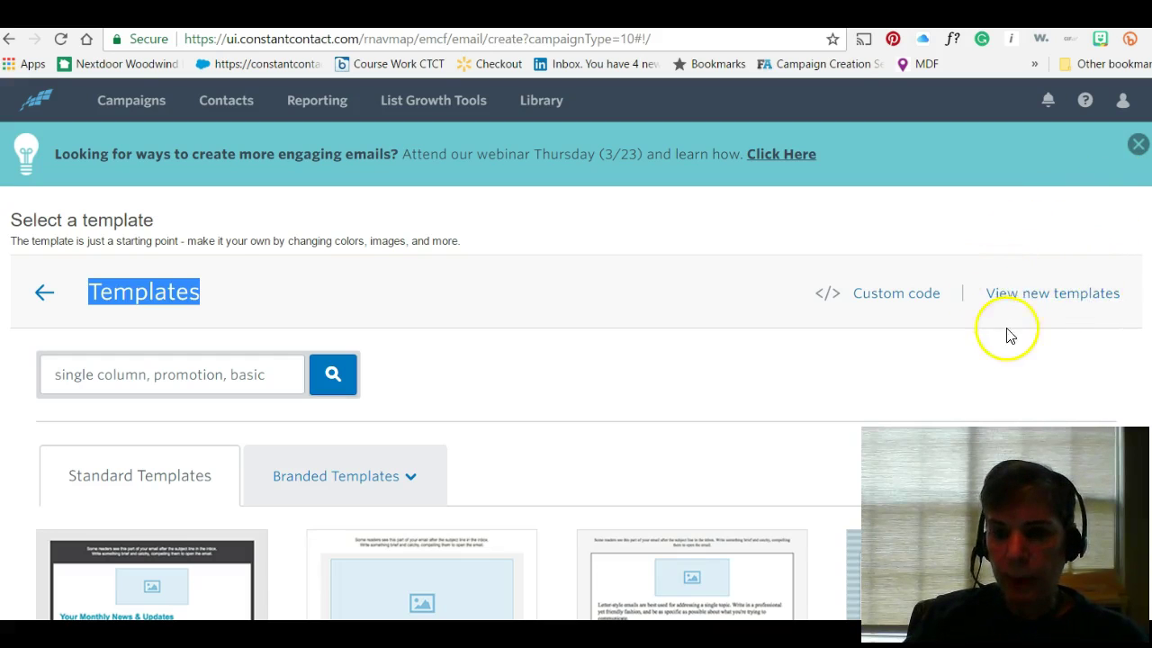
- Start the email from the Basic Newsletter template in the new template gallery
click(1033, 304)
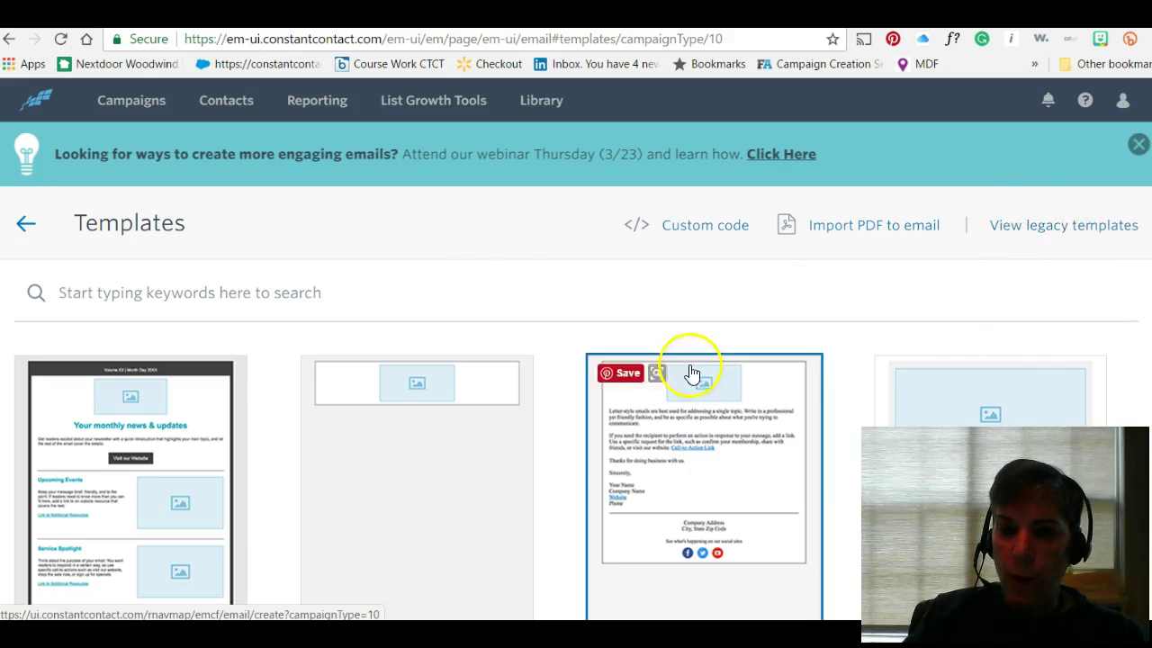
scroll(689, 373, down, 8)
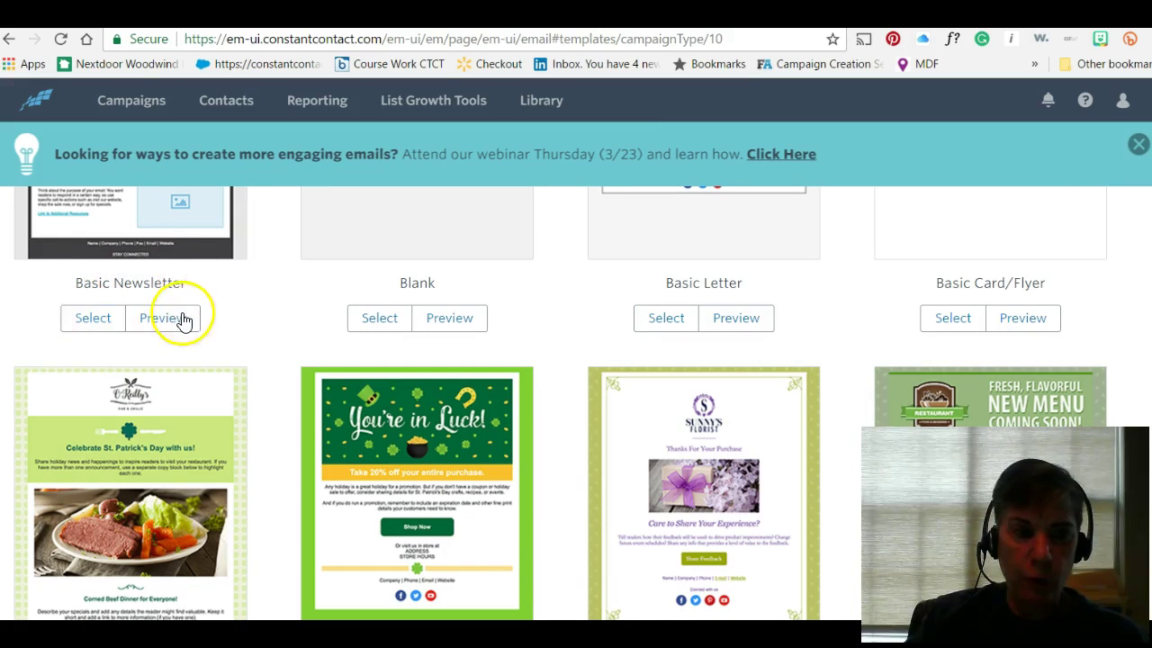
click(93, 320)
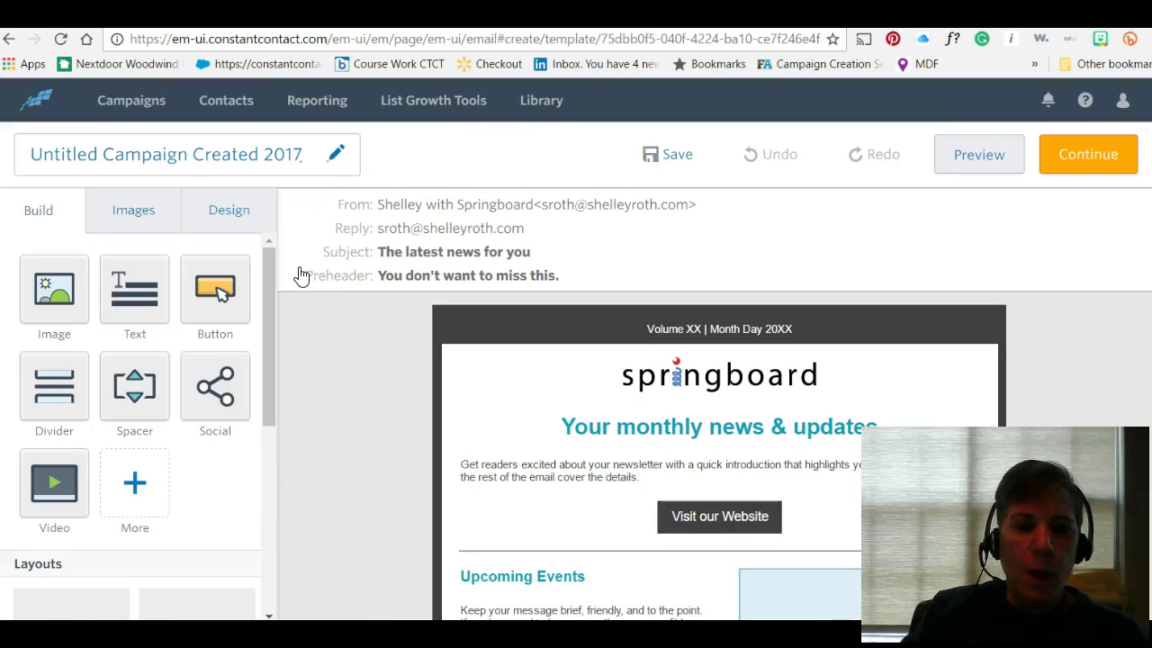
- Rename the campaign to '*3.17.17 Demo of Constant Contact New Editor' and save it
scroll(882, 378, down, 4)
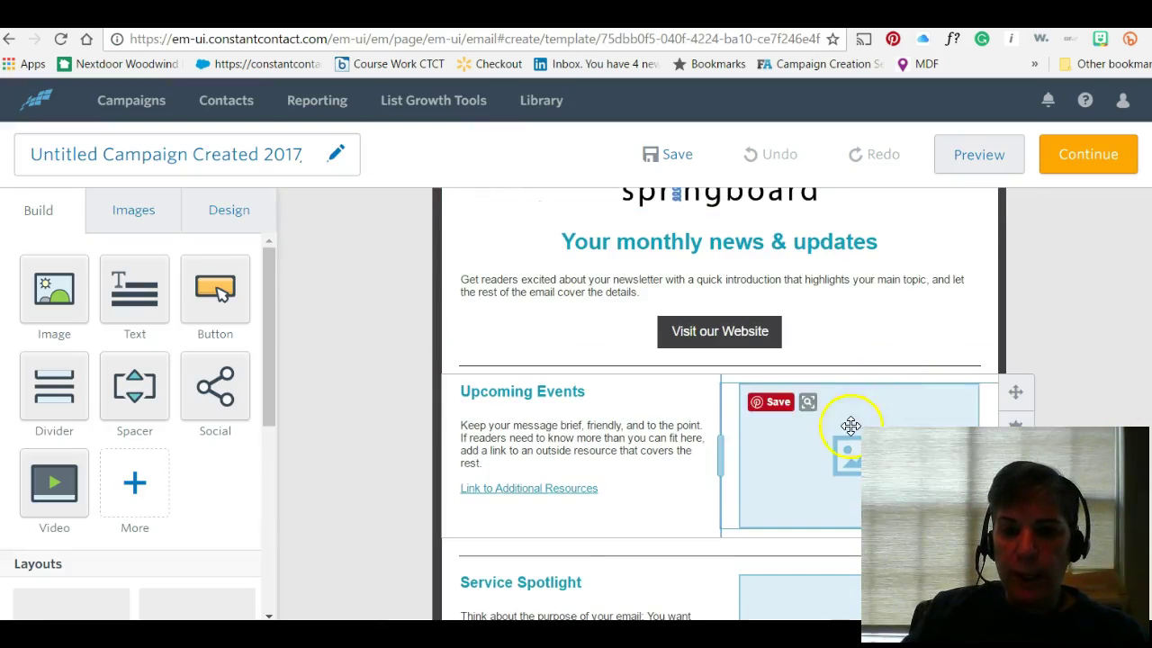
scroll(895, 336, up, 4)
click(691, 353)
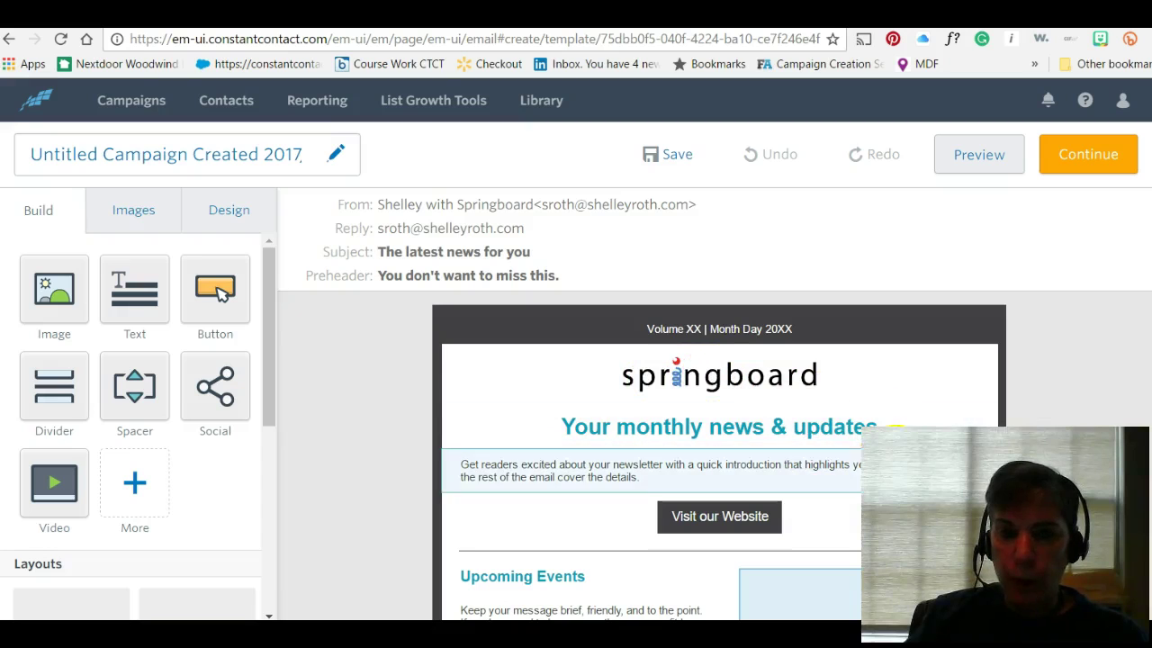
scroll(909, 423, down, 7)
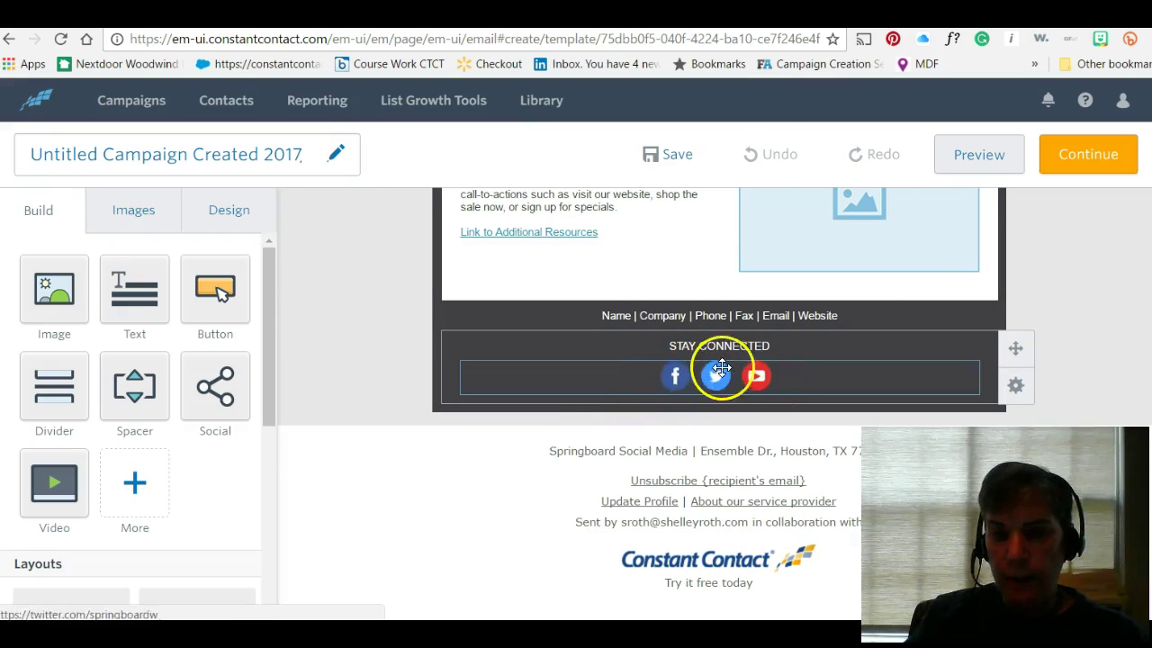
scroll(378, 453, up, 8)
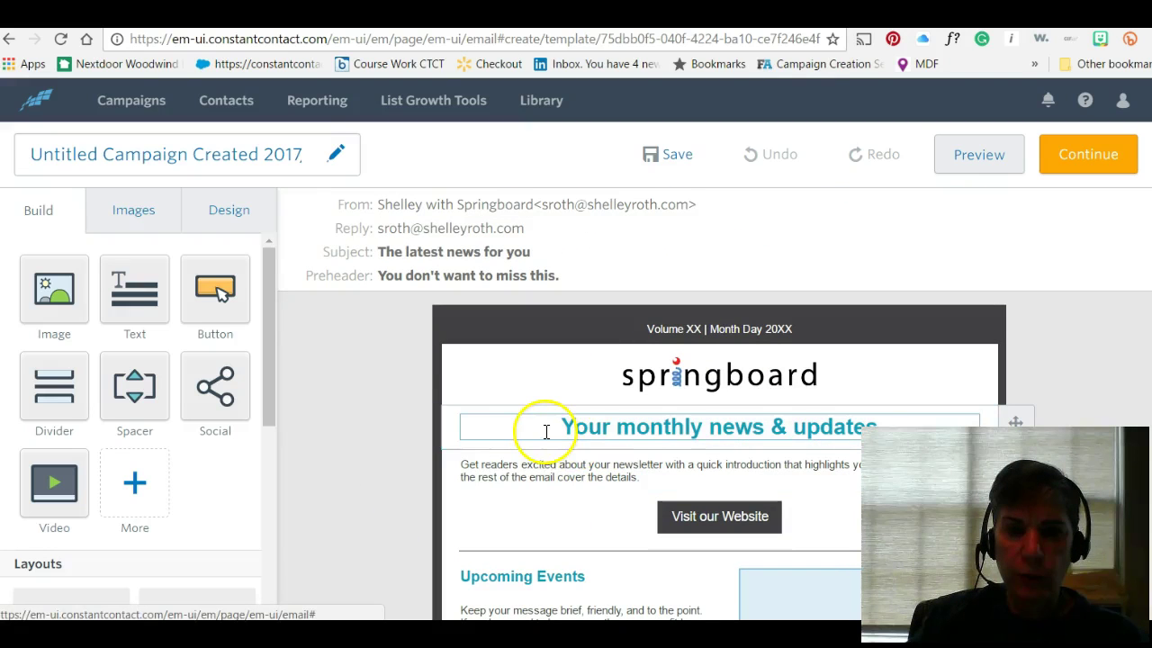
click(335, 153)
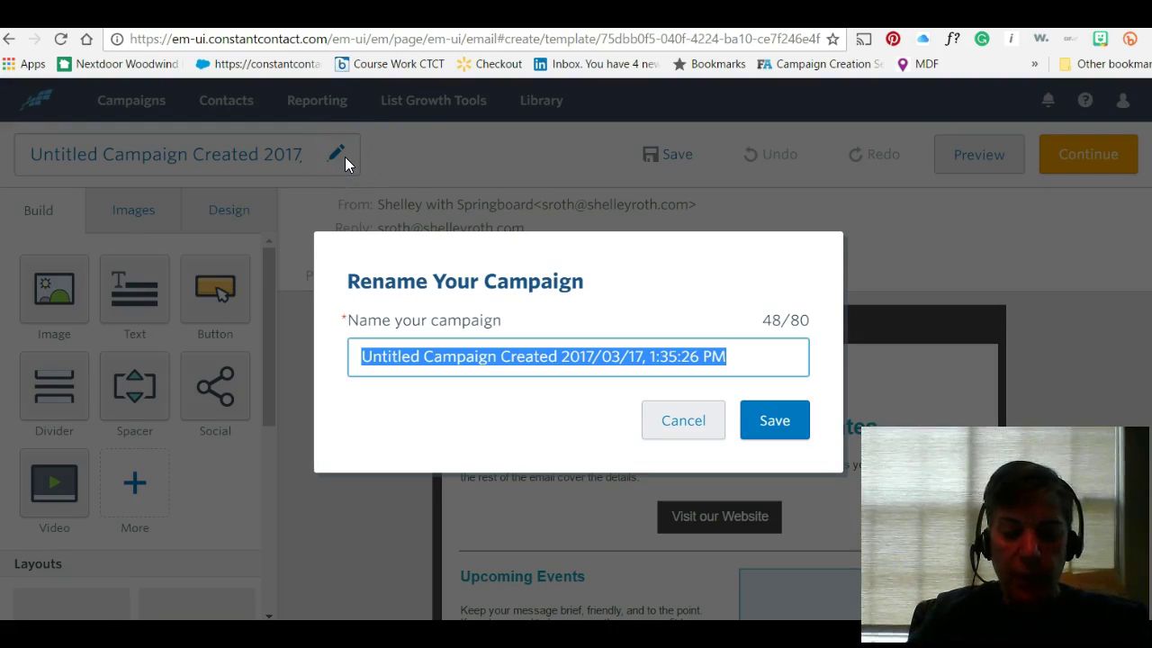
text(*)
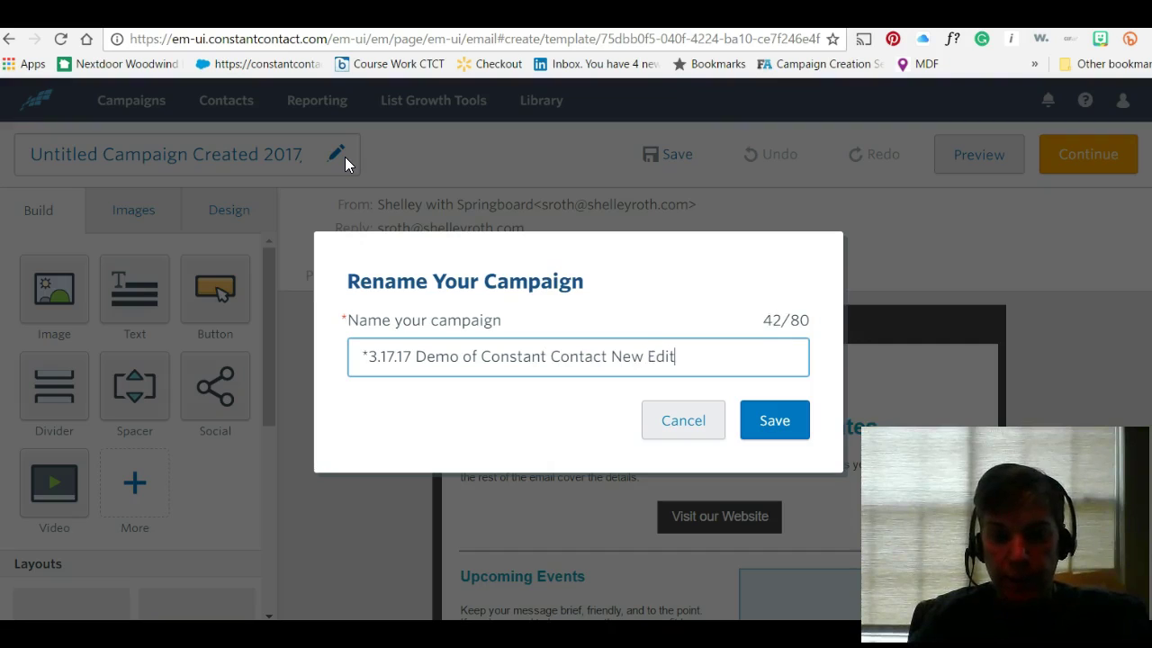
click(779, 423)
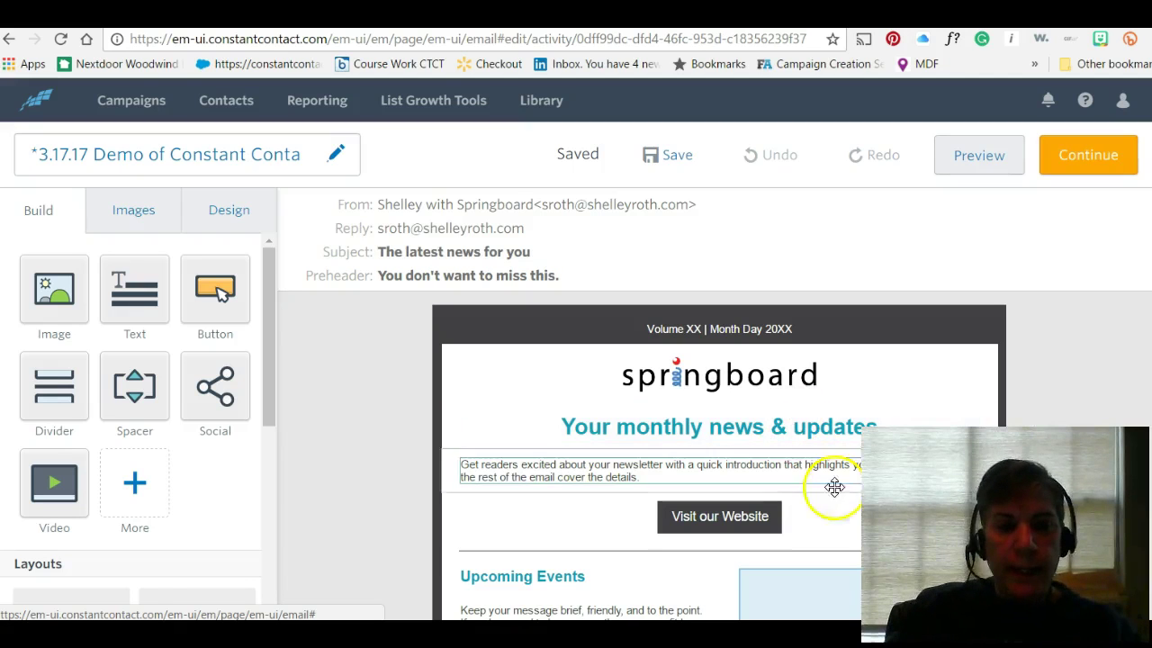
- Give the springboard header block a yellow background
click(707, 396)
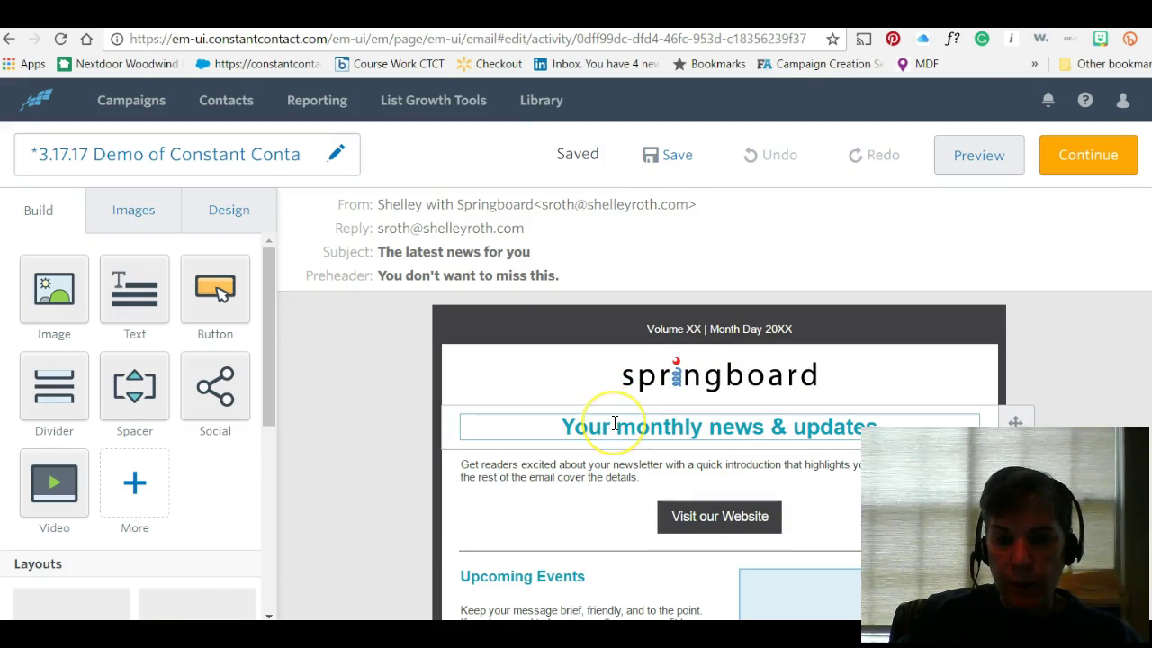
click(625, 466)
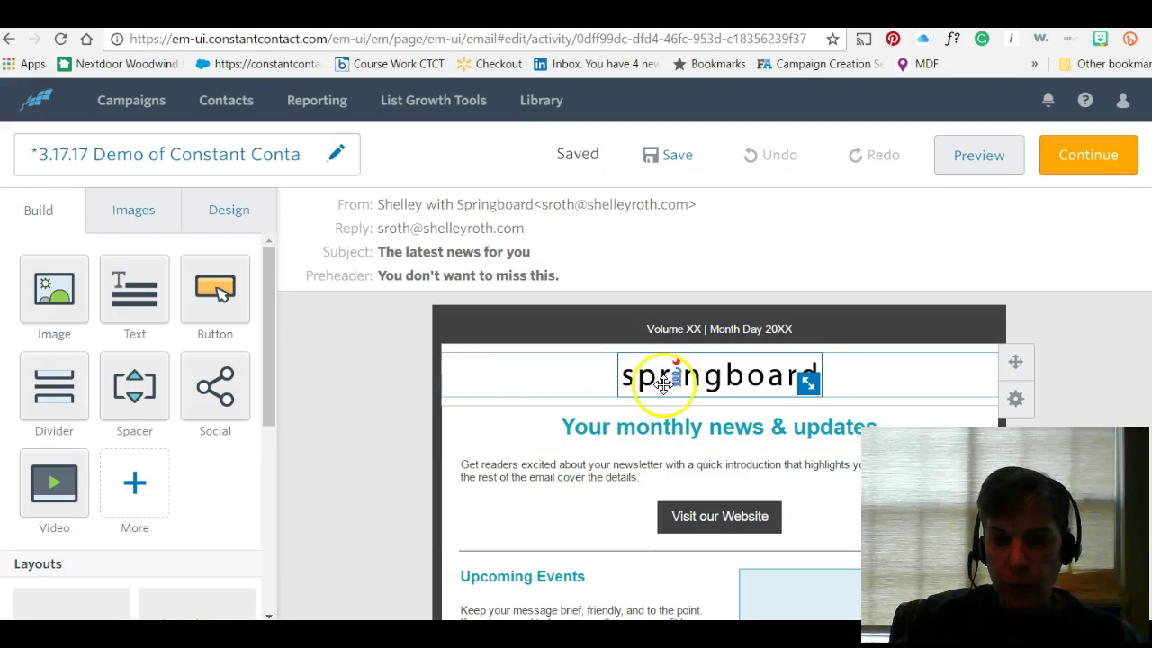
click(1019, 404)
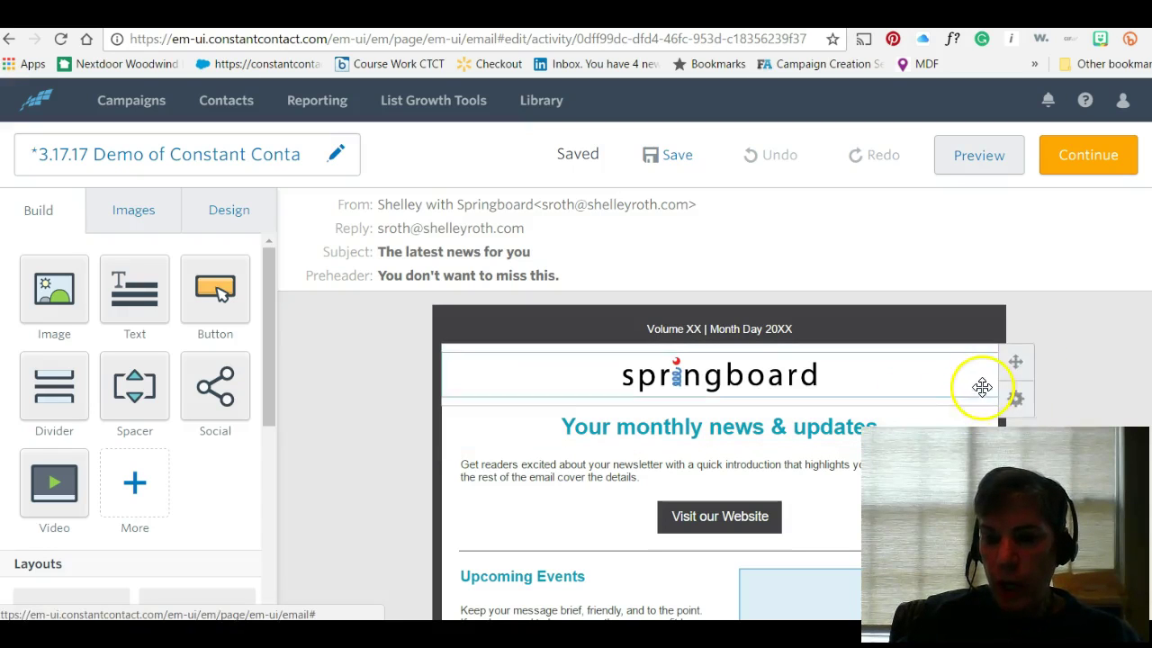
click(1015, 399)
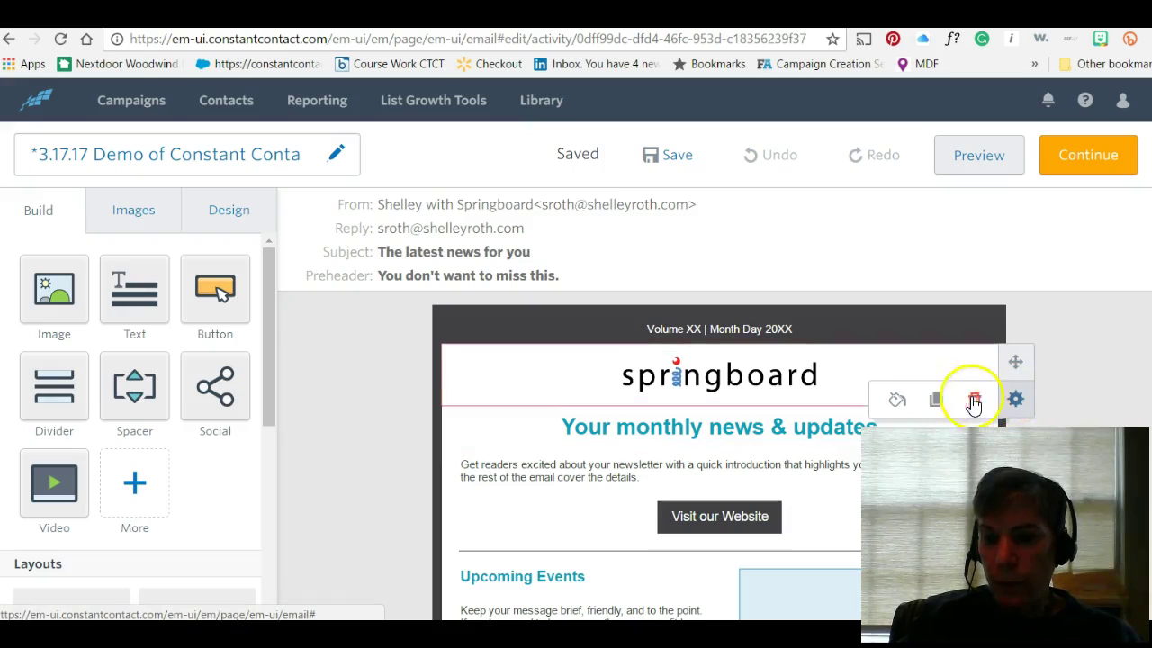
click(898, 401)
click(904, 424)
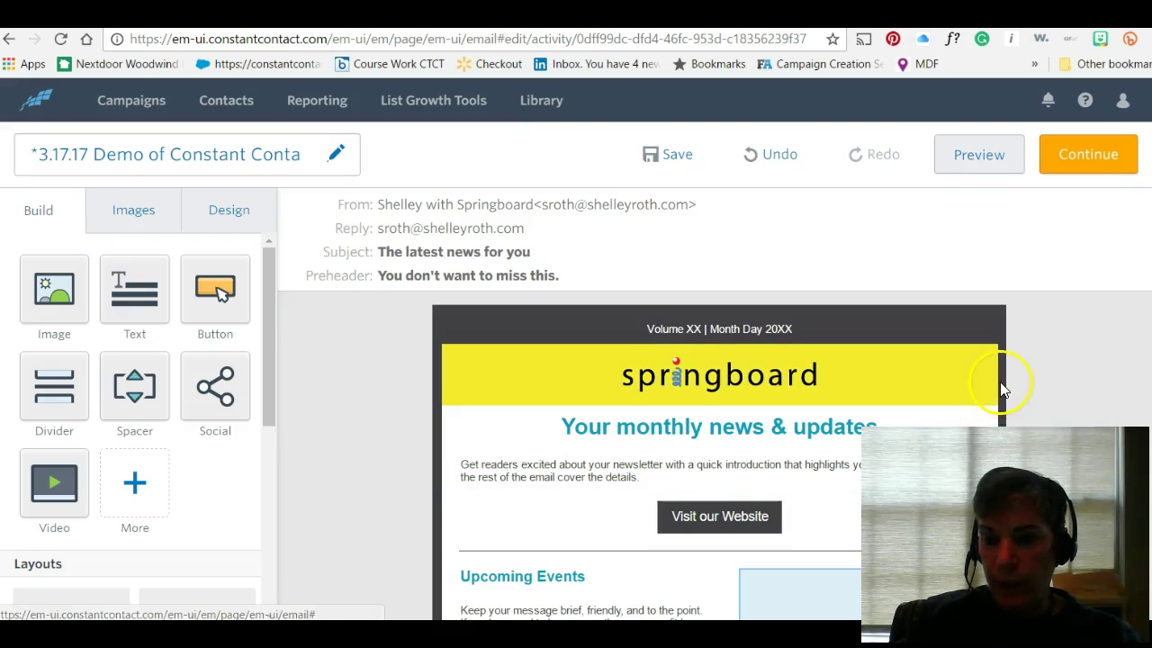
click(1015, 400)
- Duplicate the header block, delete the copy, and clear the header's yellow background
mouse_move(1013, 406)
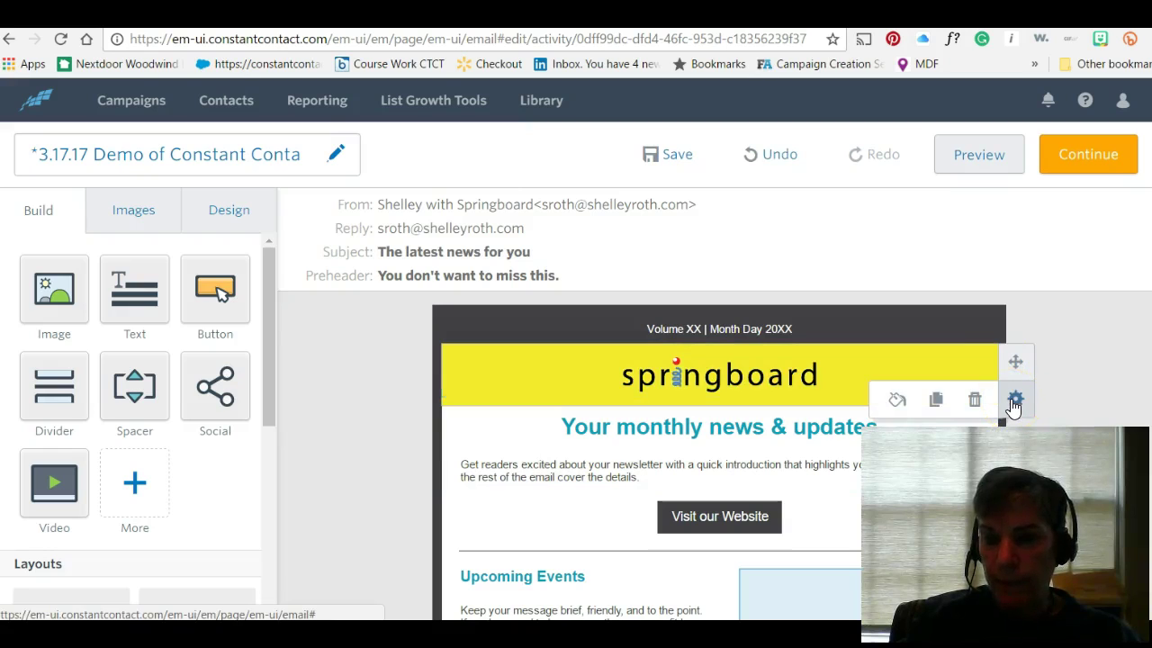
click(973, 405)
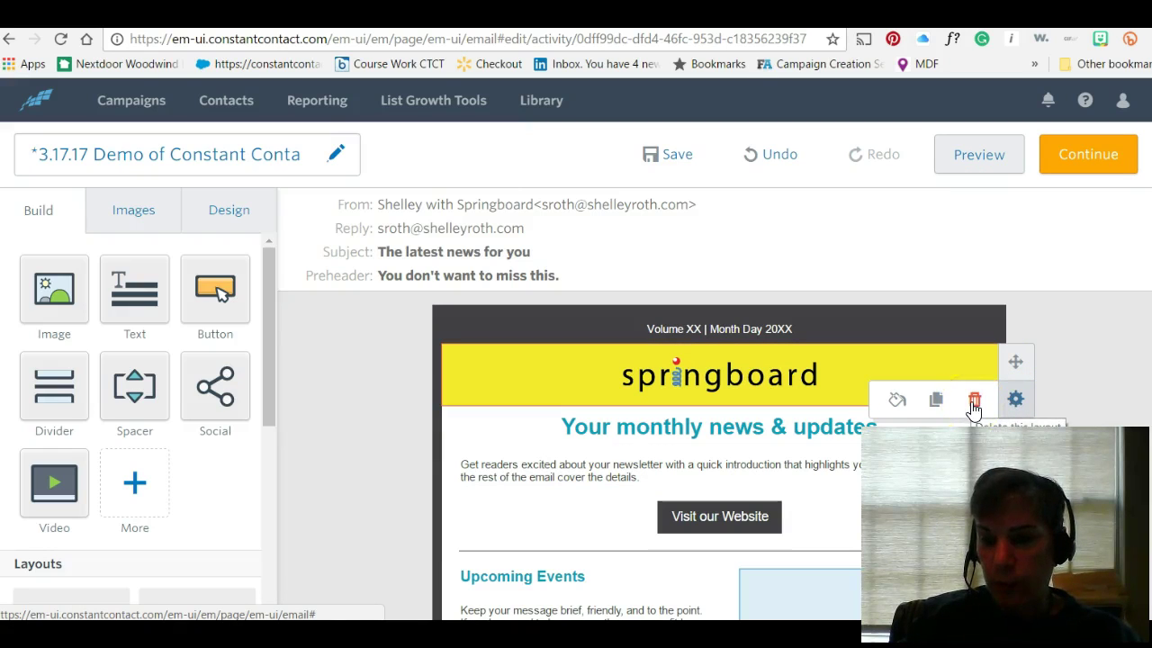
click(936, 404)
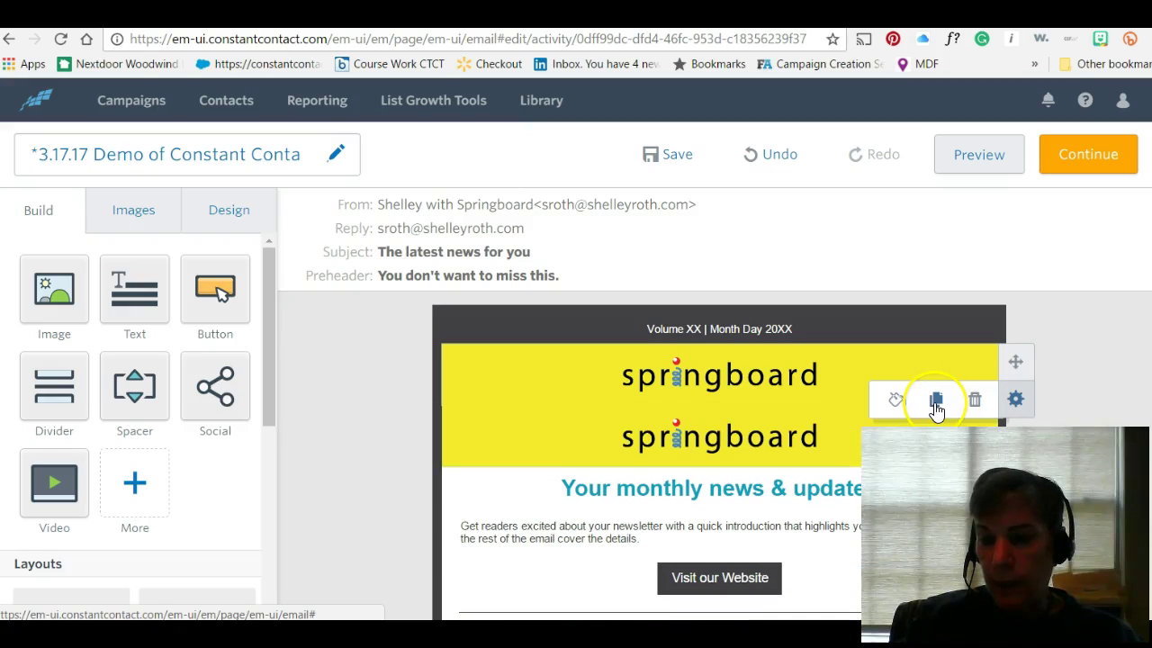
click(974, 405)
click(975, 403)
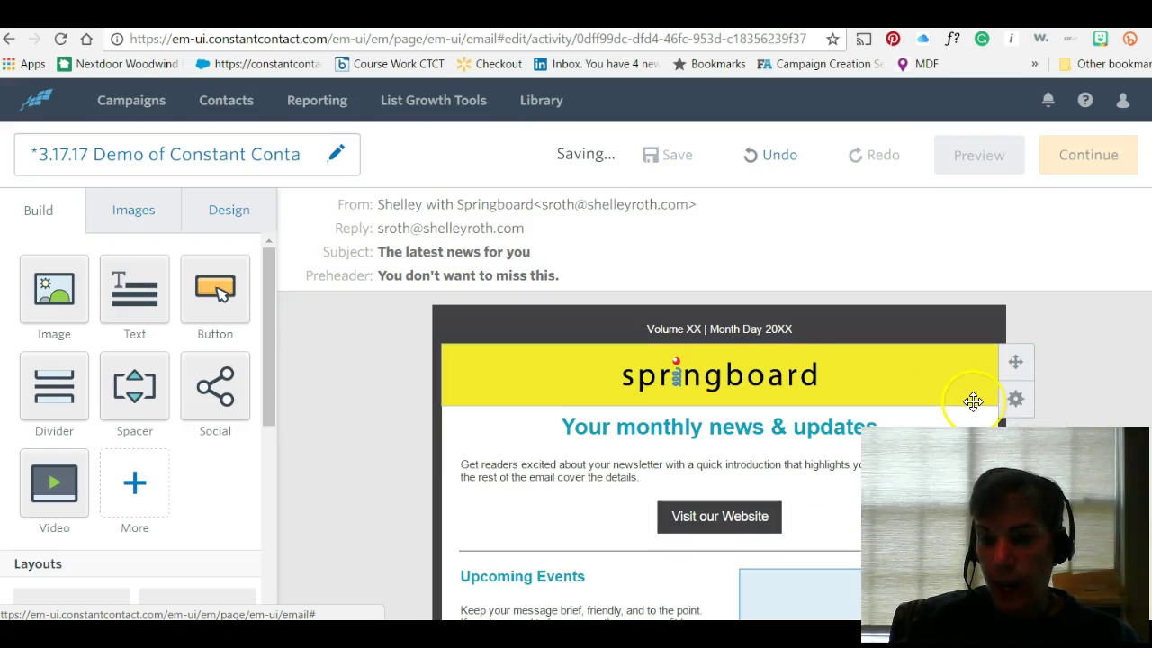
click(1015, 354)
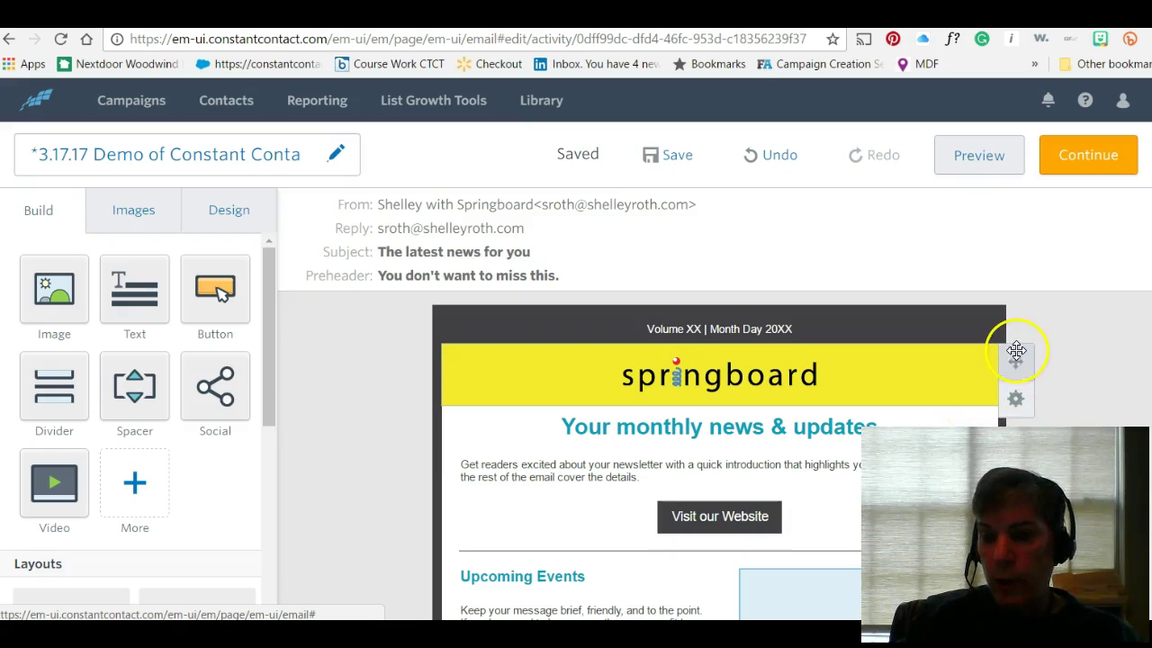
click(1013, 358)
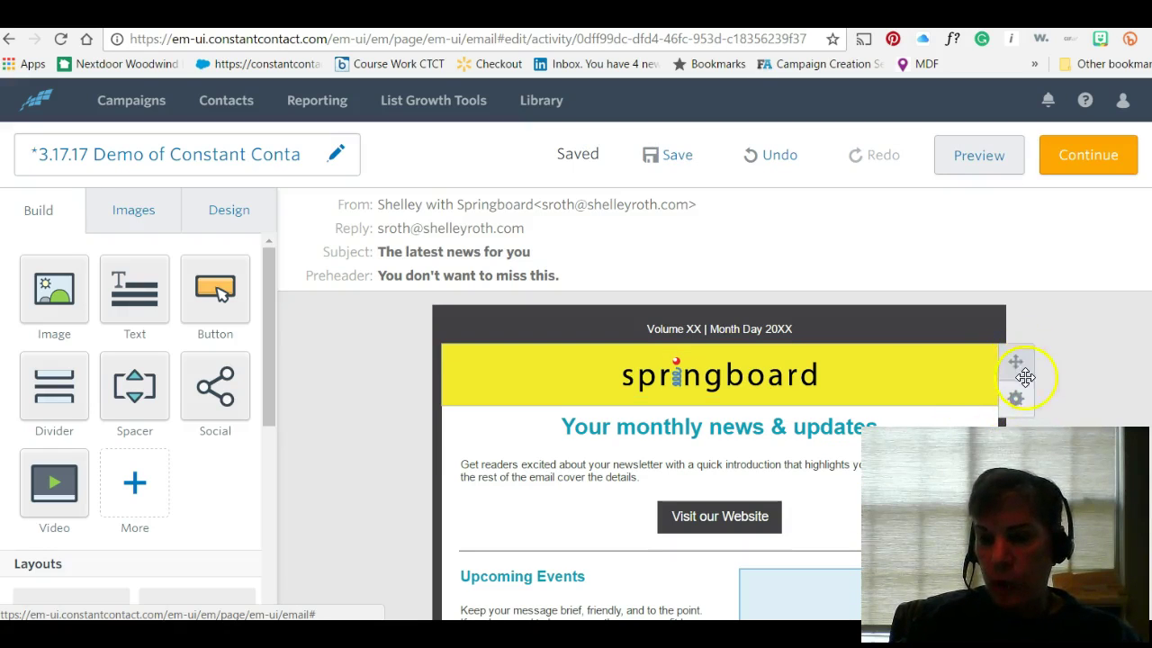
mouse_move(1015, 403)
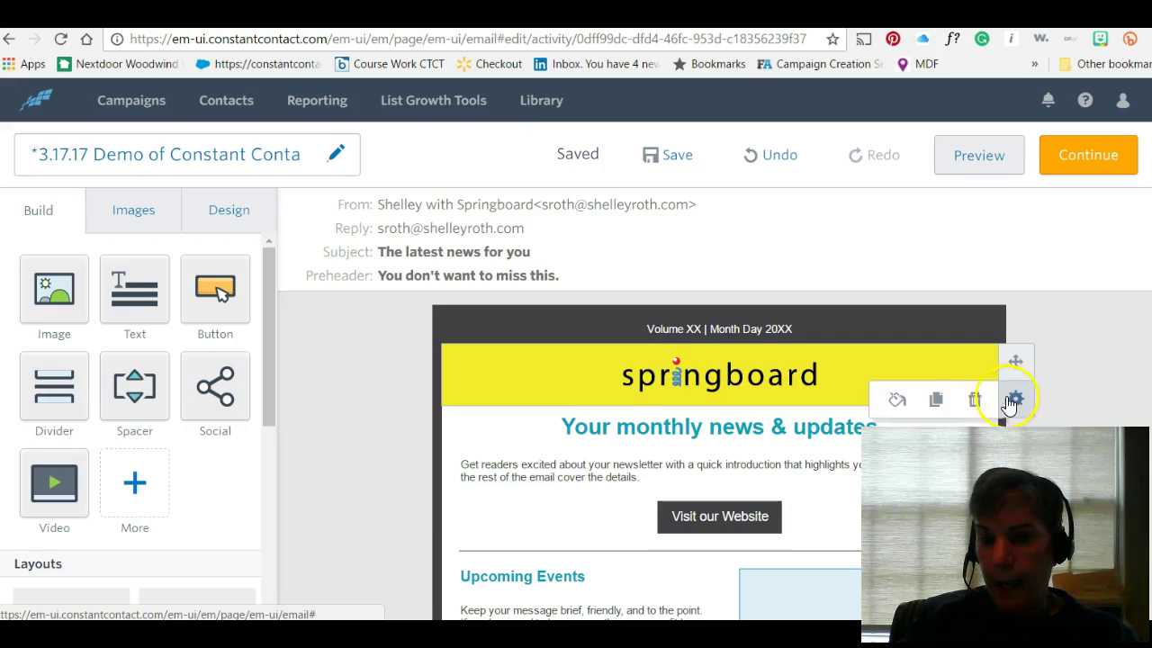
click(896, 400)
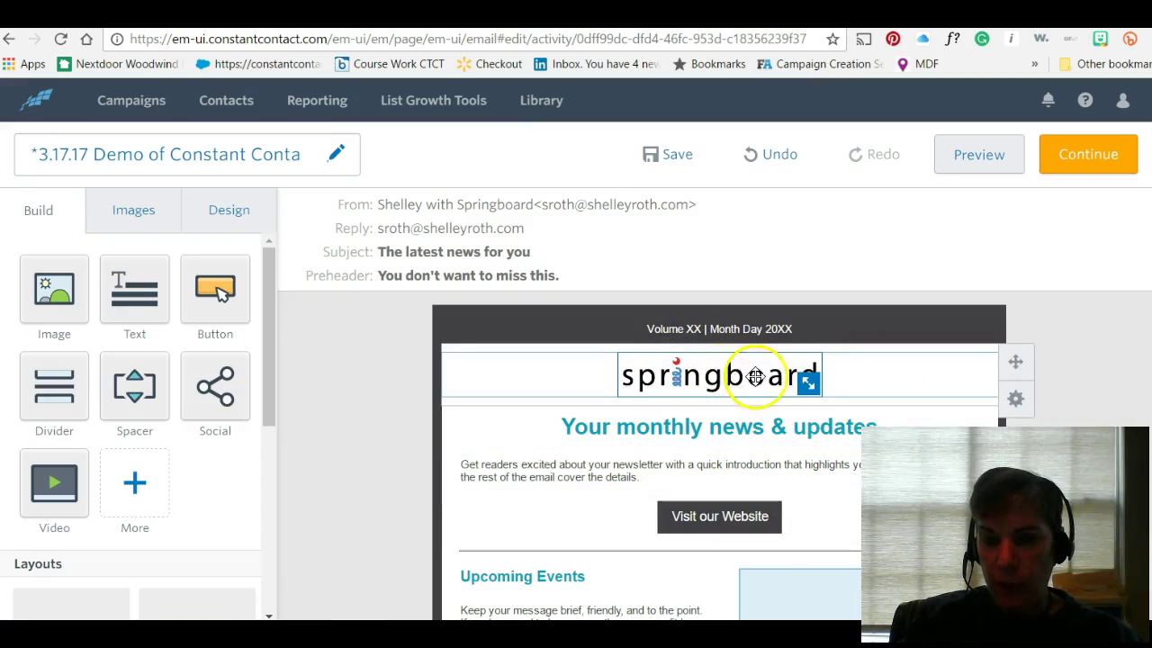
- Enlarge the springboard logo, then browse the link types and cancel without adding a link
drag(809, 384, 861, 369)
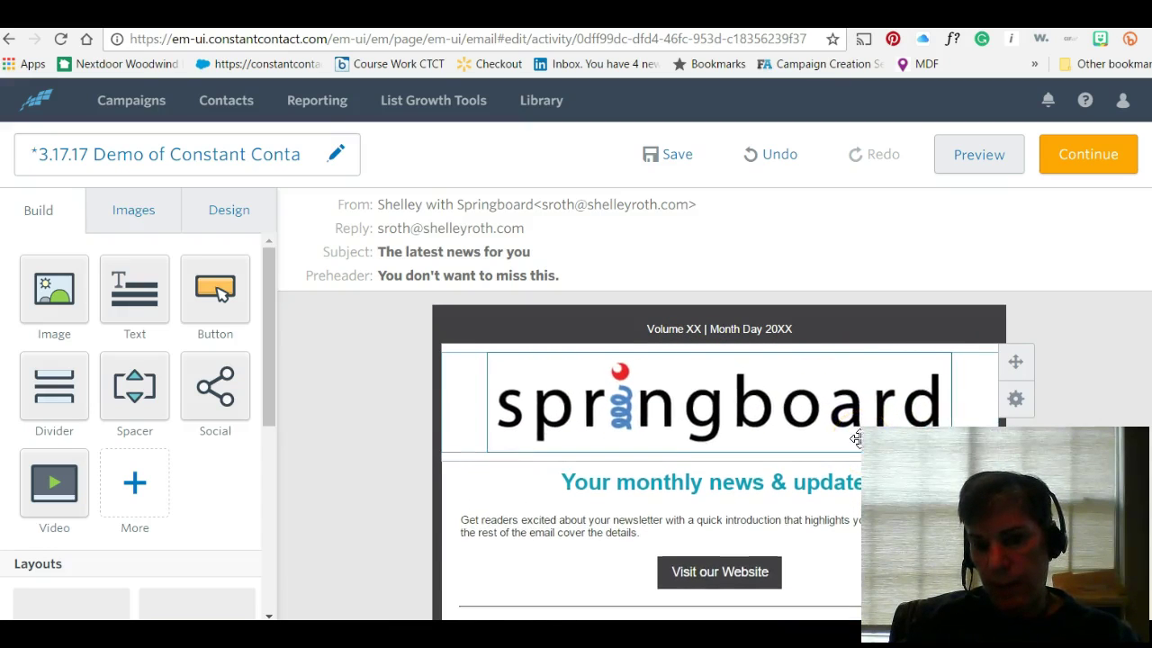
click(805, 388)
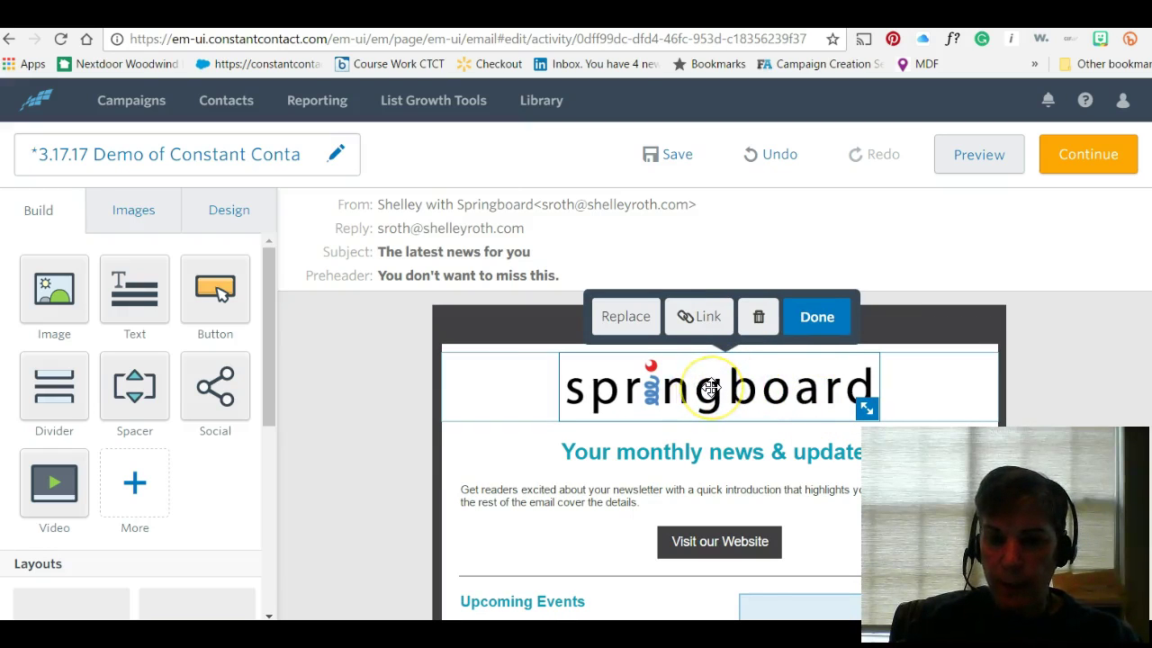
click(707, 322)
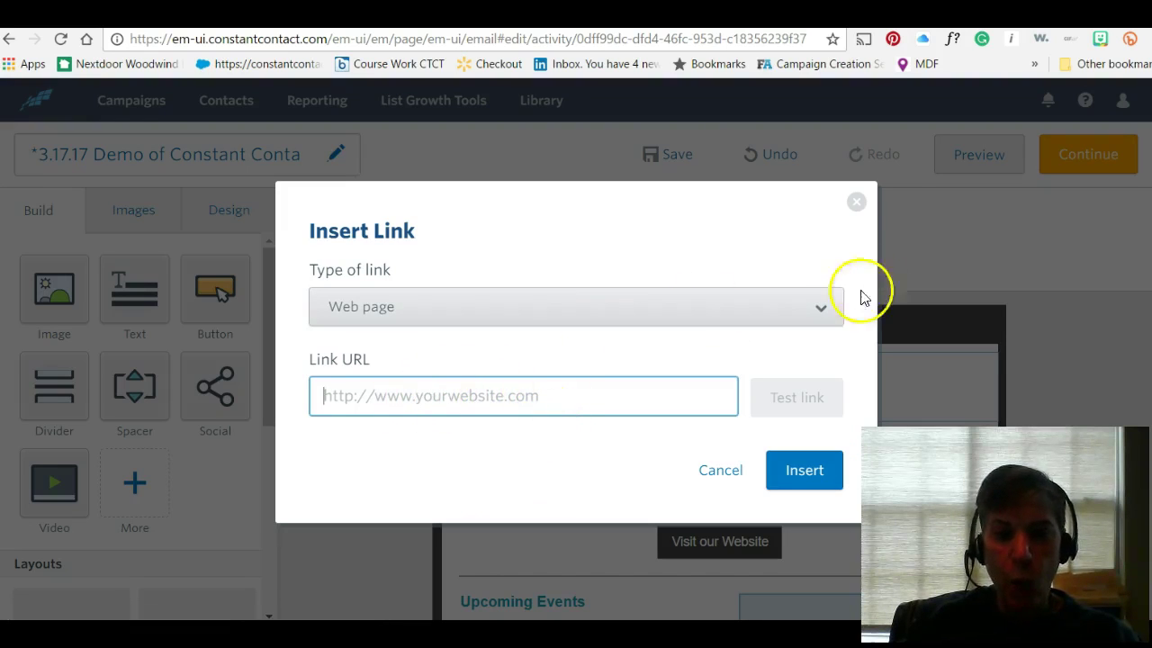
click(824, 311)
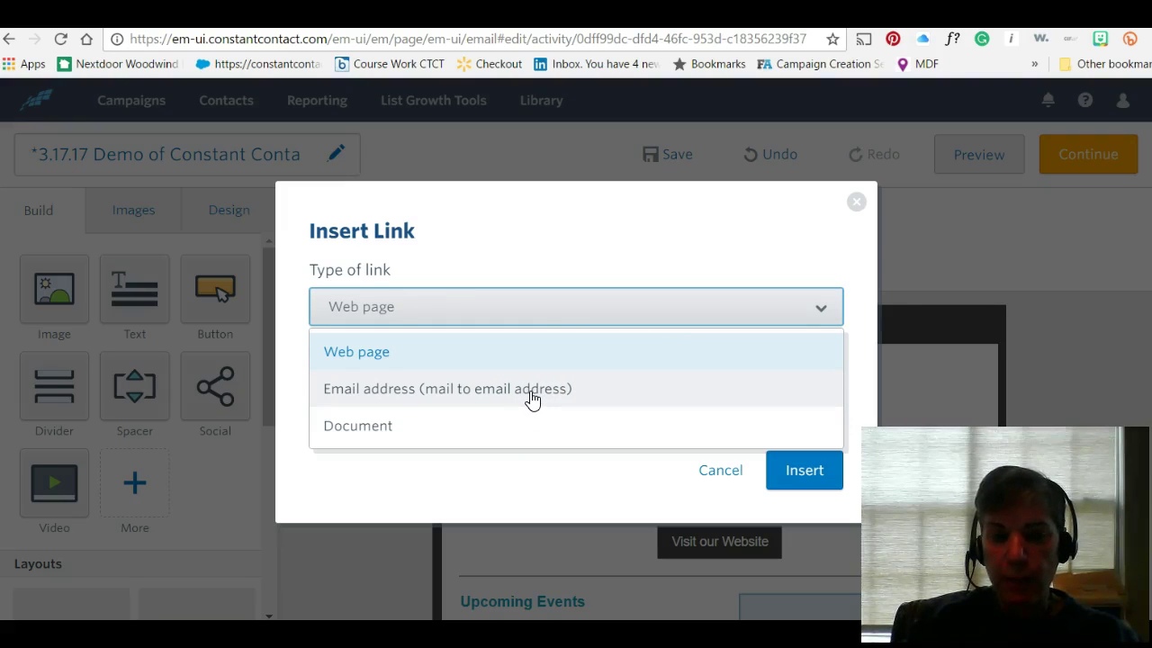
click(488, 432)
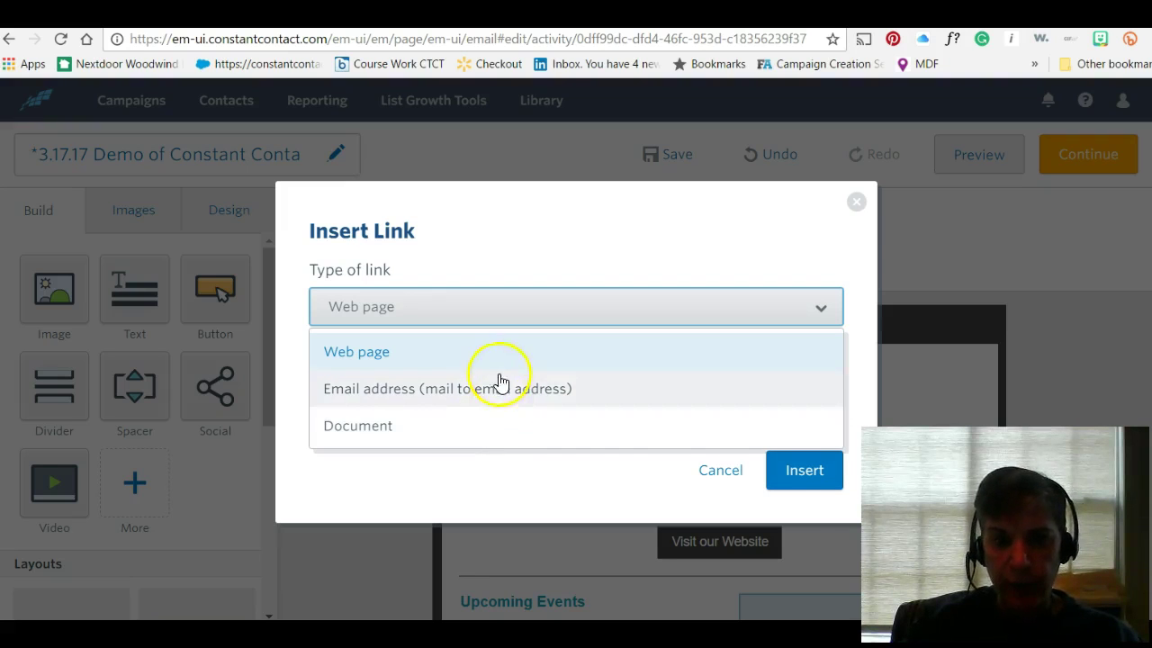
click(723, 472)
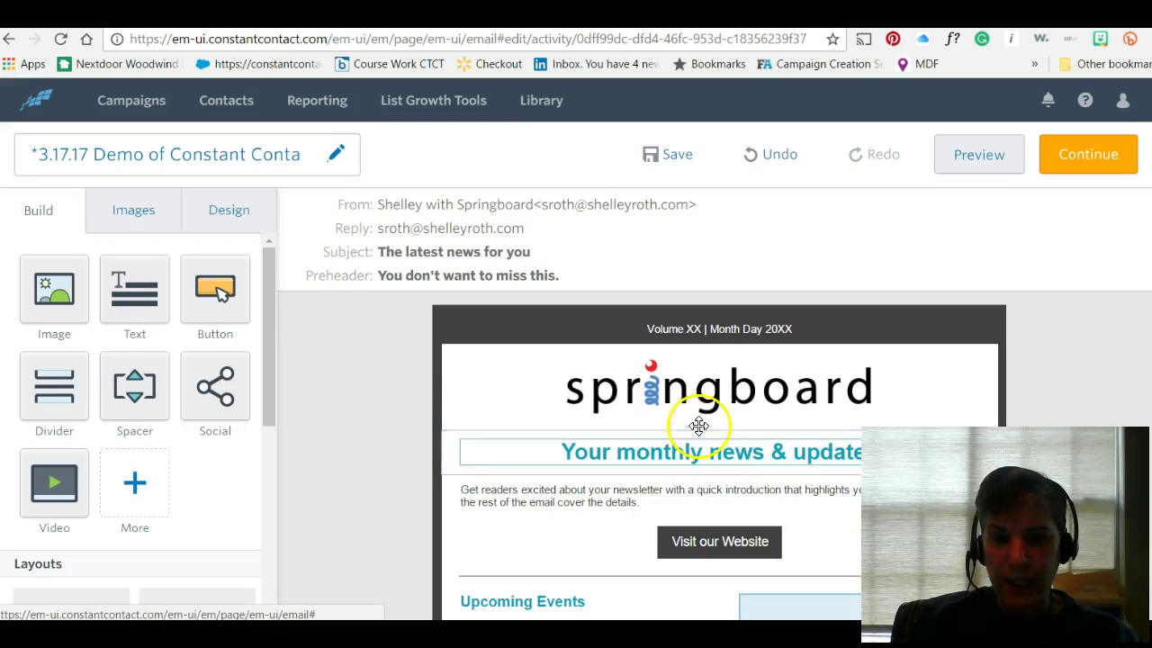
click(744, 394)
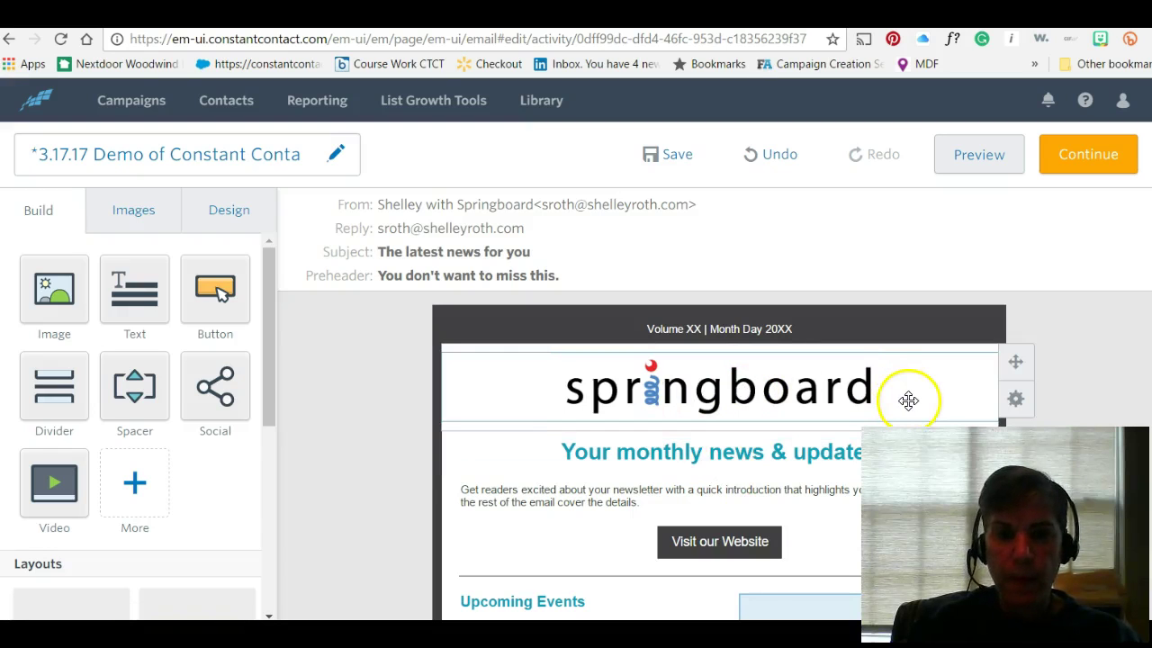
scroll(932, 419, down, 2)
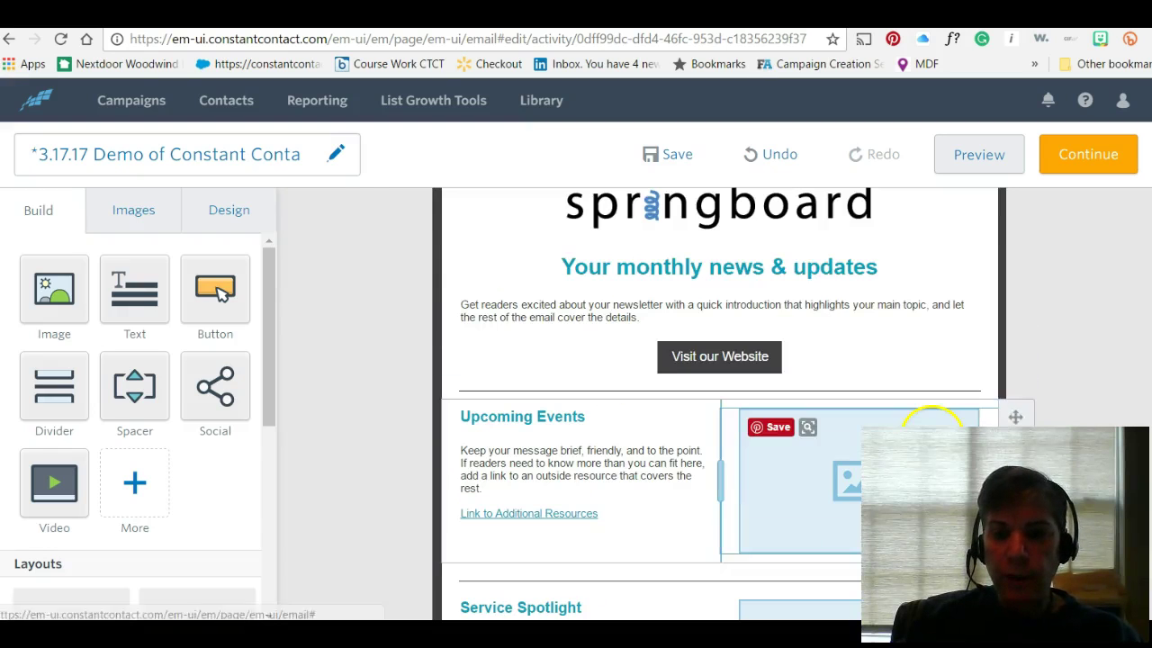
click(801, 266)
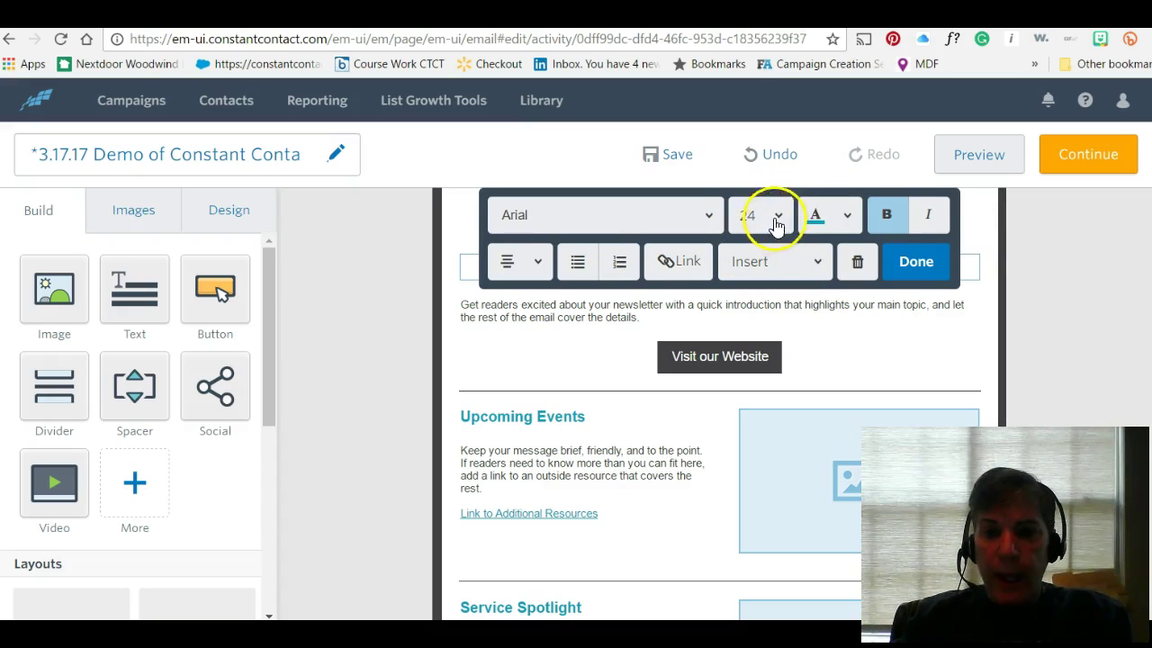
click(671, 320)
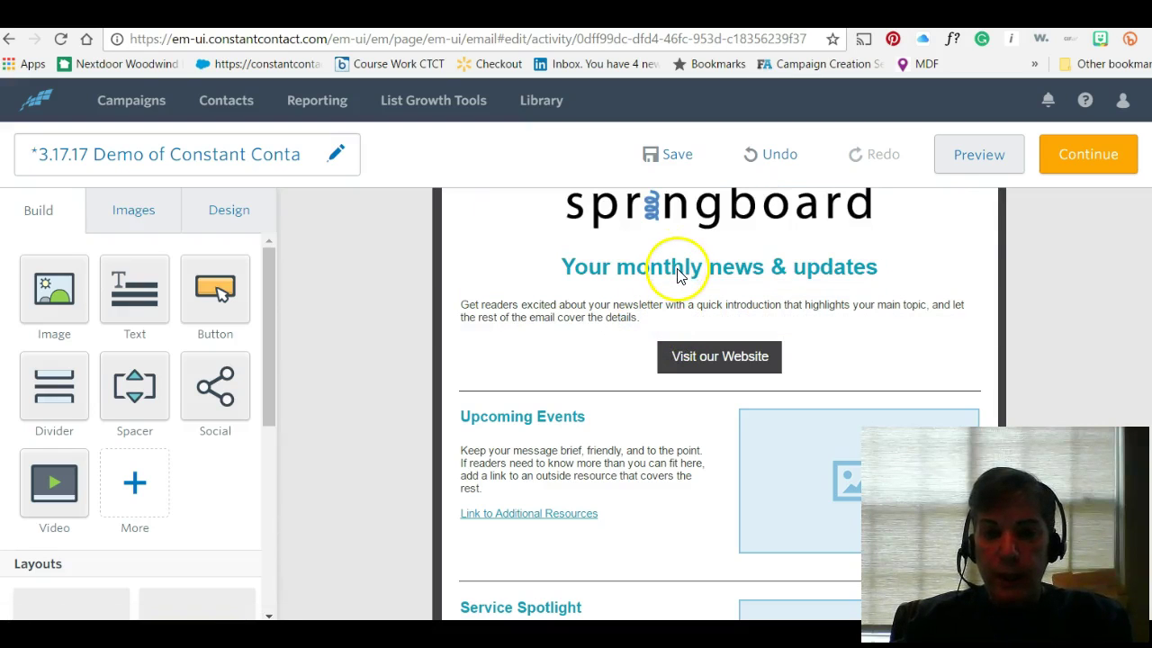
- Add 'this is bigger.' to the end of the intro paragraph in 18-point text
scroll(777, 296, up, 2)
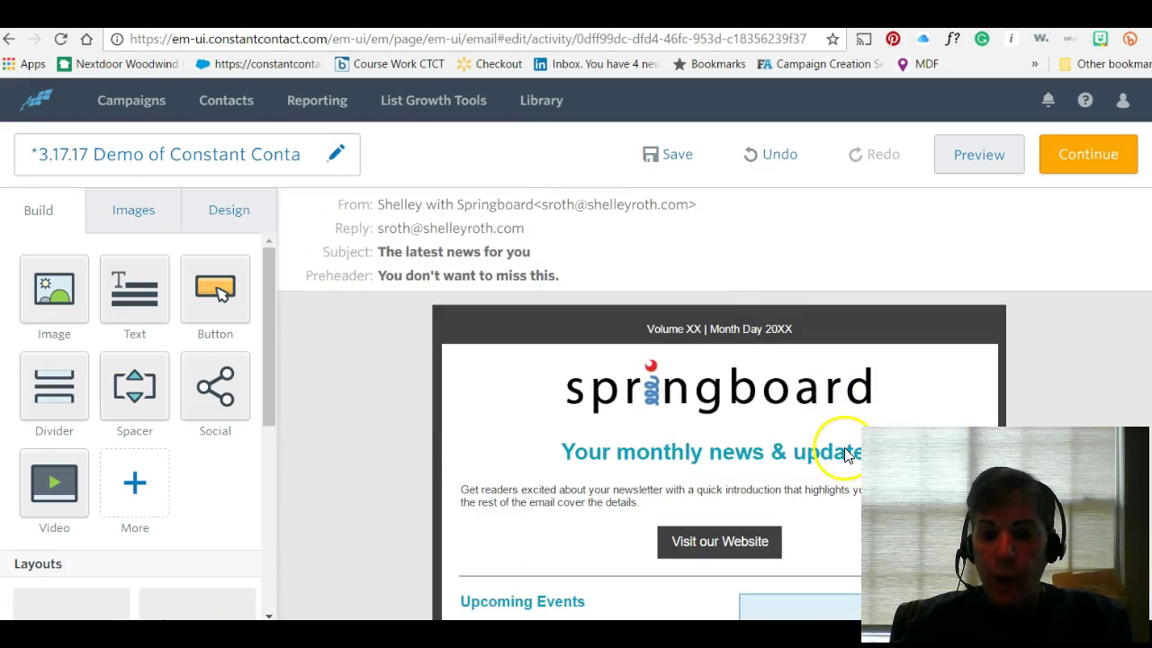
click(814, 498)
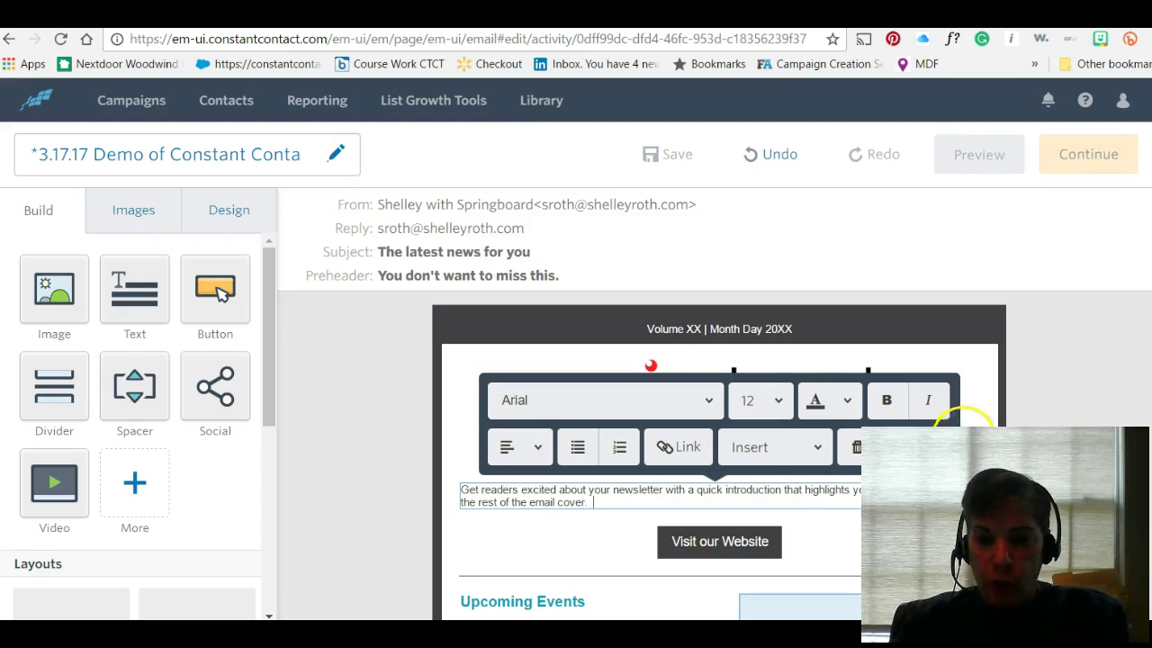
click(775, 399)
scroll(753, 581, down, 2)
click(753, 543)
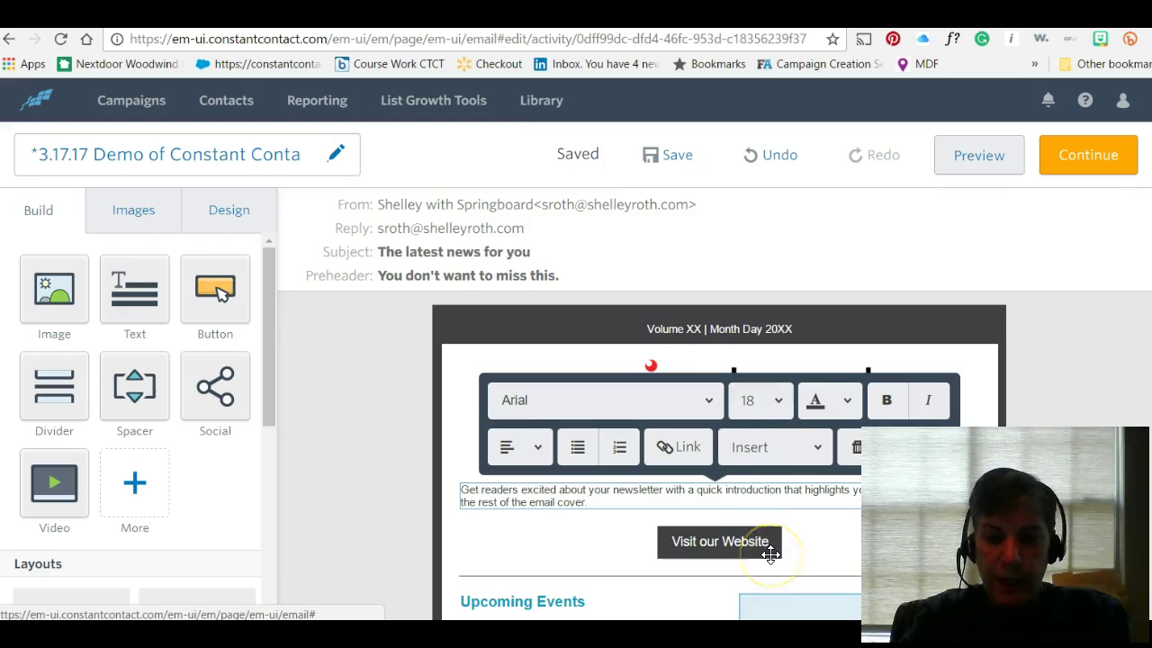
text(this is bigger.)
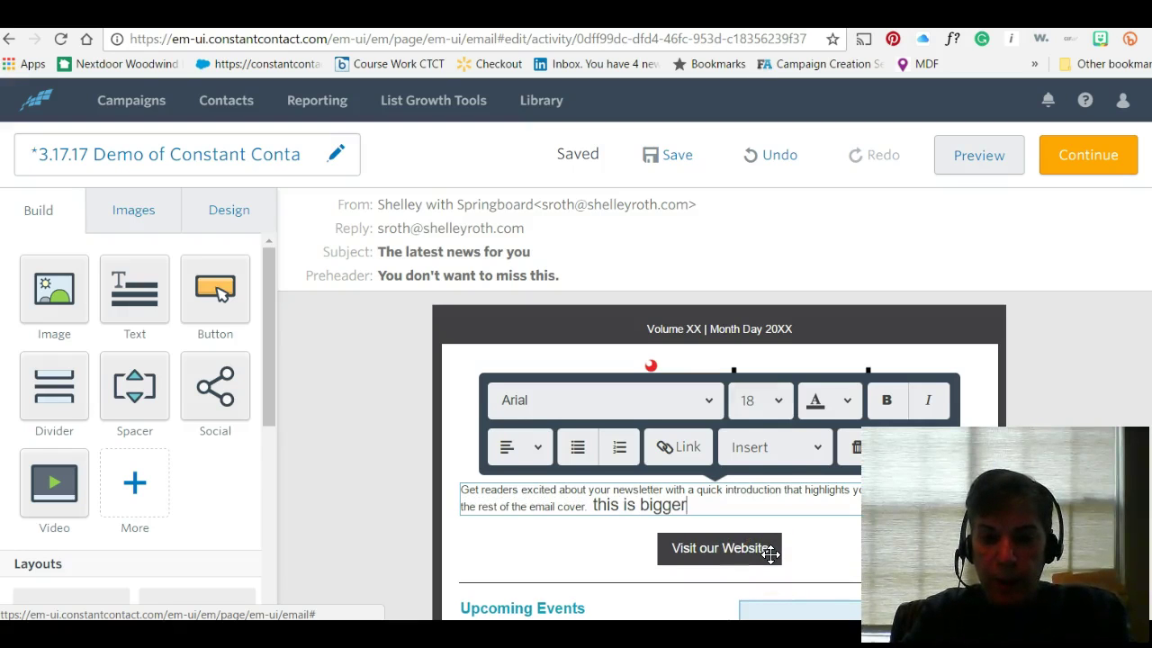
click(690, 446)
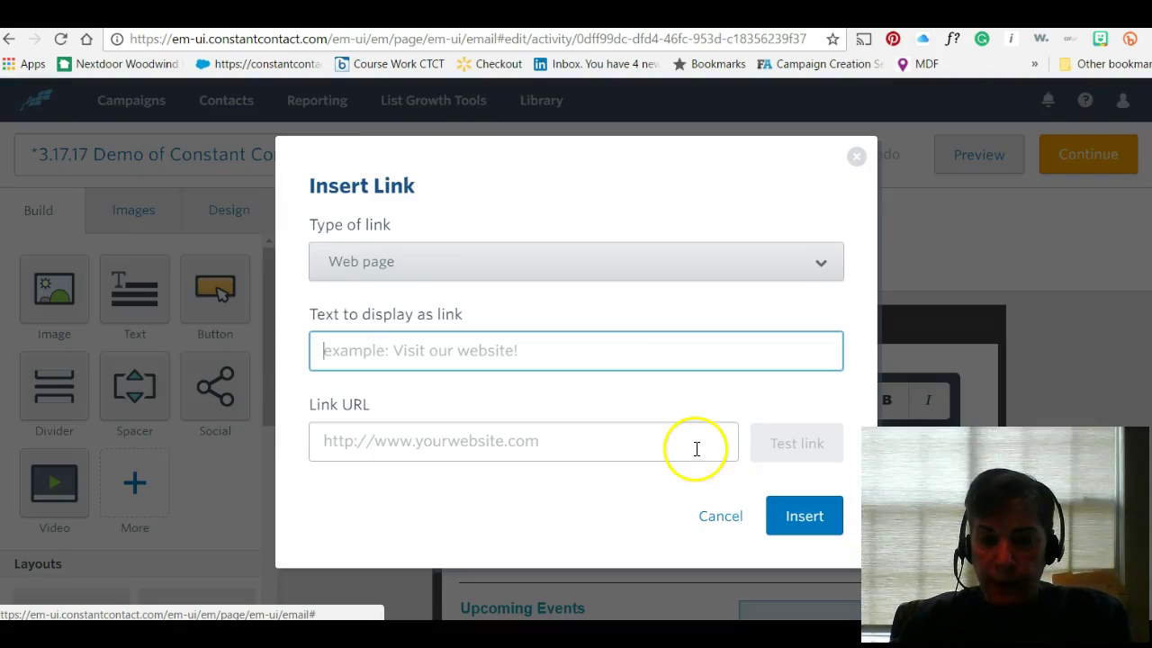
- Insert a 'Visit my website' link to springboardworks.com at the paragraph's end
click(518, 346)
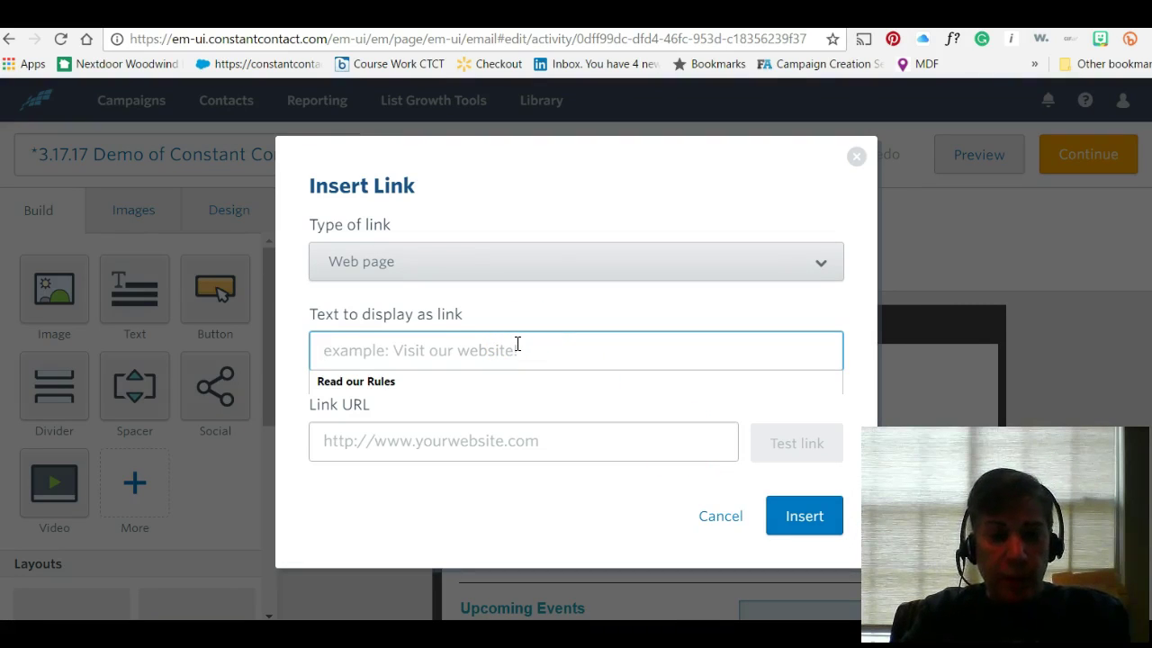
text(Visit my website)
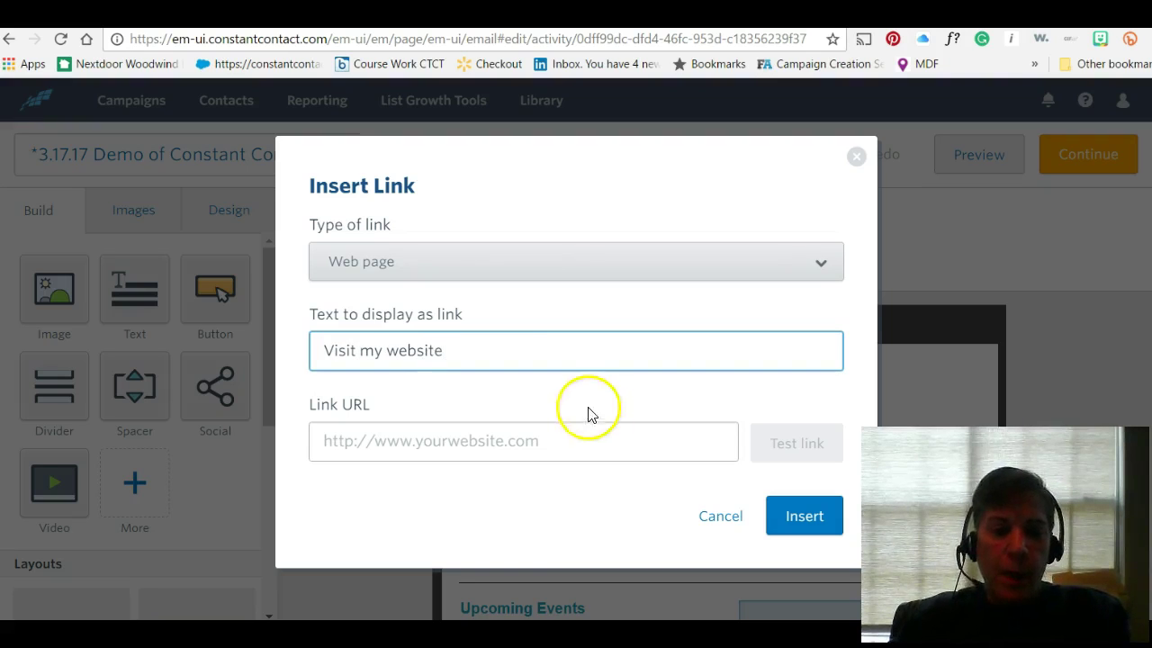
click(544, 442)
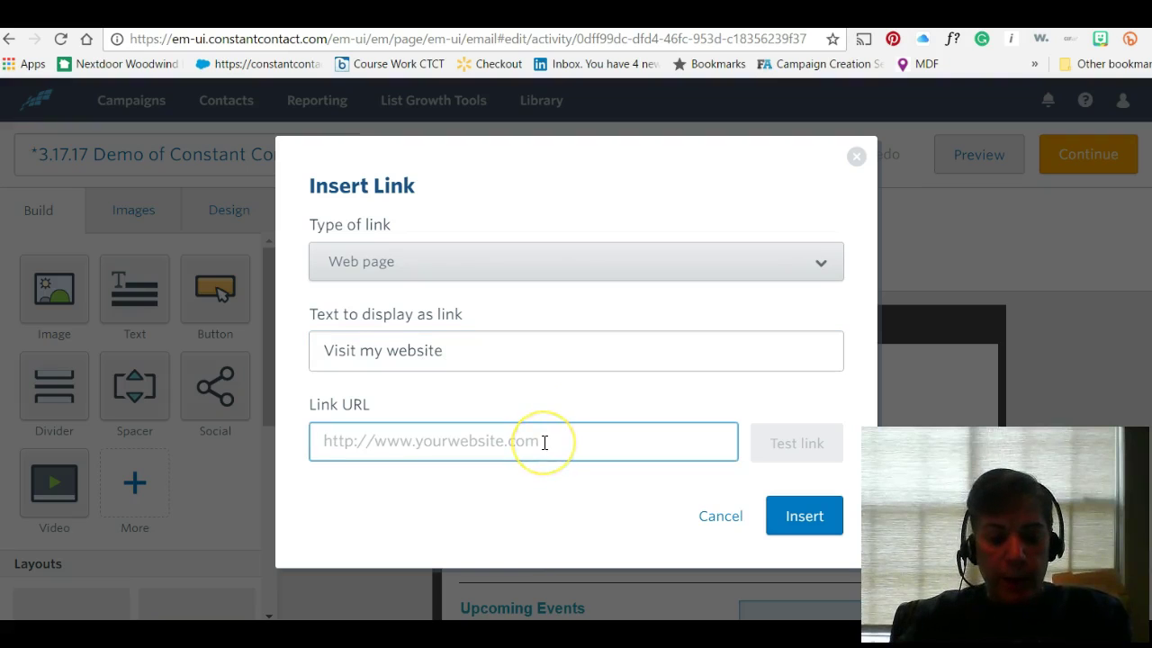
text(http://springboardworks.com)
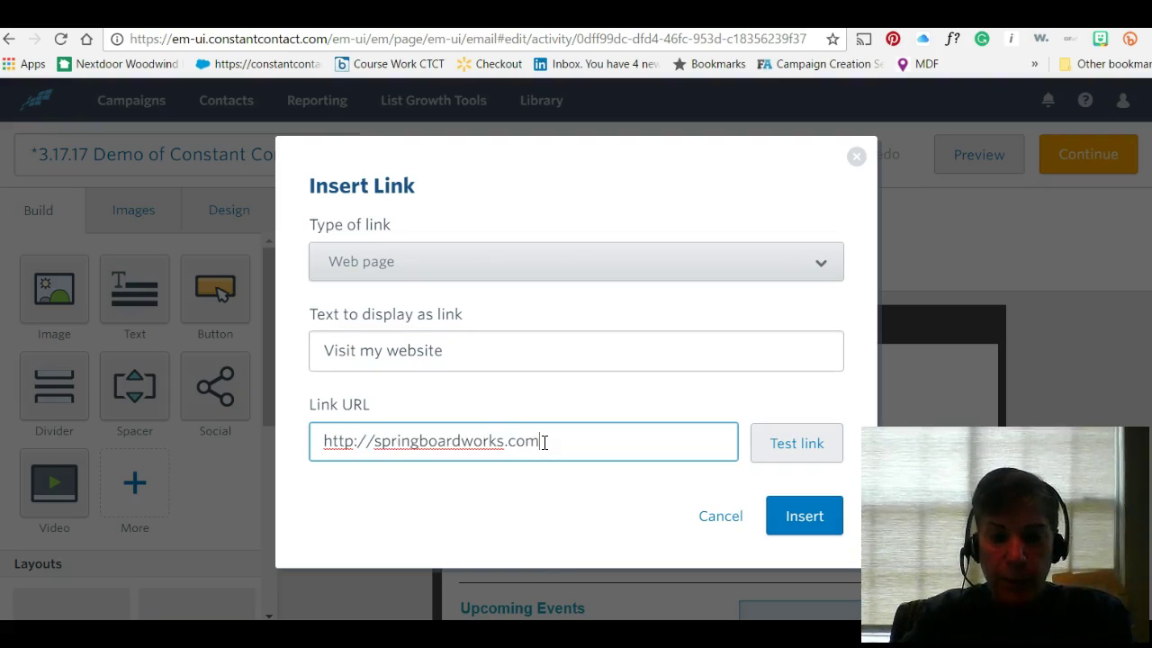
click(805, 516)
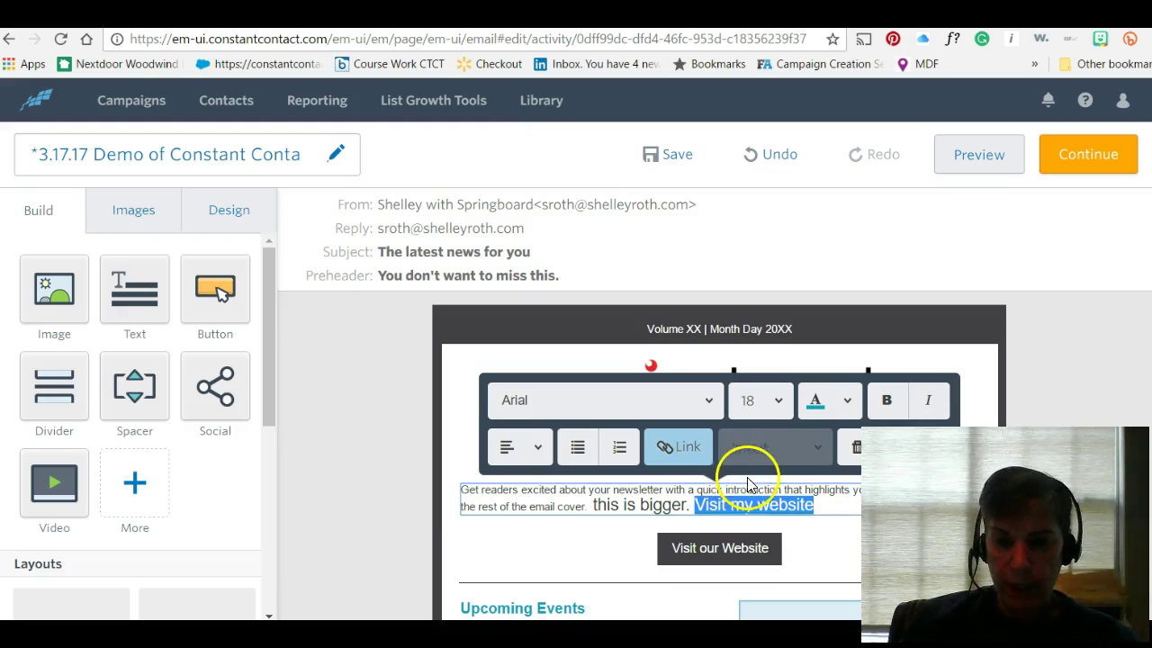
- Make the intro paragraph text through 'this is bigger.' dark blue, bold and italic
drag(688, 505, 600, 491)
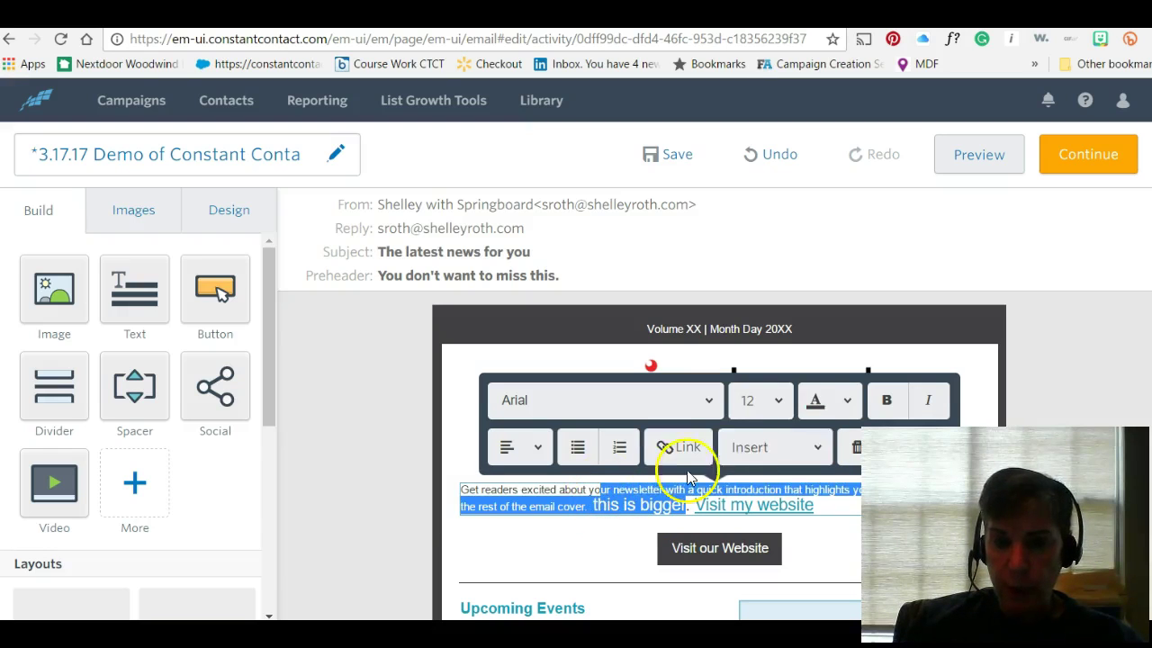
click(837, 402)
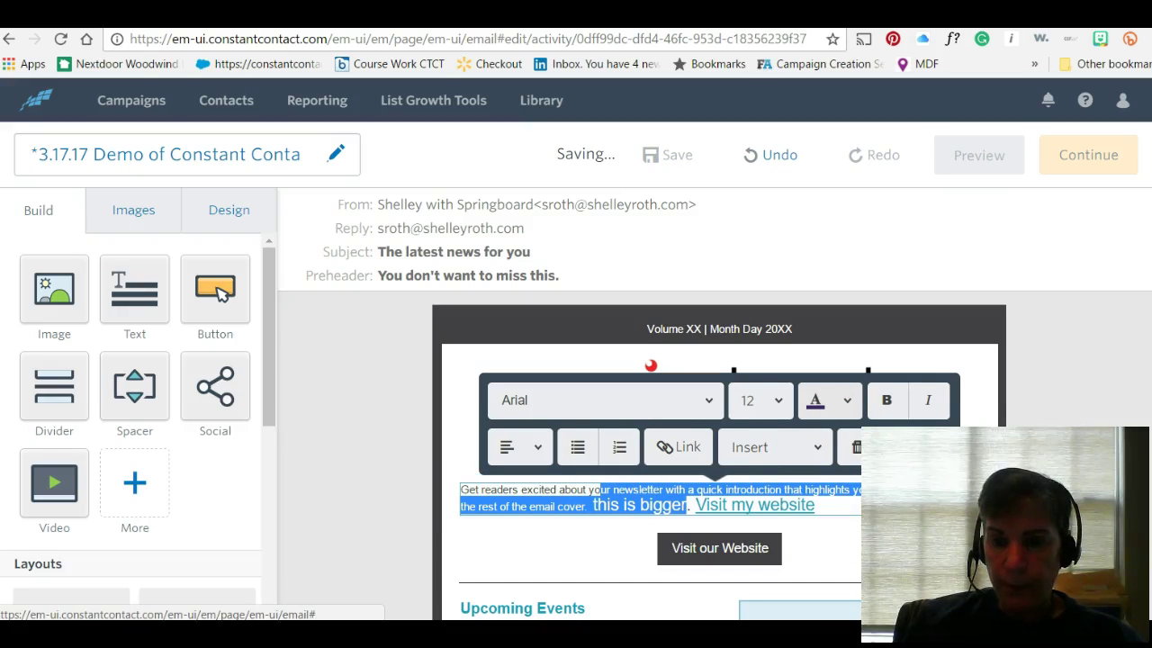
click(899, 404)
click(923, 405)
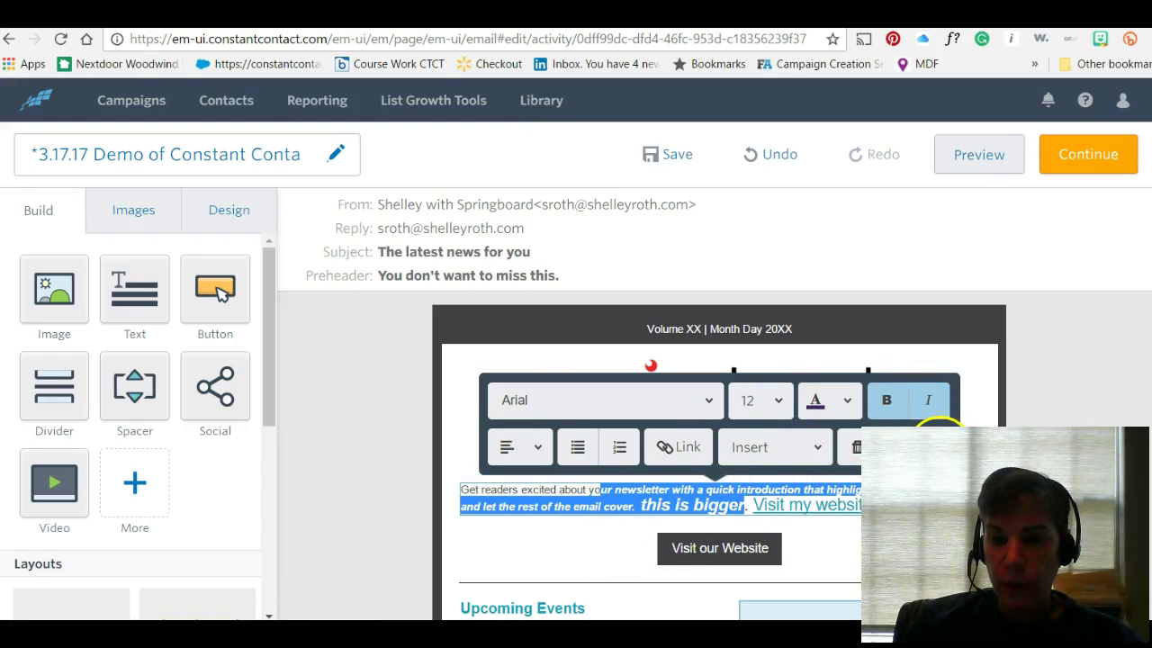
click(941, 439)
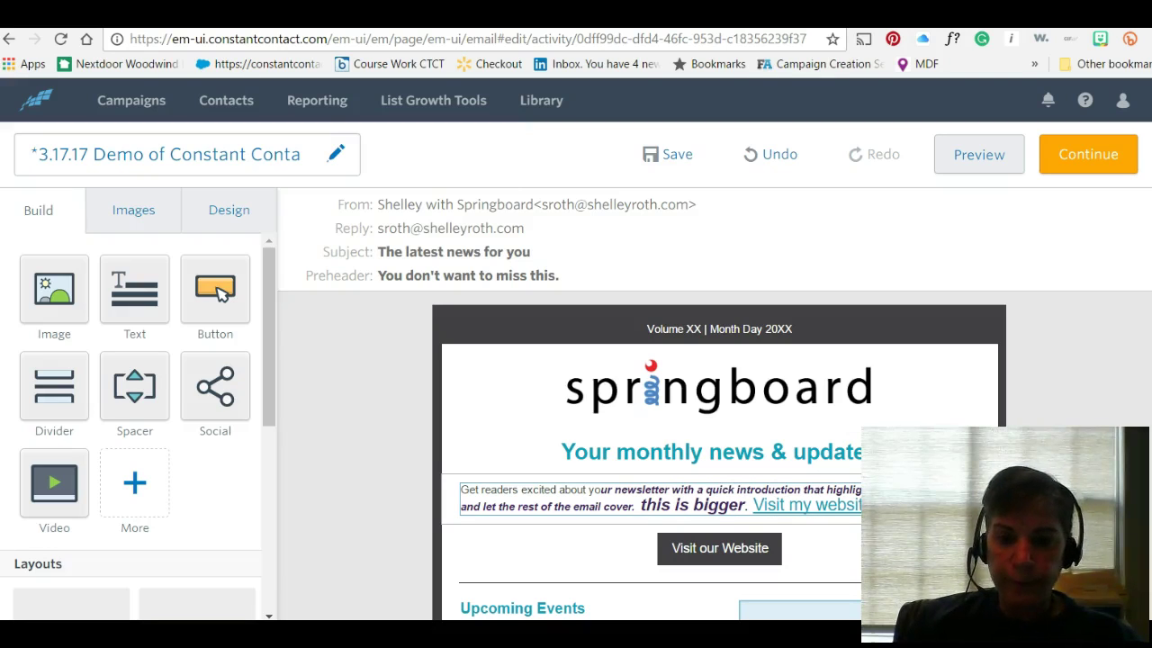
- Delete the 'Volume XX | Month Day 20XX' date line block
click(783, 326)
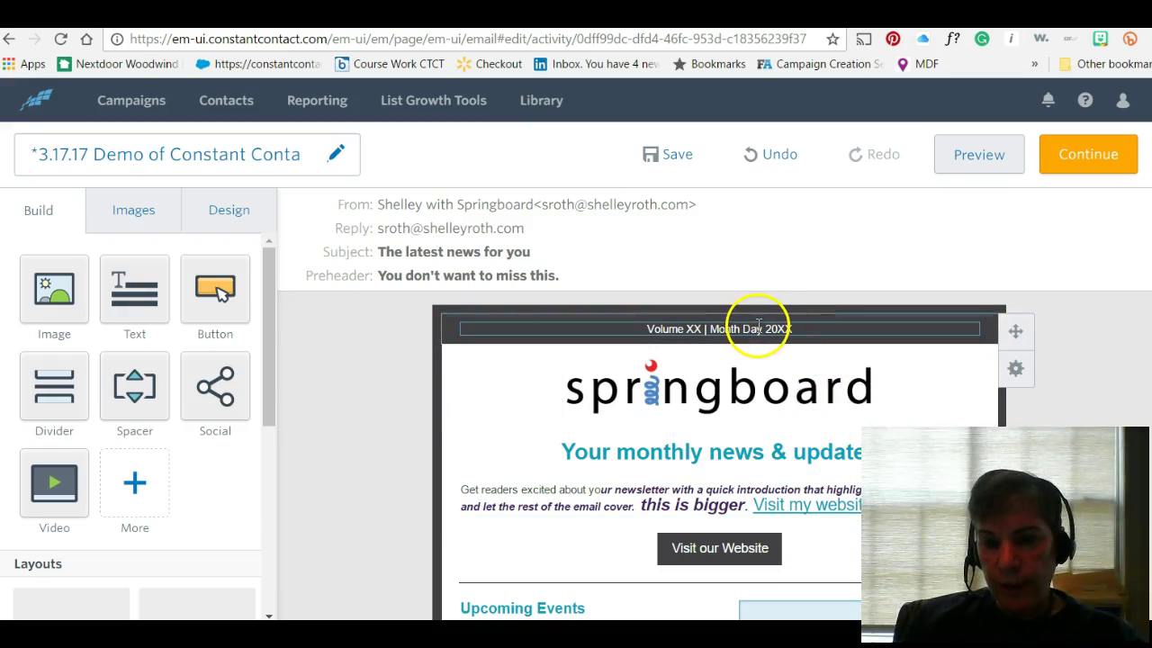
click(758, 328)
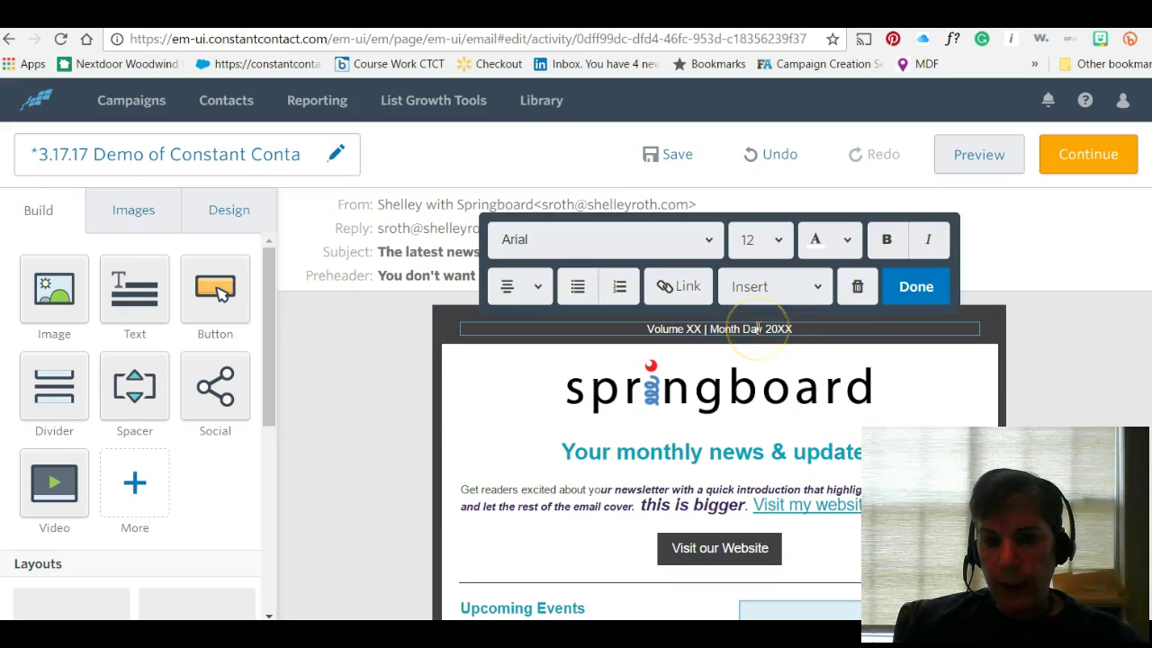
click(856, 288)
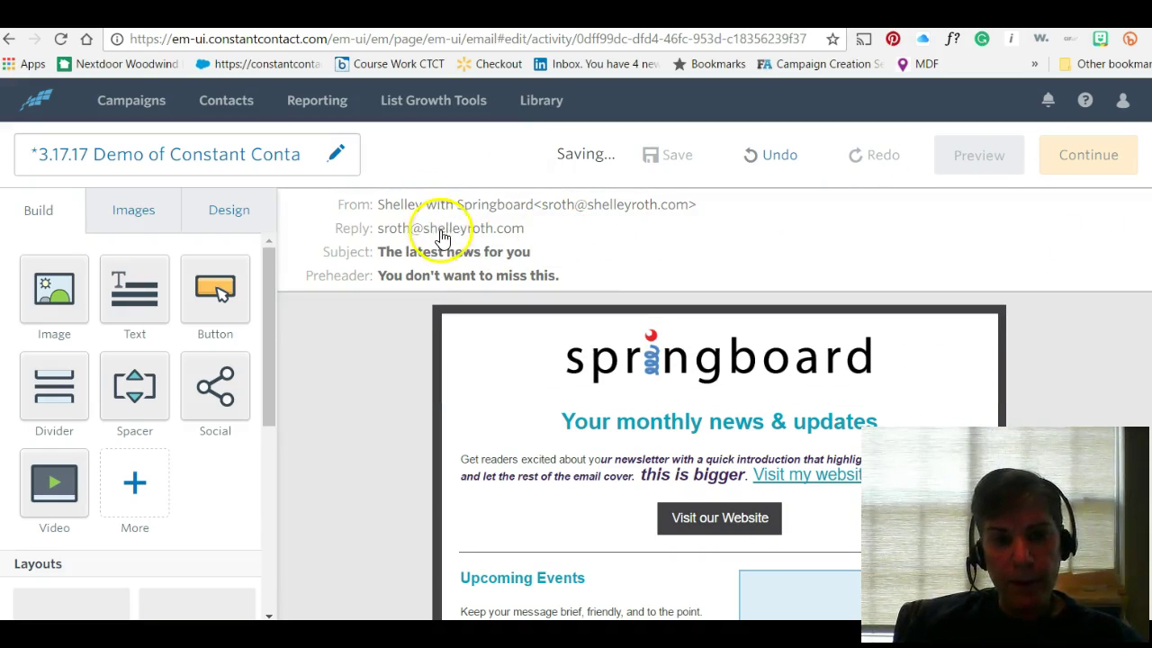
- Set the preheader to 'this helps people know what the email is about.' and preview the email
click(550, 236)
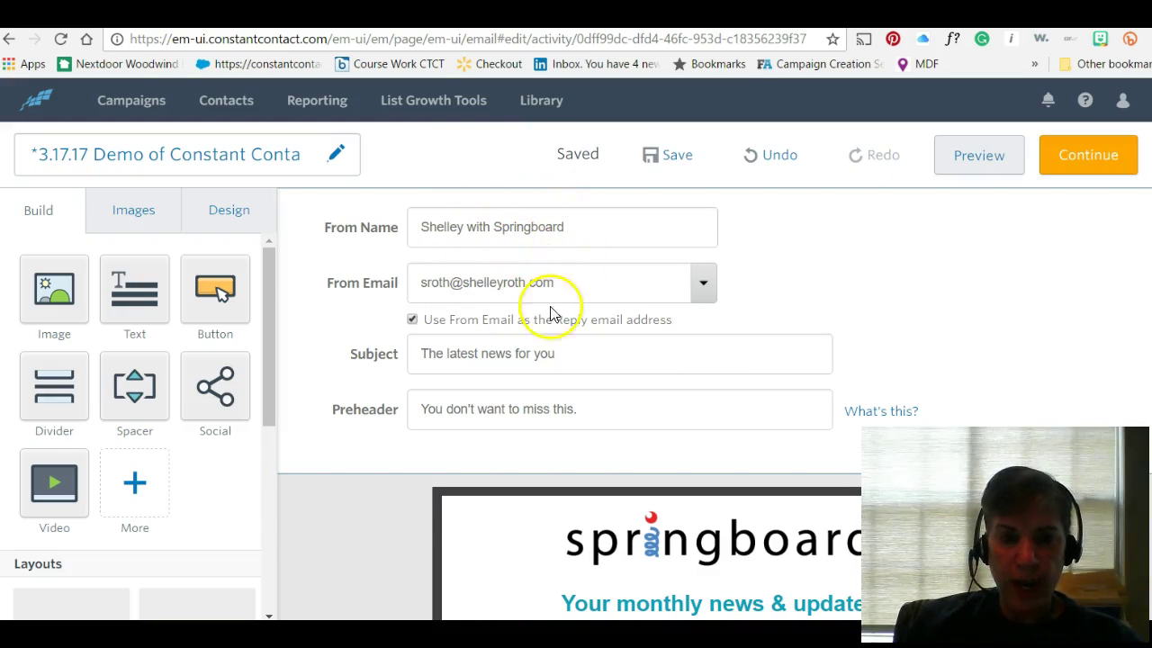
drag(570, 358, 411, 355)
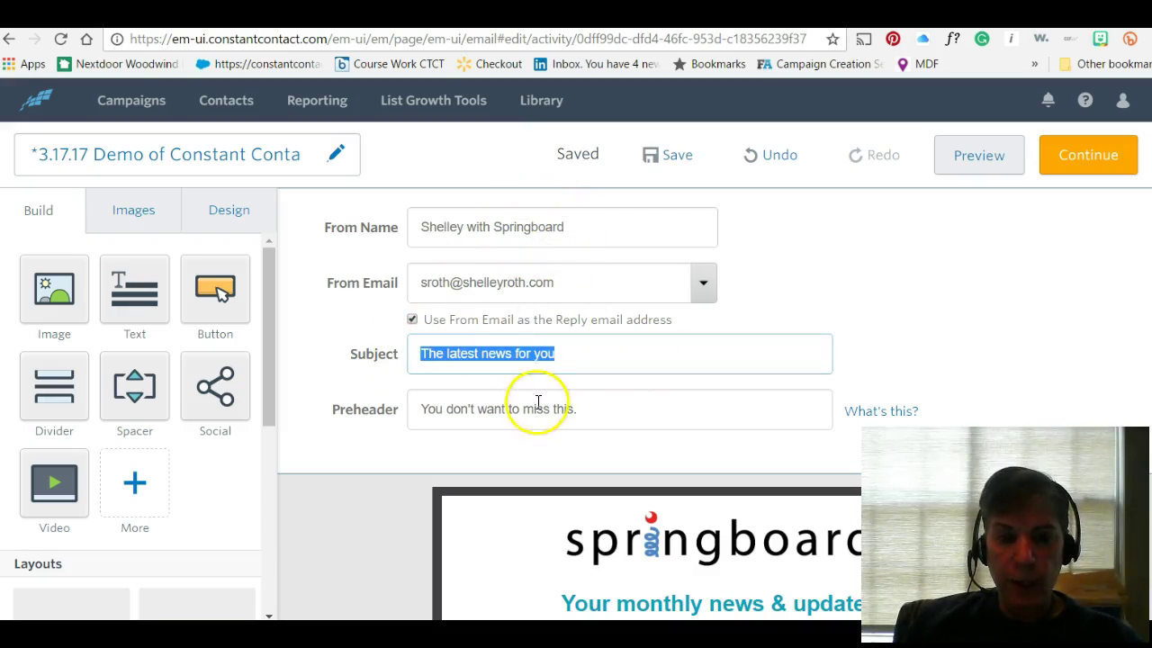
drag(580, 408, 414, 399)
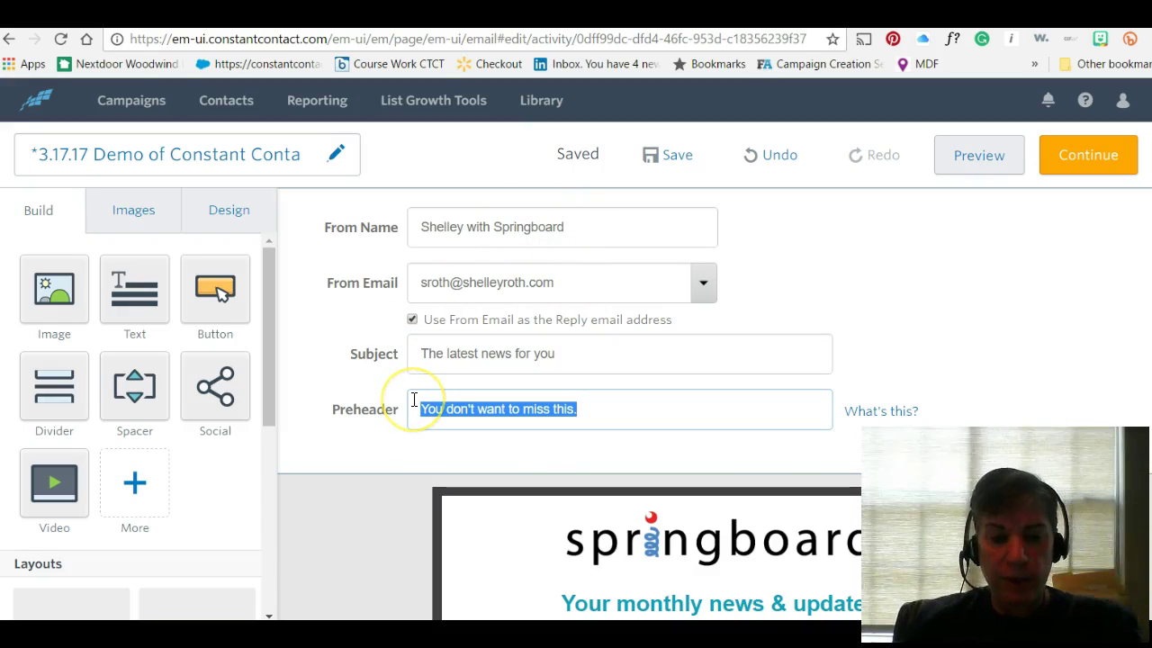
text(this helps people know what the email is about.)
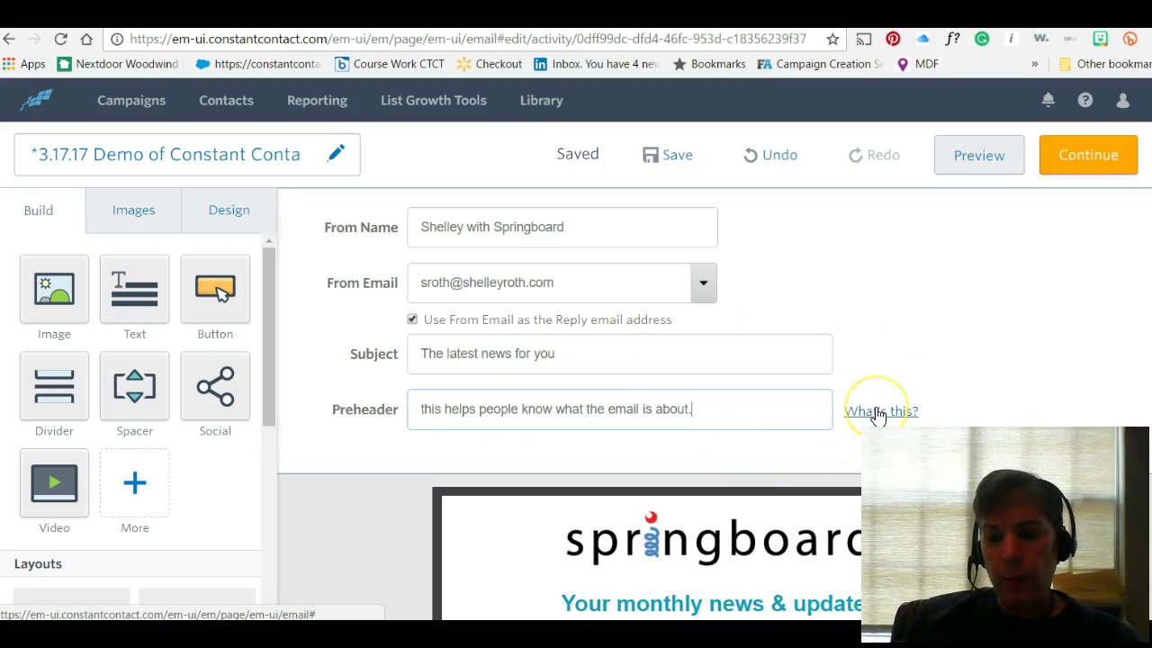
scroll(997, 327, down, 2)
scroll(1007, 297, up, 2)
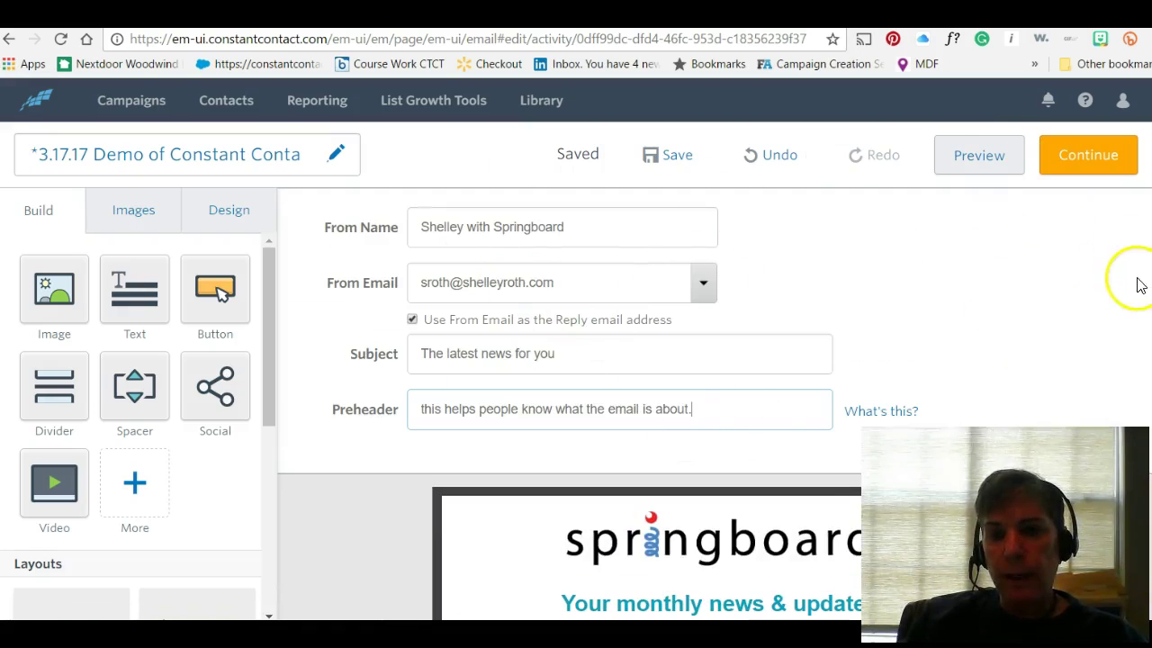
click(986, 169)
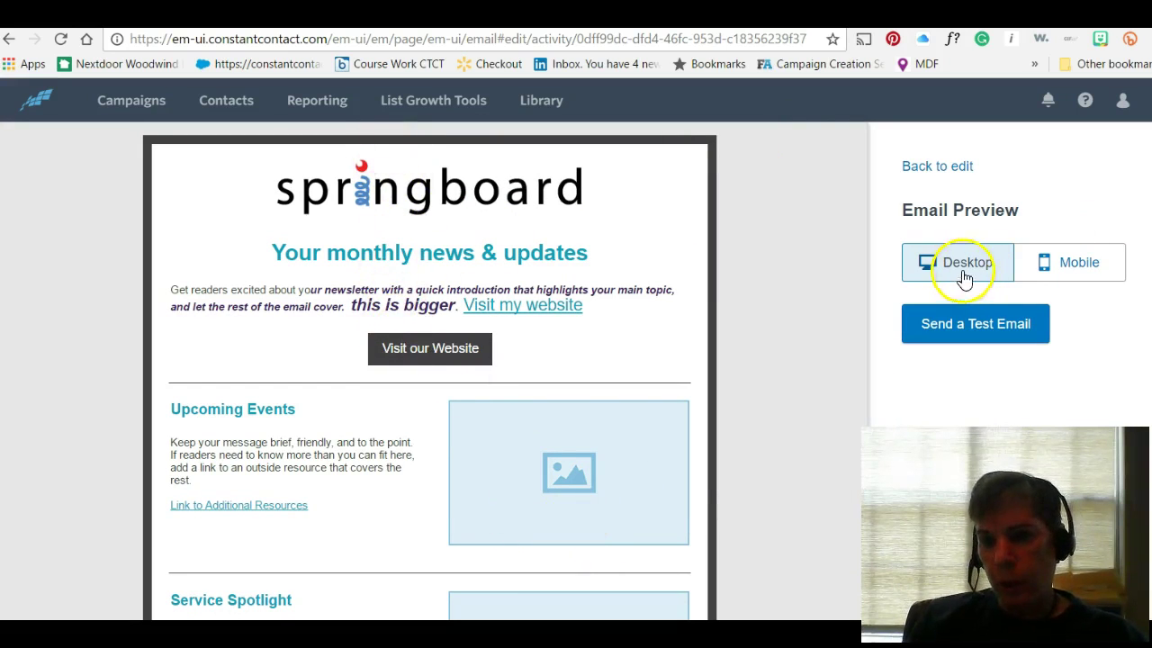
- Preview the newsletter in the Mobile and Desktop layouts, then go back to the editor
click(1066, 264)
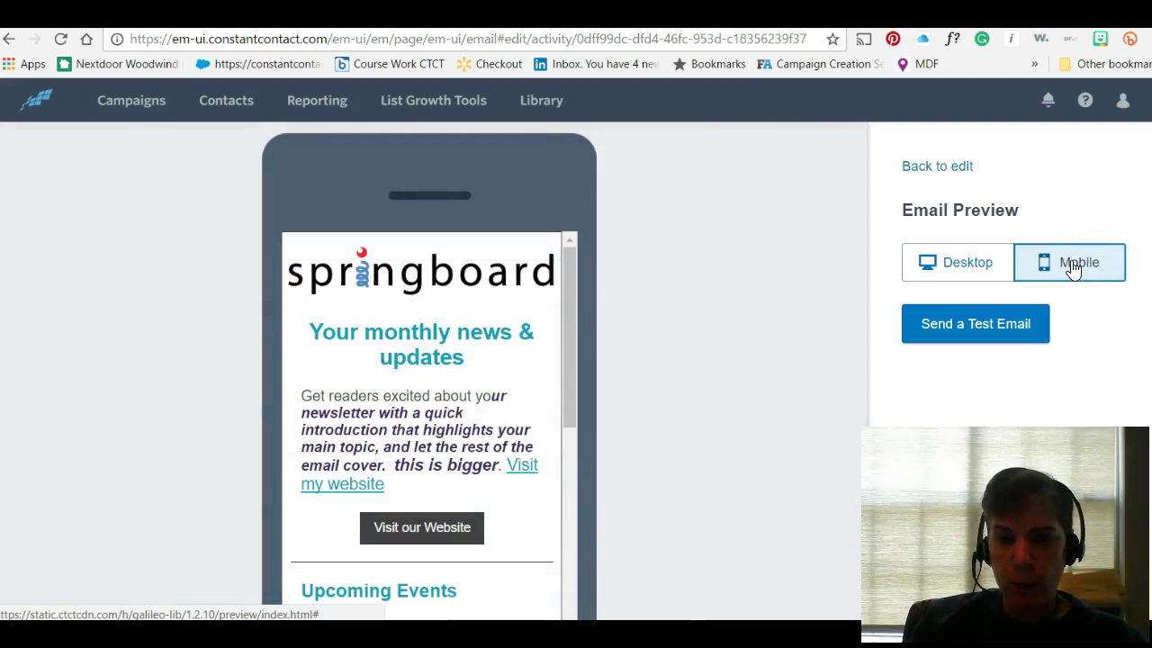
scroll(423, 348, down, 4)
scroll(432, 341, up, 4)
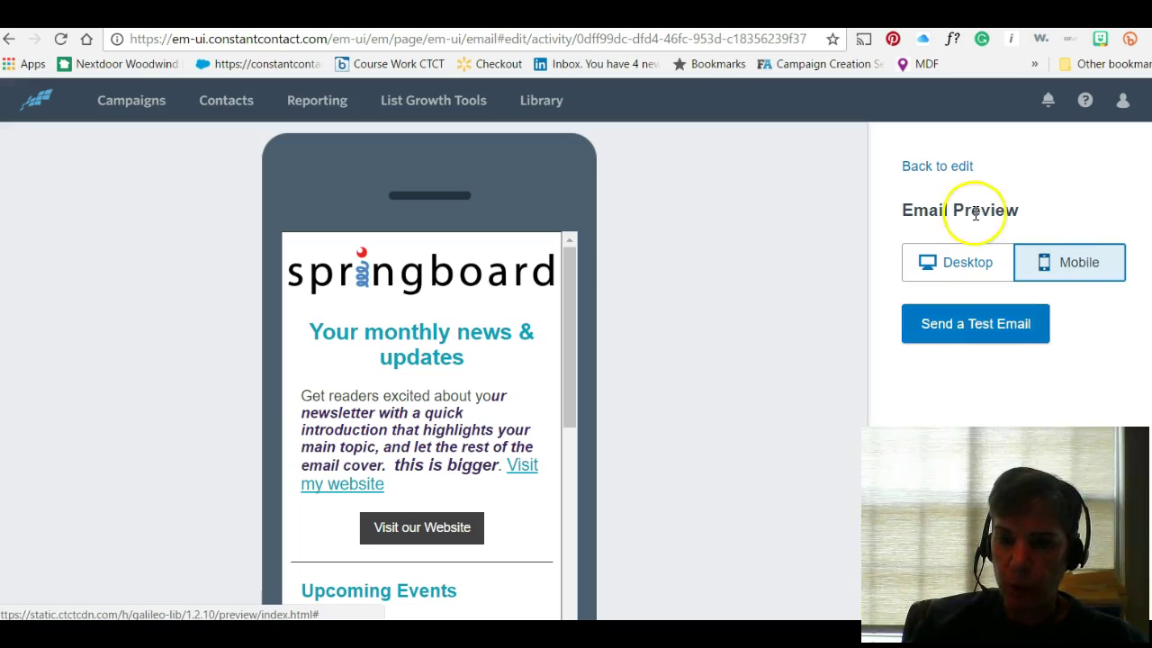
click(953, 268)
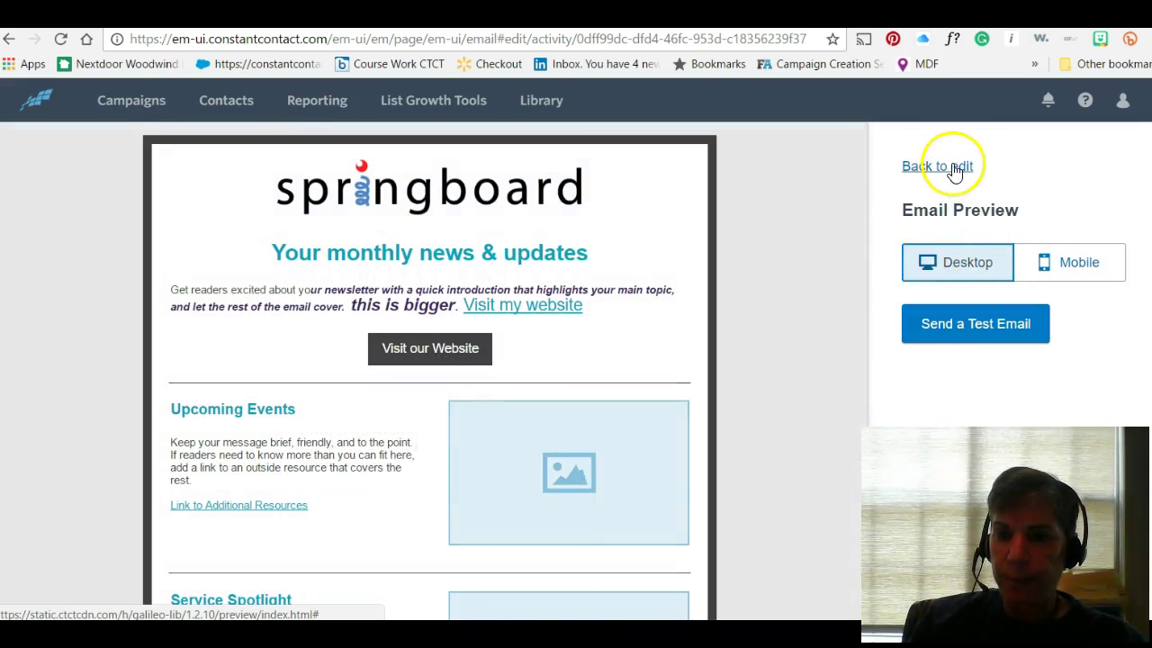
click(945, 168)
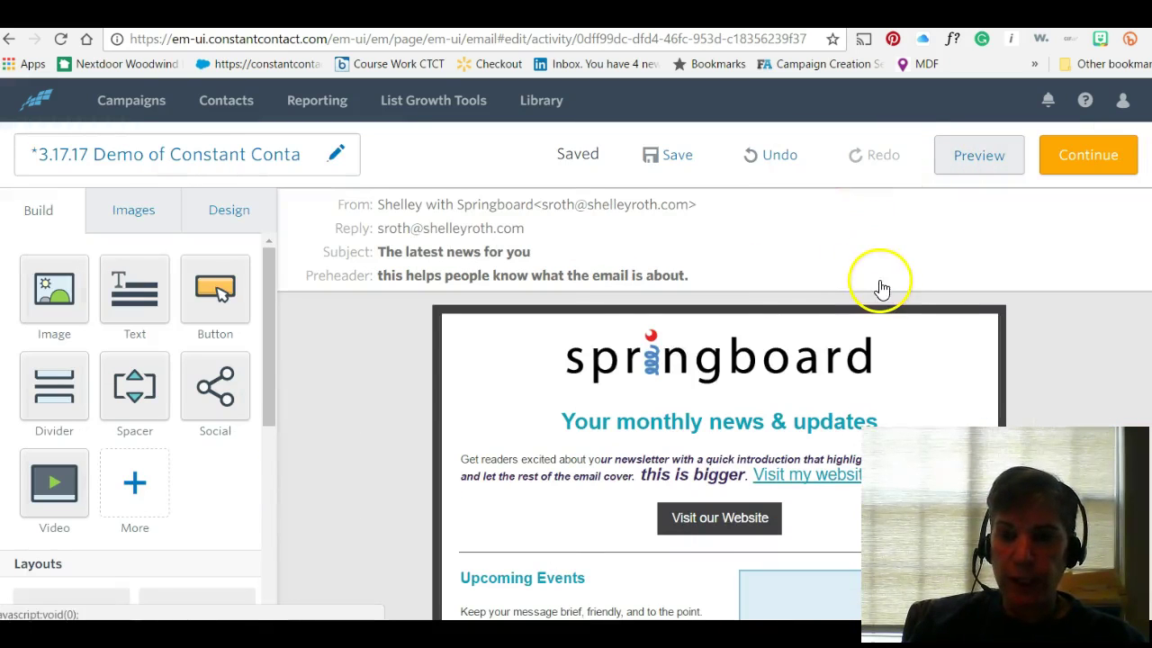
- Drag the Upcoming Events column divider to narrow the text column
scroll(868, 377, down, 2)
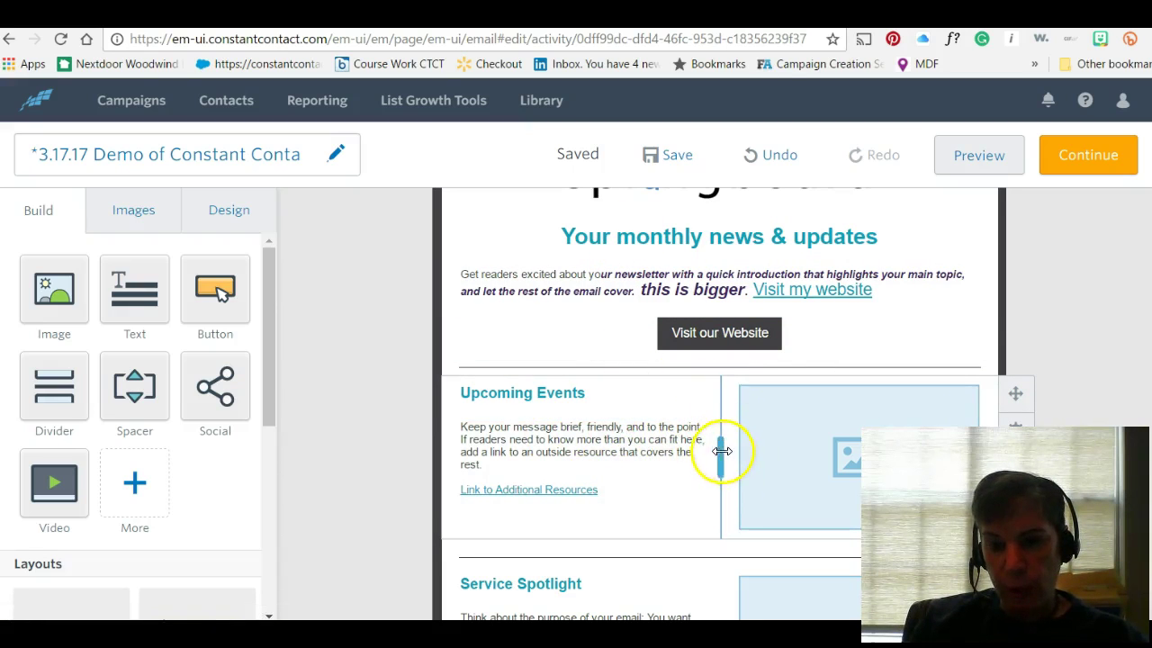
drag(859, 454, 926, 423)
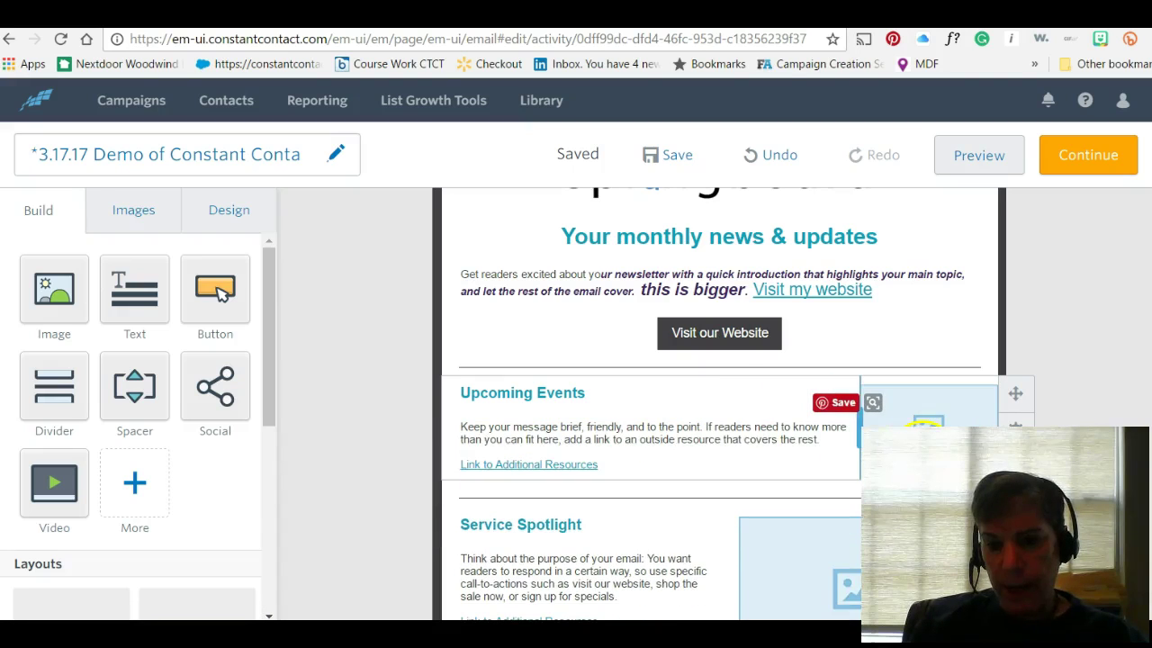
drag(819, 442, 642, 453)
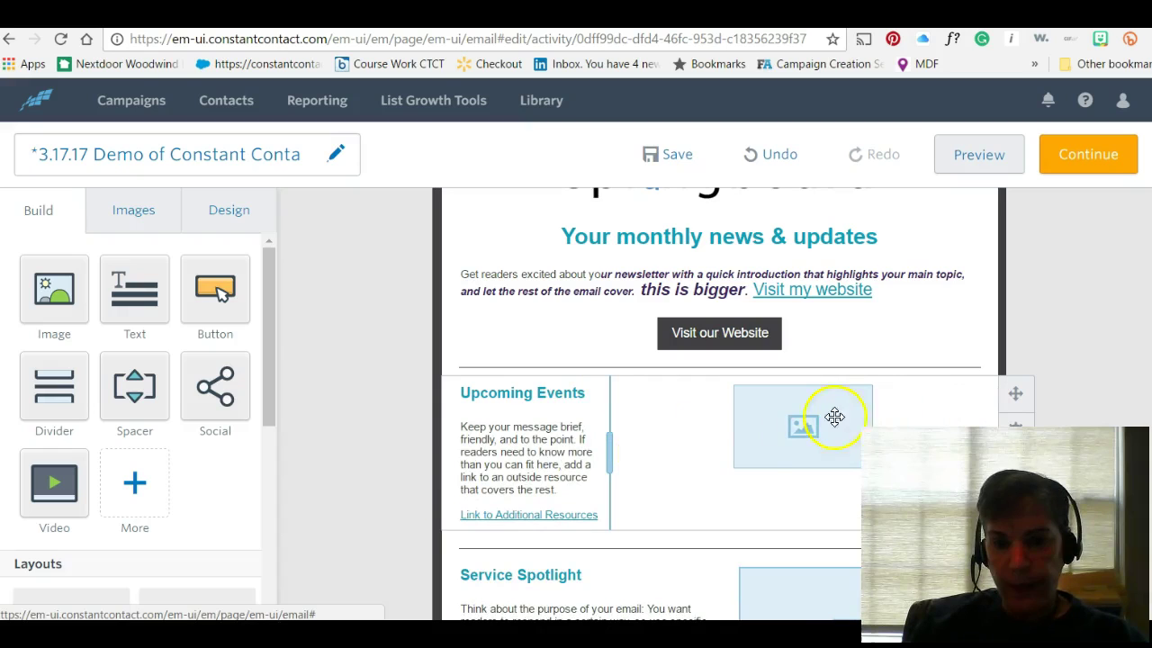
- Fill the Upcoming Events image placeholder with a library portrait photo, enlarged slightly
click(799, 419)
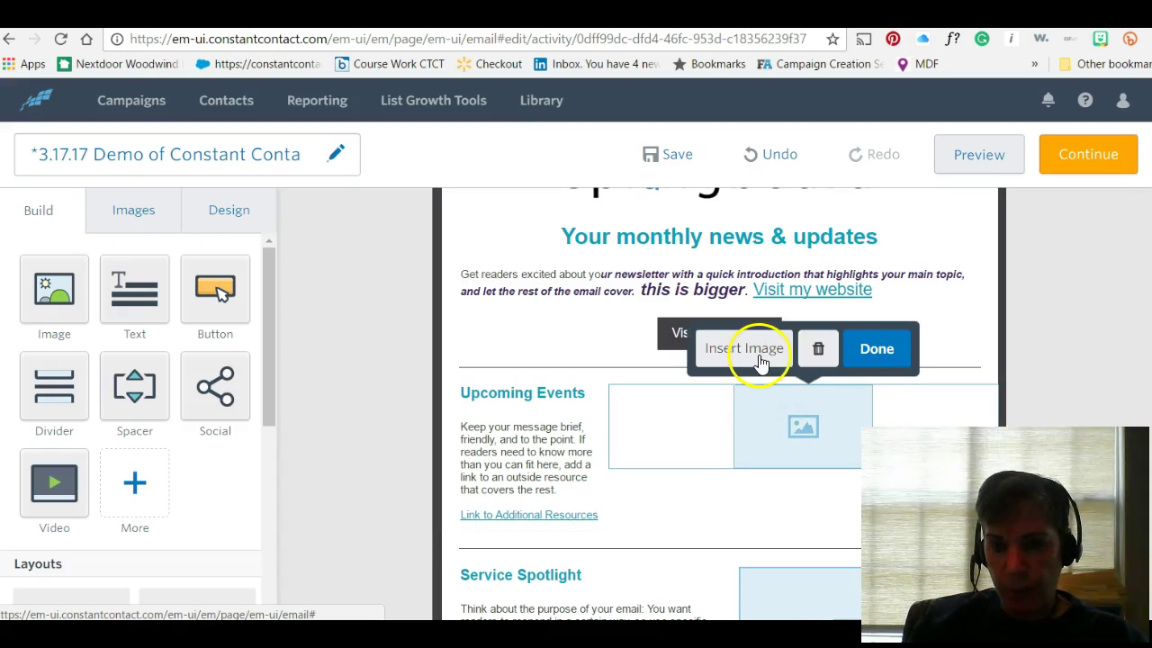
click(761, 358)
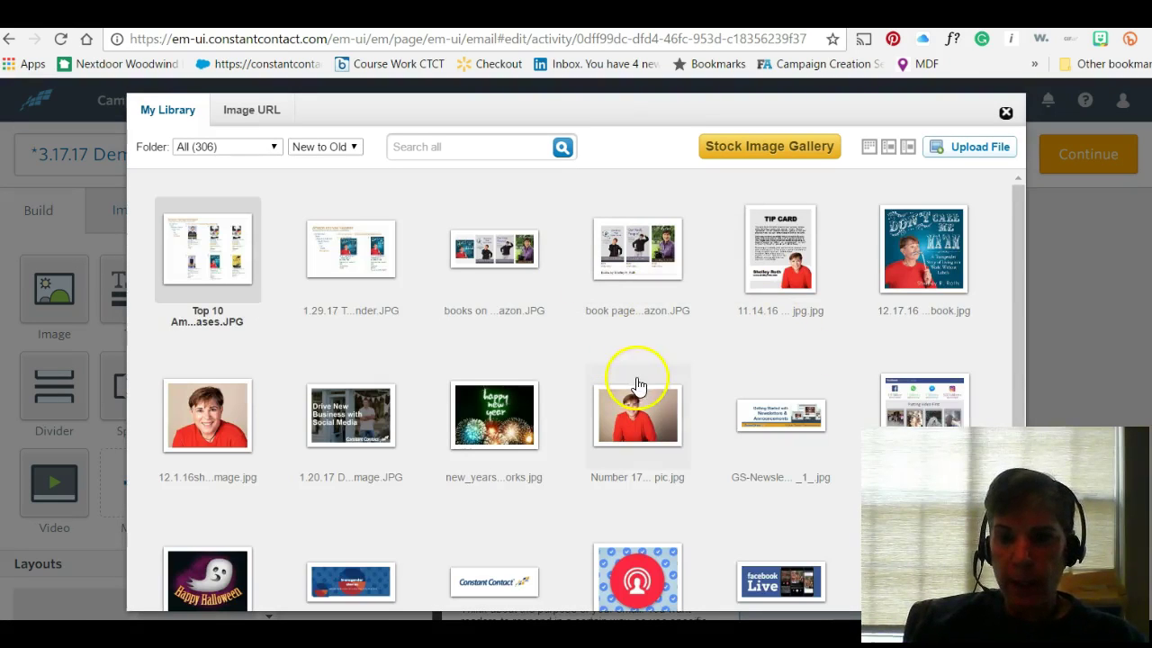
click(226, 438)
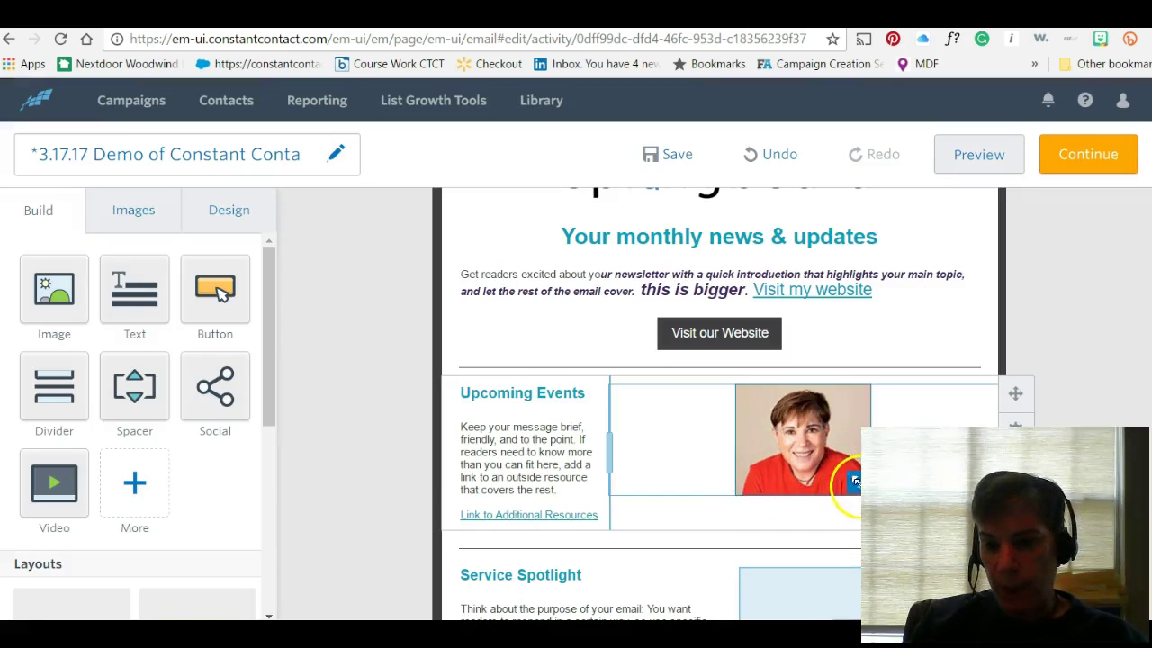
drag(855, 480, 828, 470)
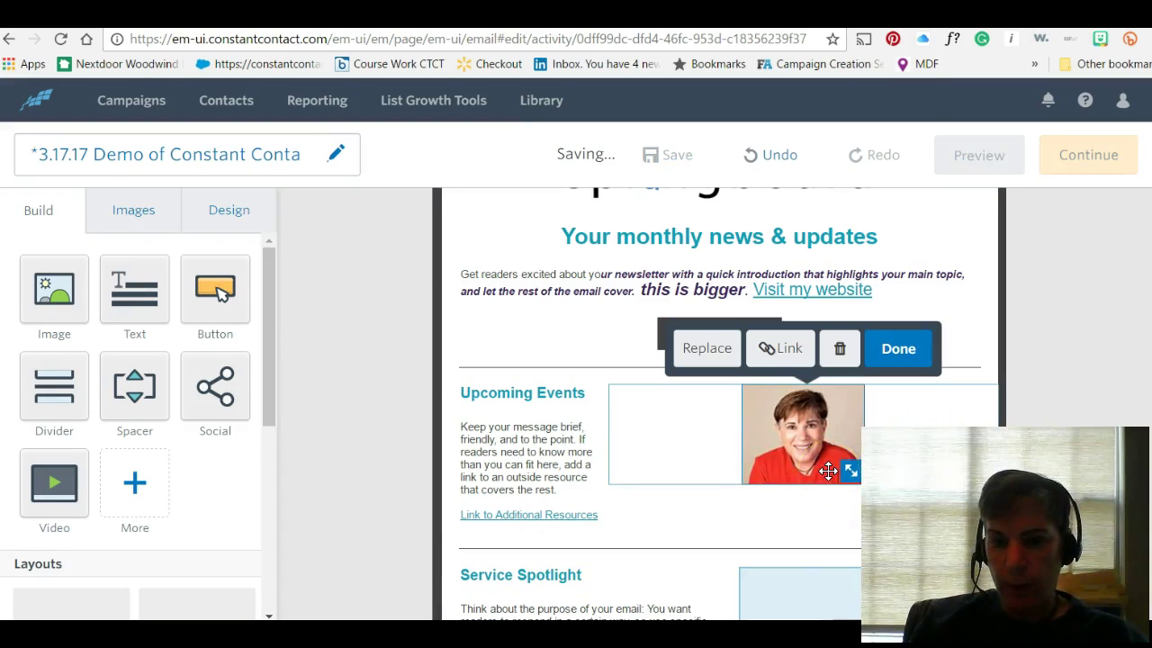
click(783, 351)
click(528, 396)
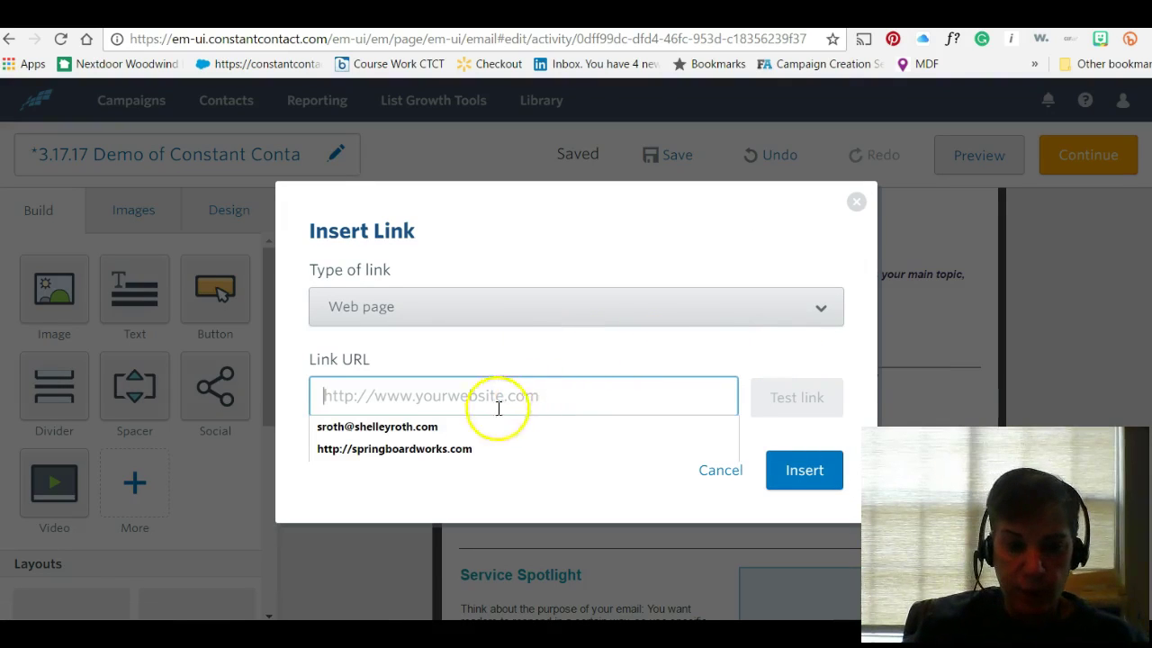
click(443, 448)
click(797, 468)
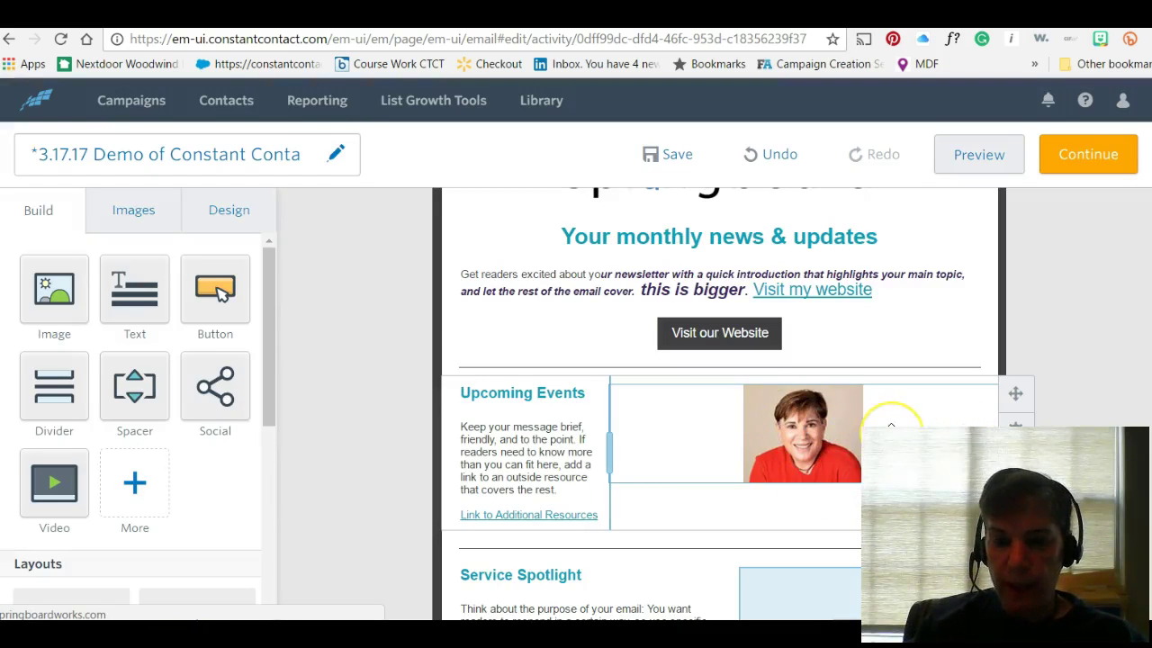
click(813, 422)
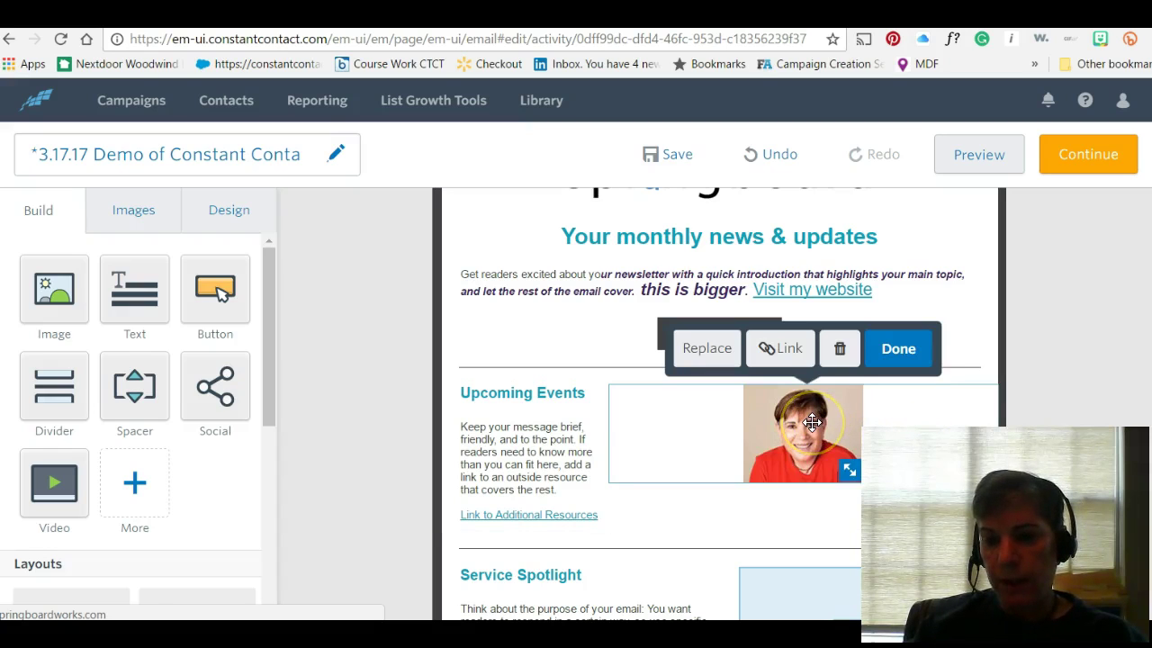
click(780, 358)
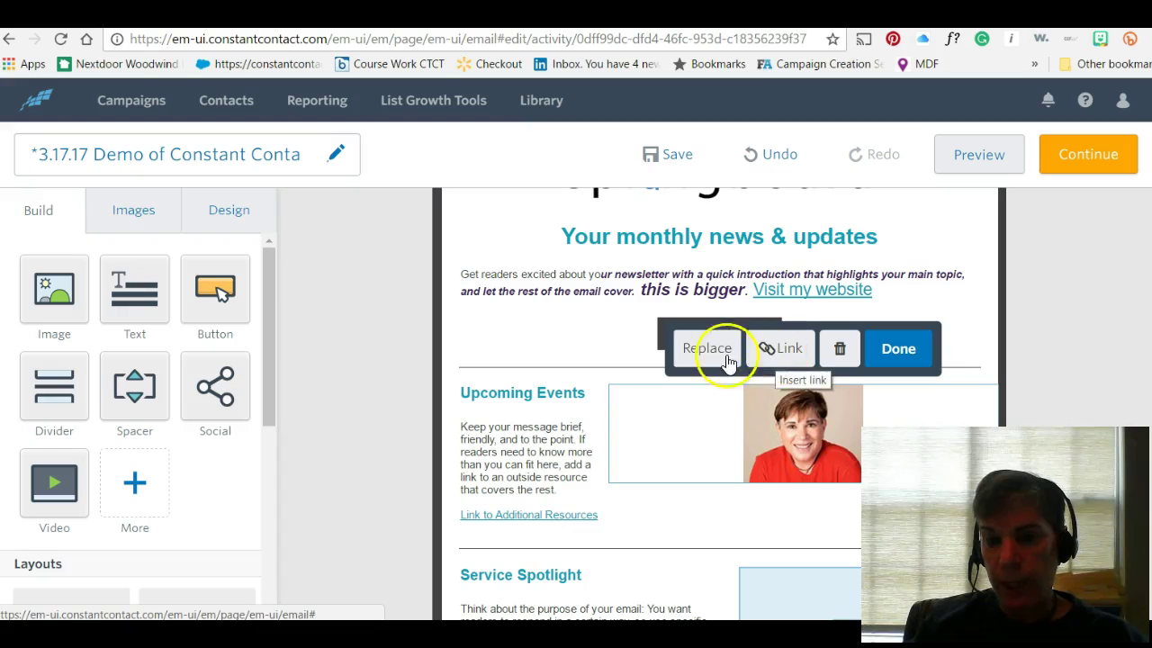
click(886, 360)
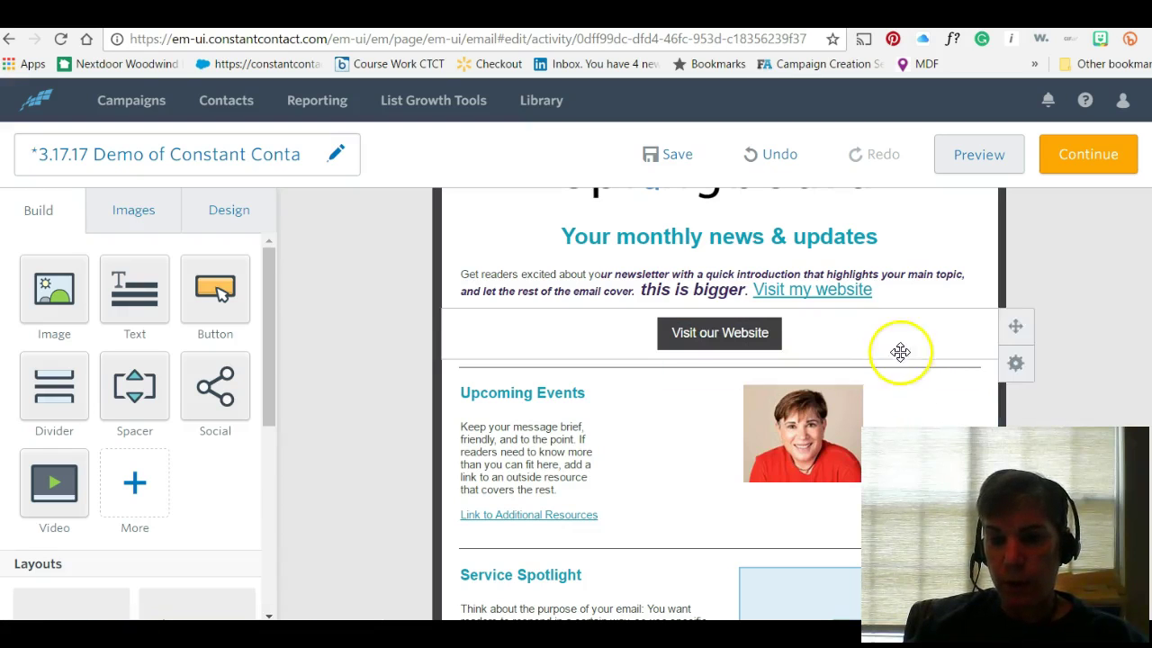
- Widen the text column and retitle the heading 'Check out my book'
drag(616, 432, 850, 432)
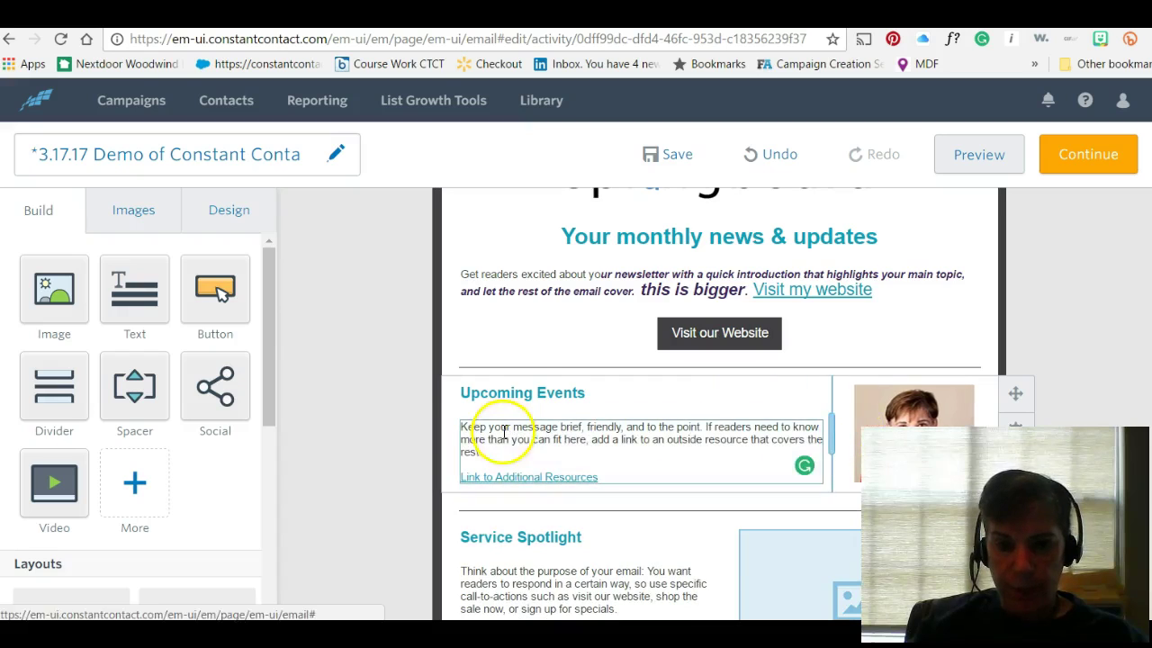
click(580, 394)
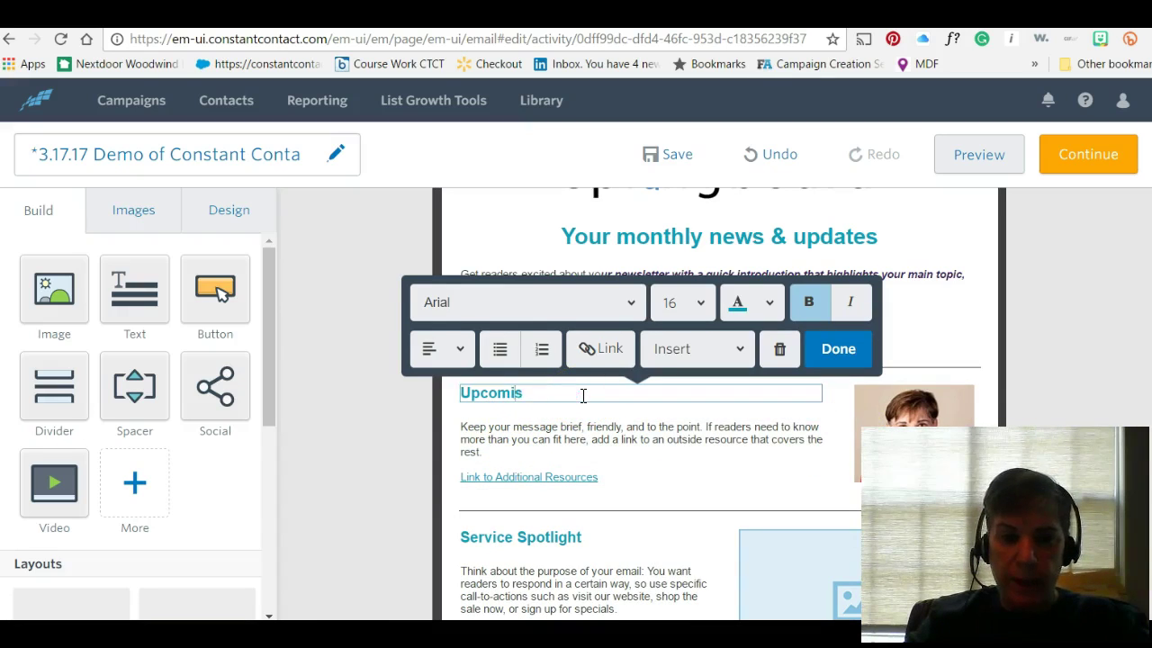
text(Check out my book)
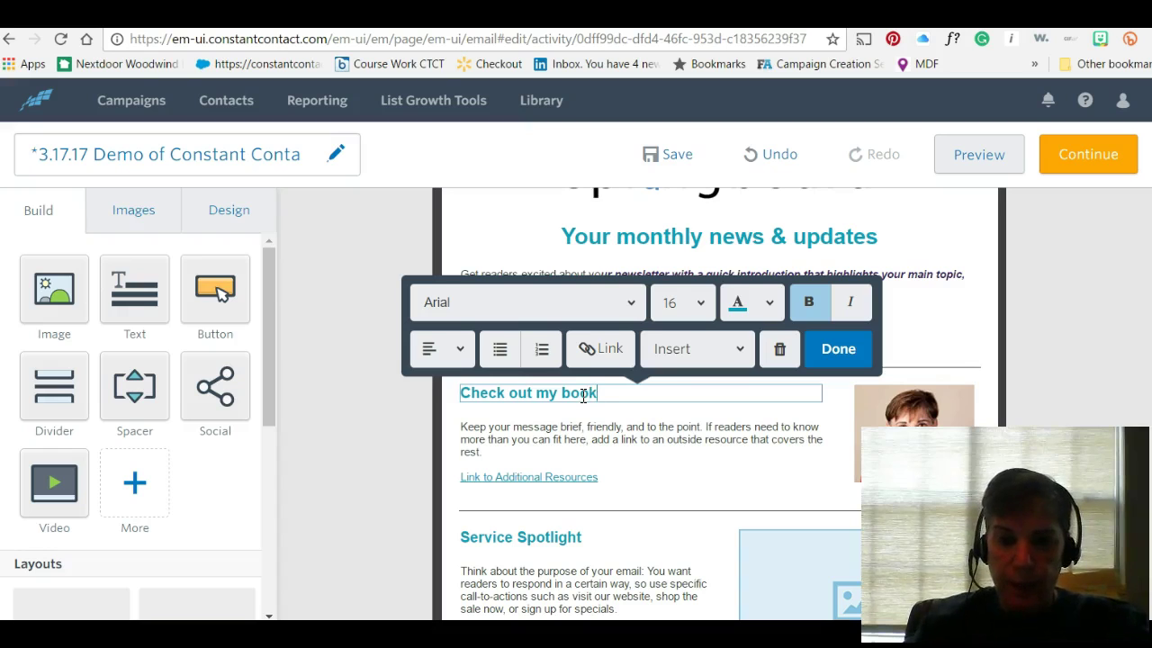
- Link the word 'book' in the heading to an Amazon author page
double_click(583, 394)
click(597, 349)
click(440, 444)
text(am)
key(BackSpace)
key(BackSpace)
text(http://amazon.com/author/shelleyroth)
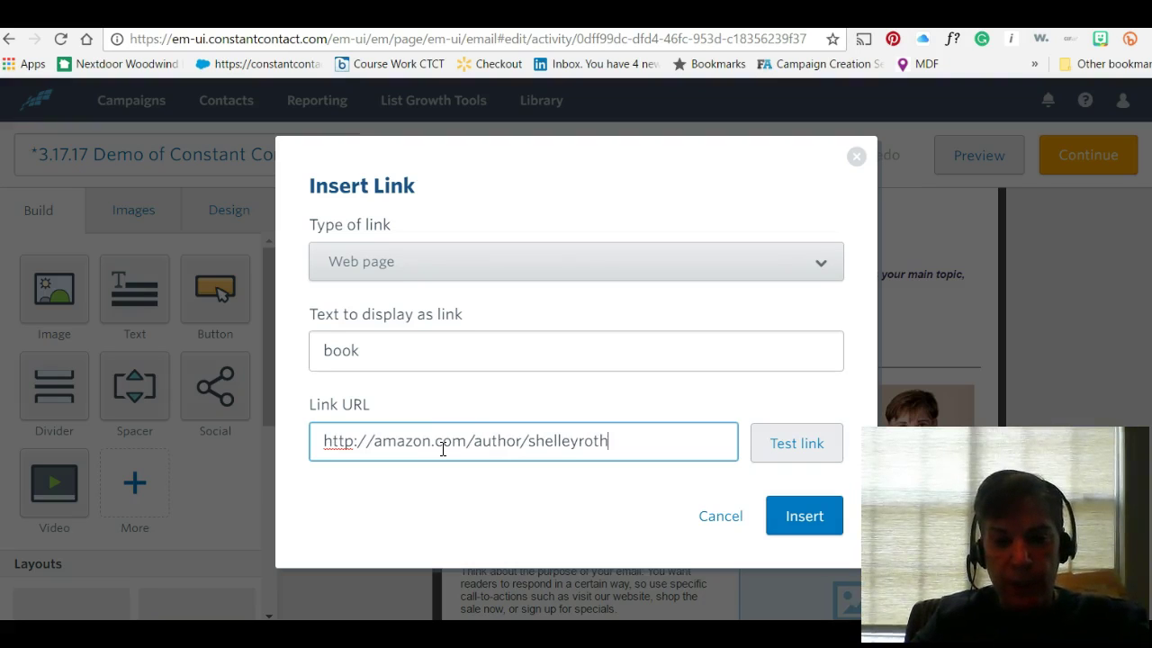
click(802, 522)
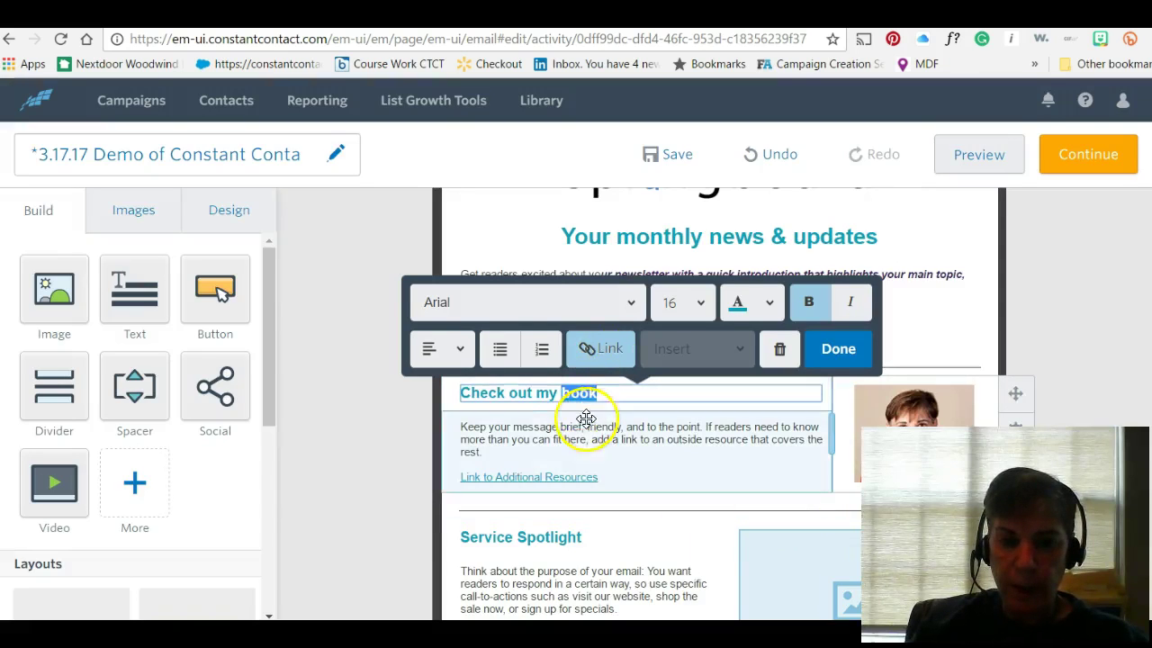
click(836, 350)
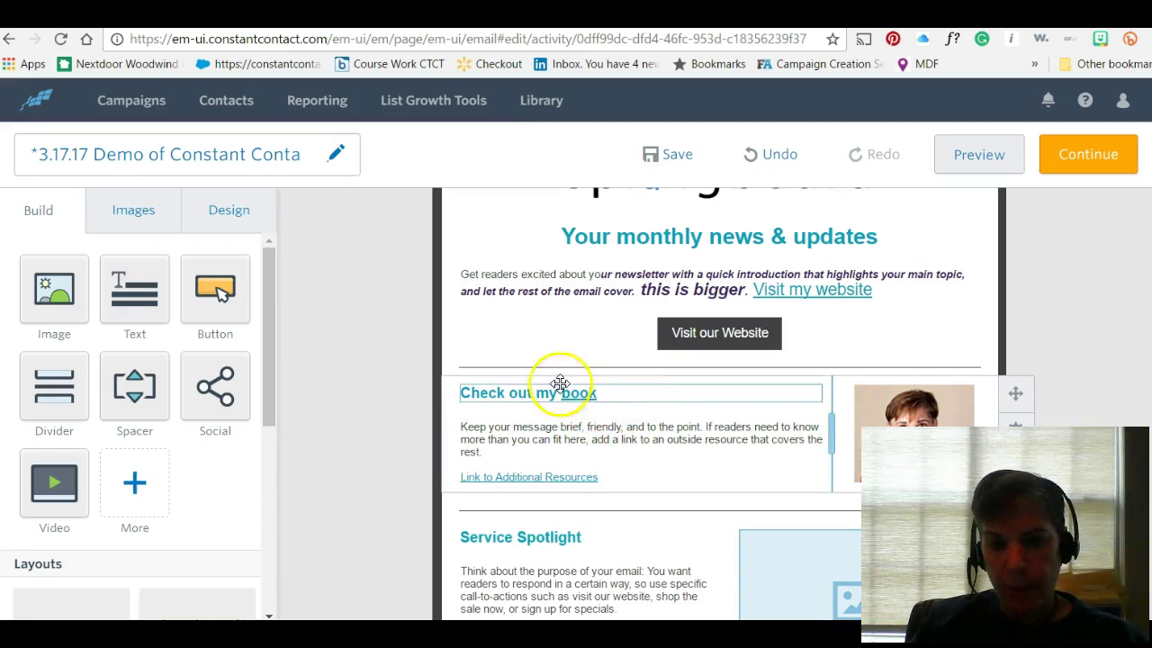
- Append a 'go to my special offers' link to the author's website in the book text
click(520, 453)
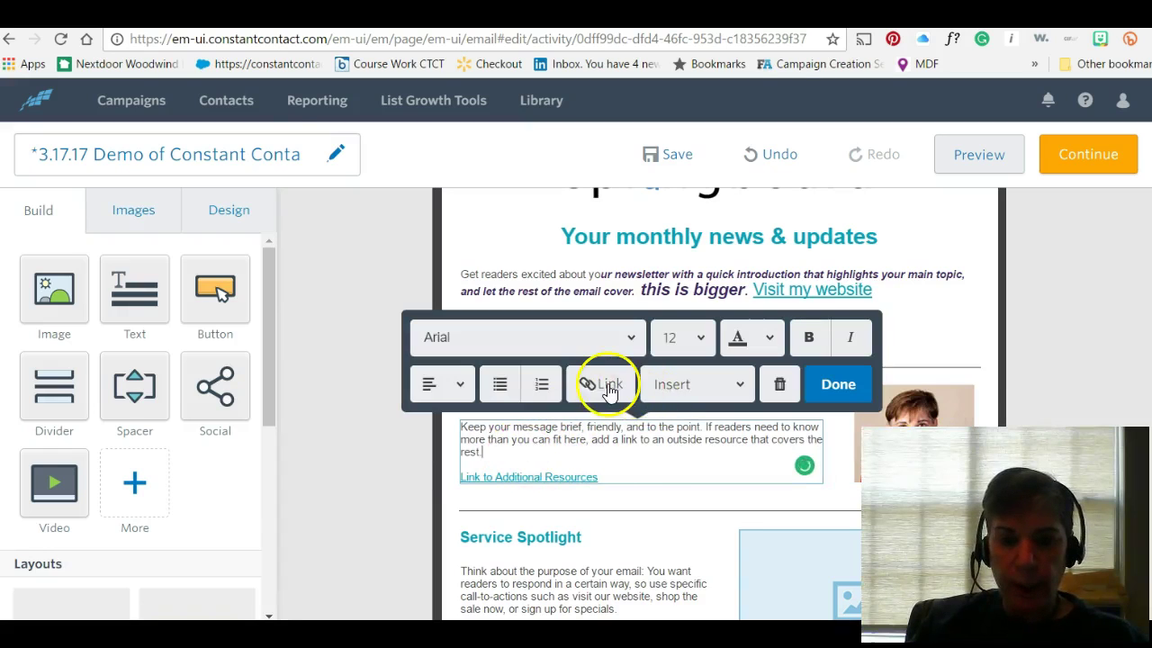
click(601, 385)
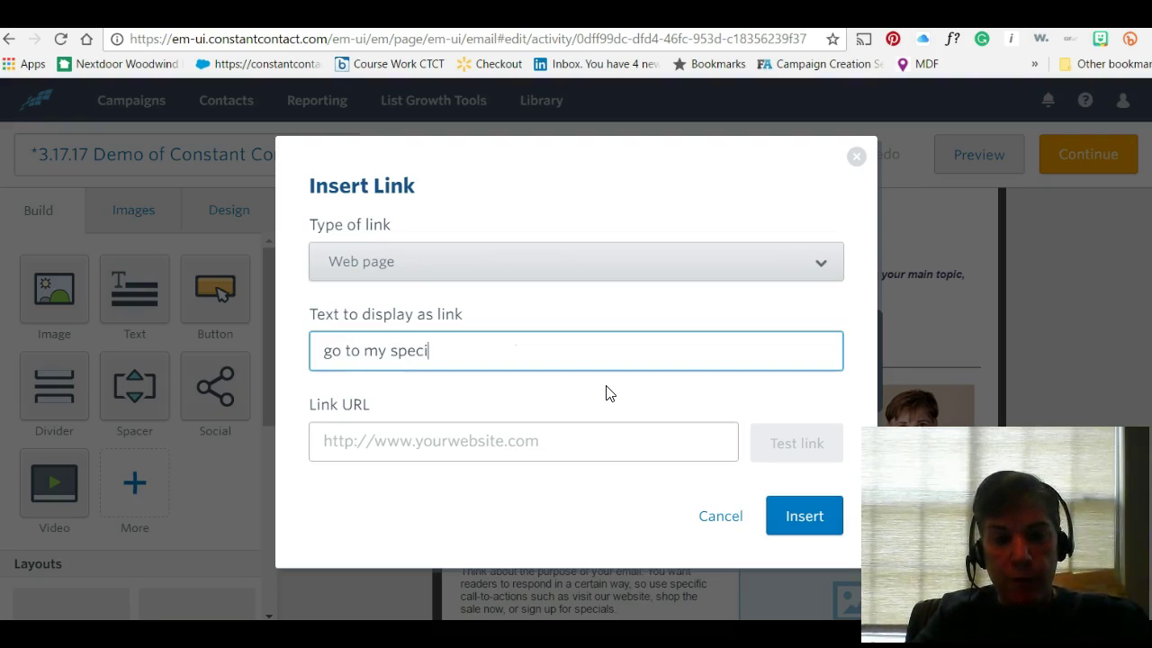
click(573, 433)
text(http:/)
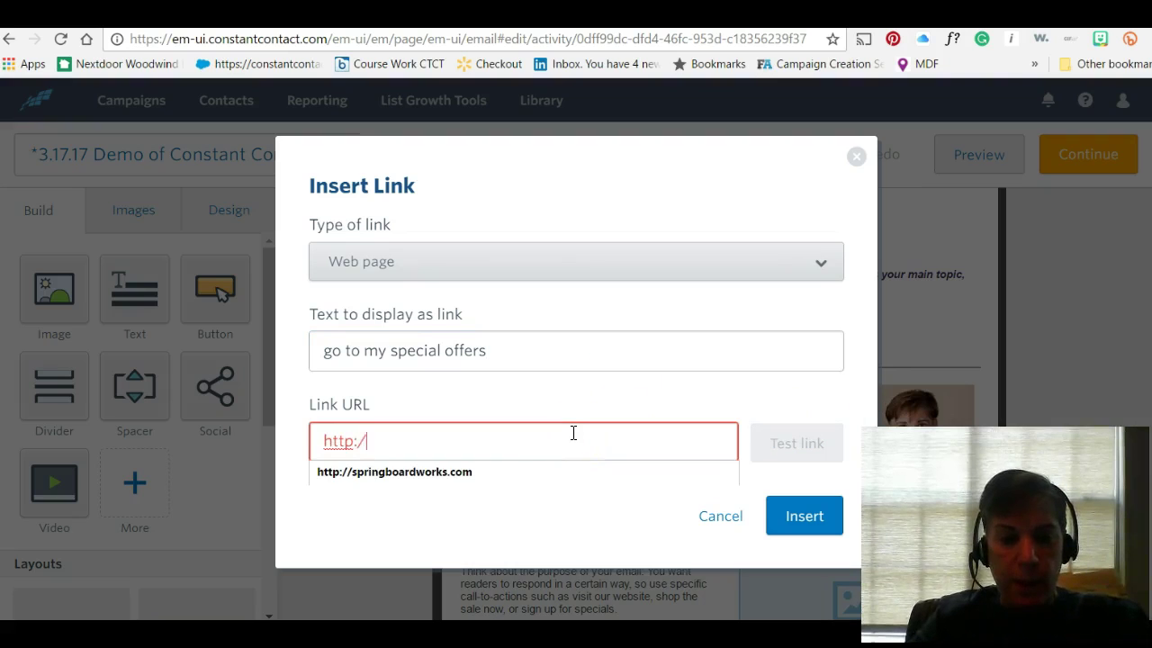
text(/shelleyro)
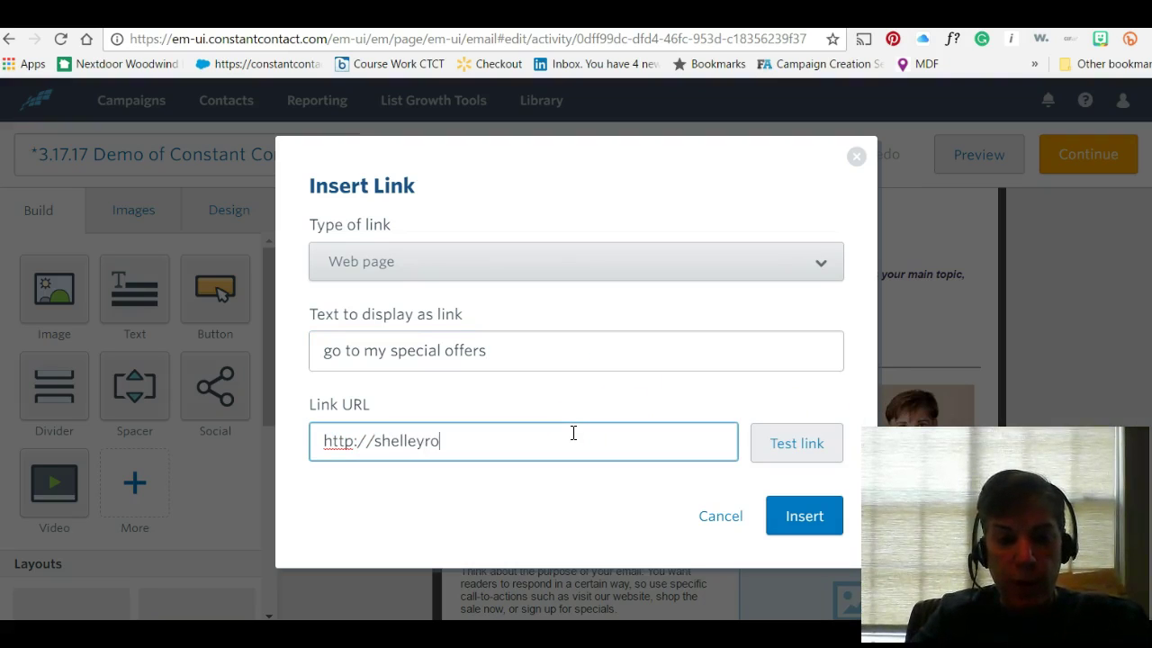
click(802, 511)
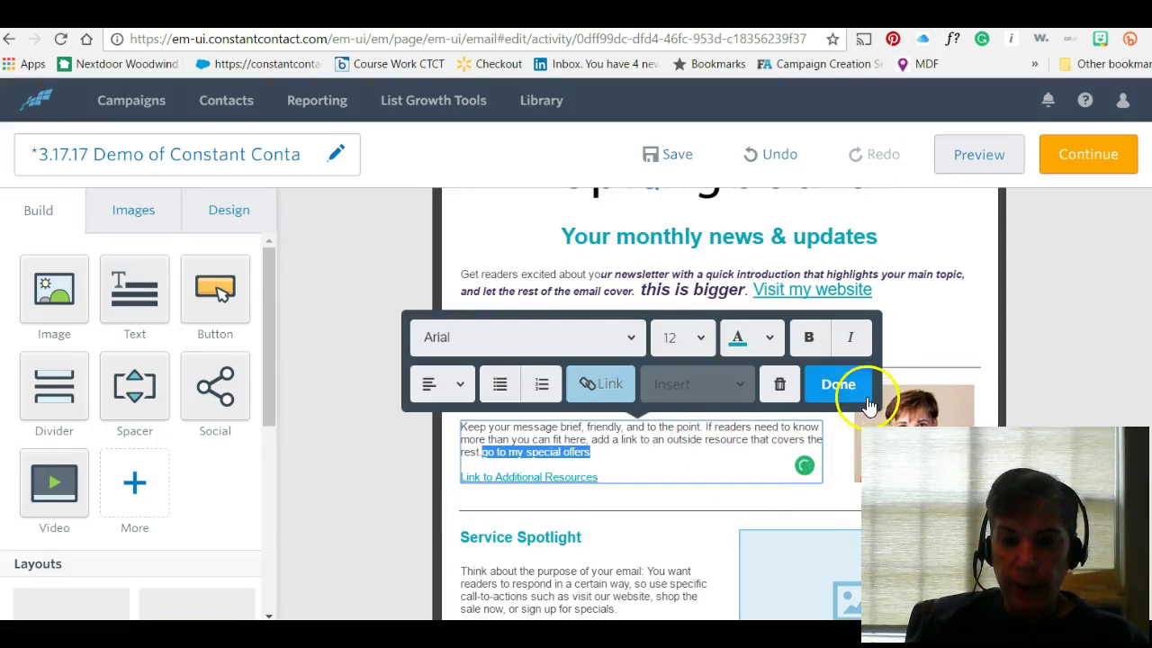
click(843, 383)
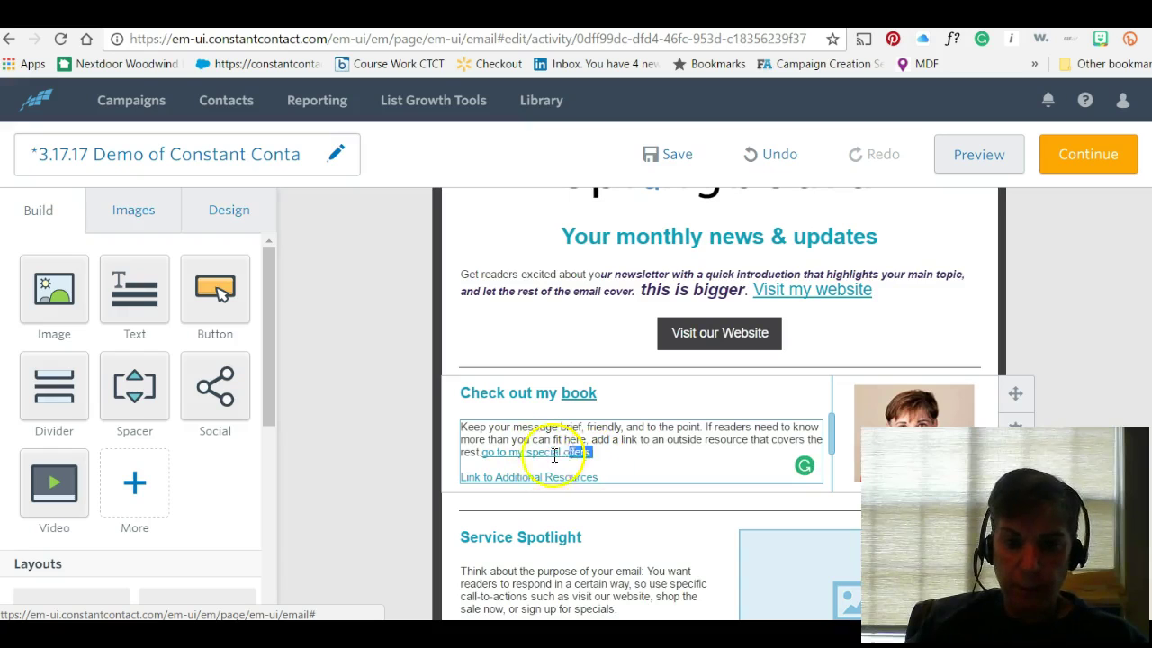
- Set the 'go to my special offers' link text to 22-point
drag(591, 452, 491, 452)
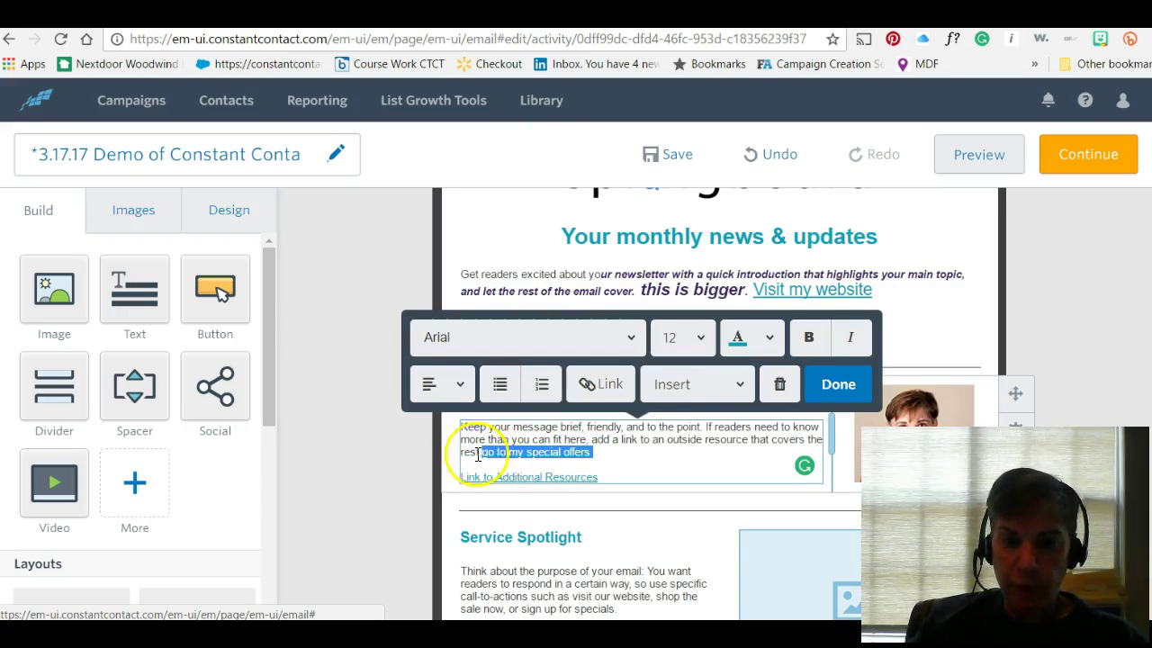
click(701, 339)
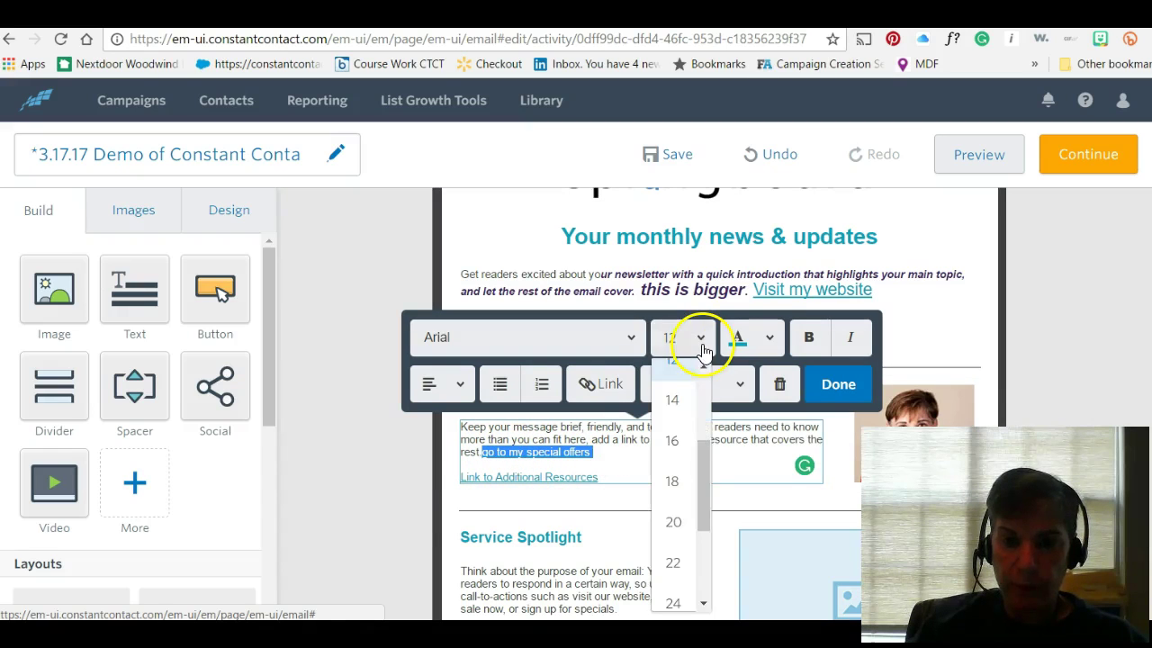
click(673, 567)
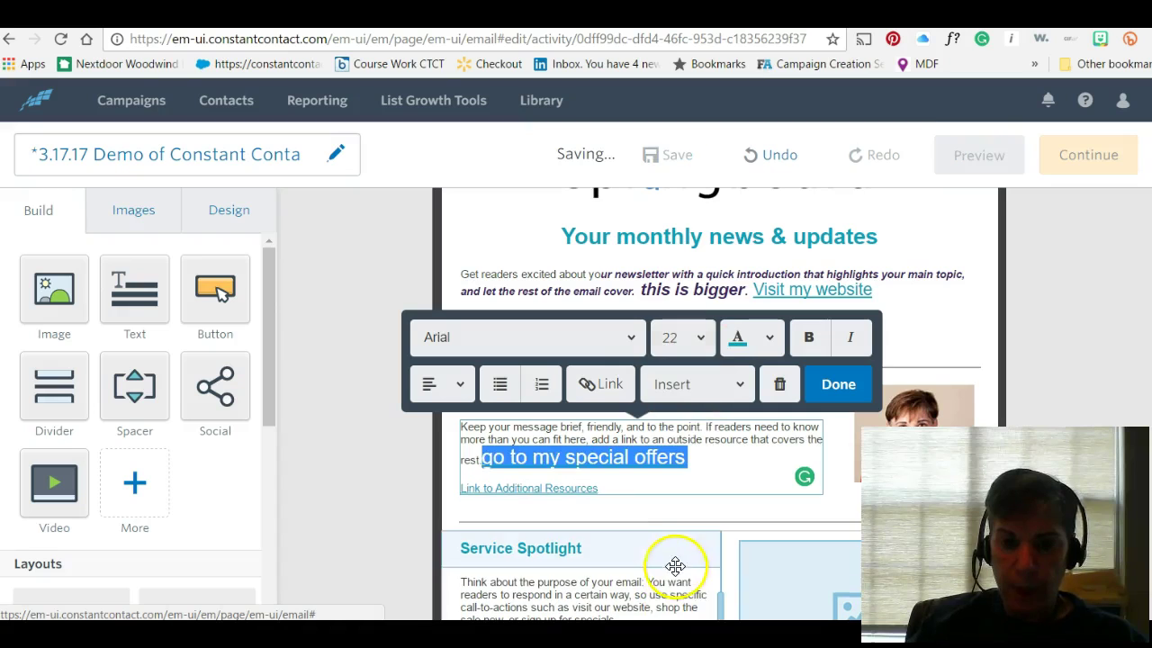
click(829, 385)
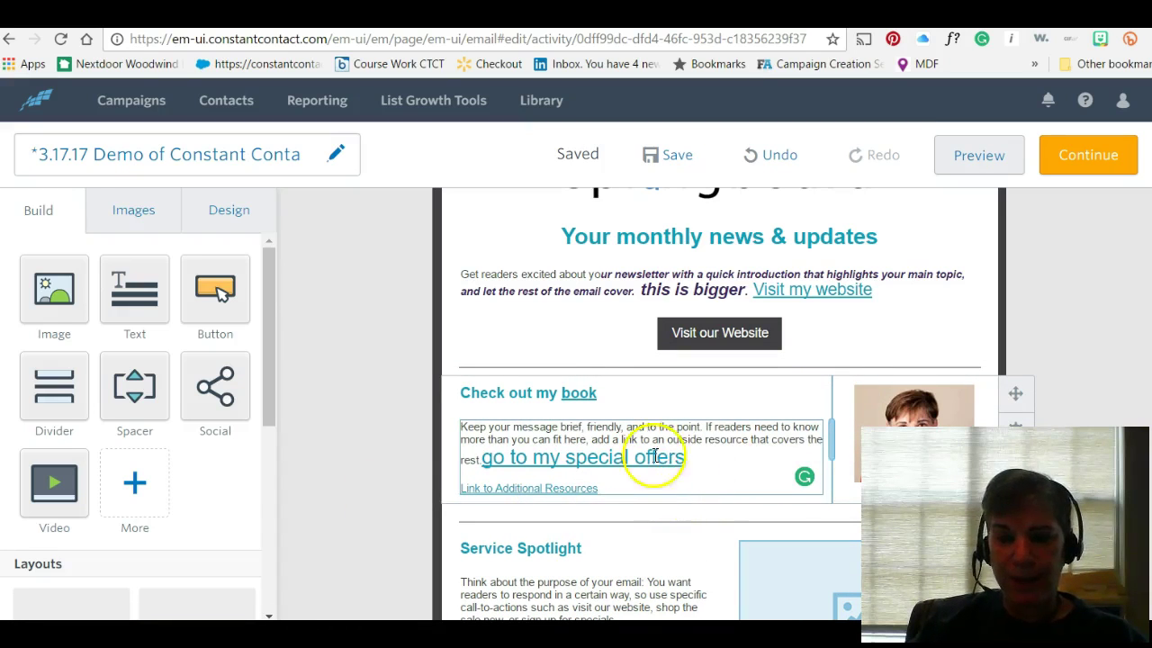
scroll(680, 405, down, 4)
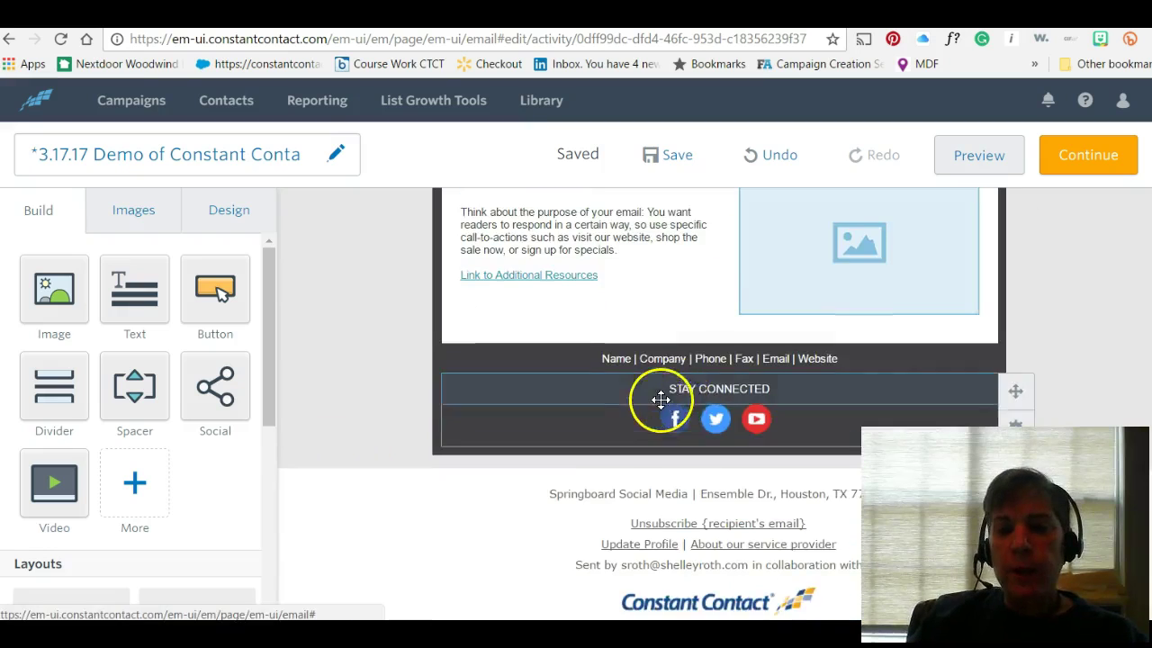
scroll(684, 396, up, 2)
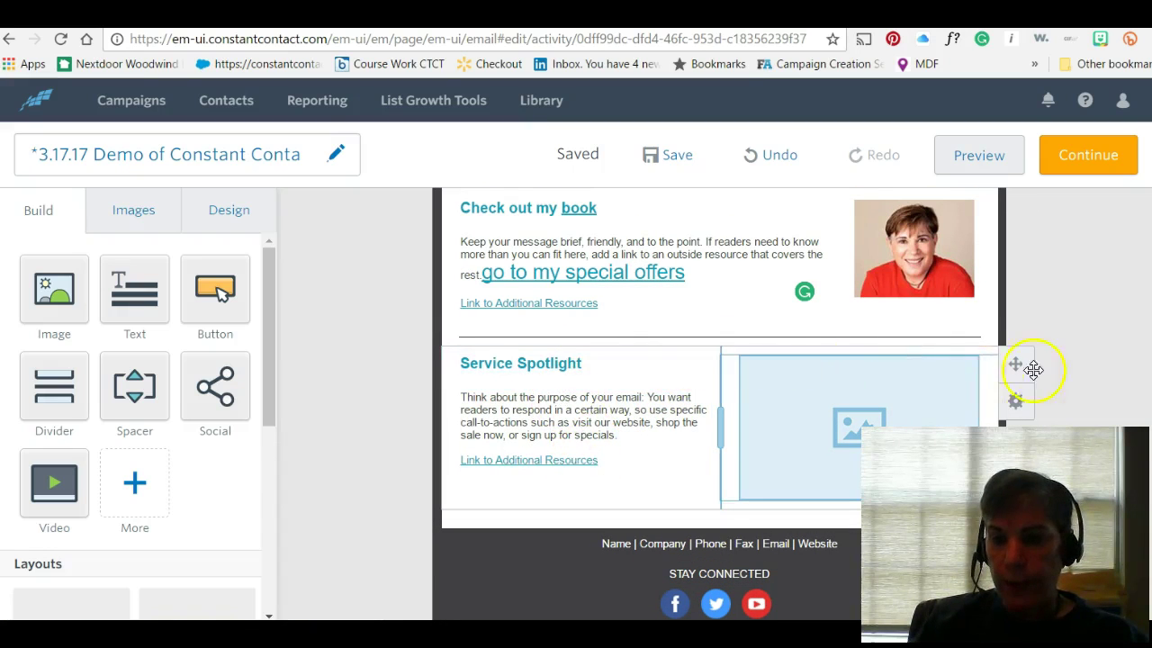
mouse_move(1015, 409)
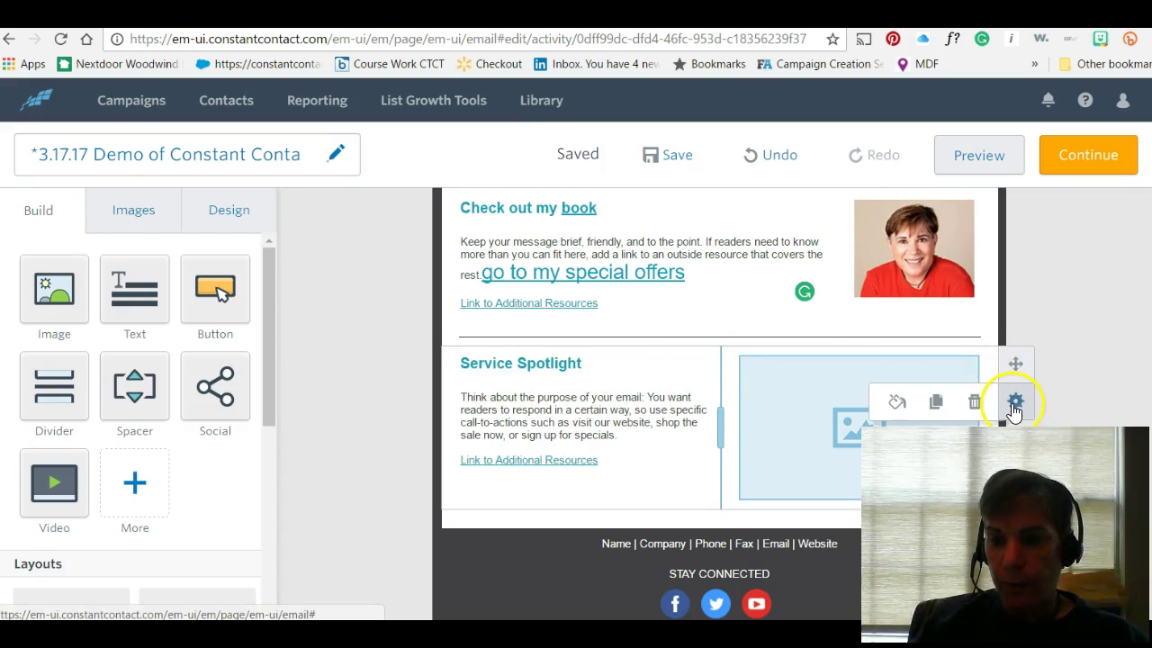
click(976, 407)
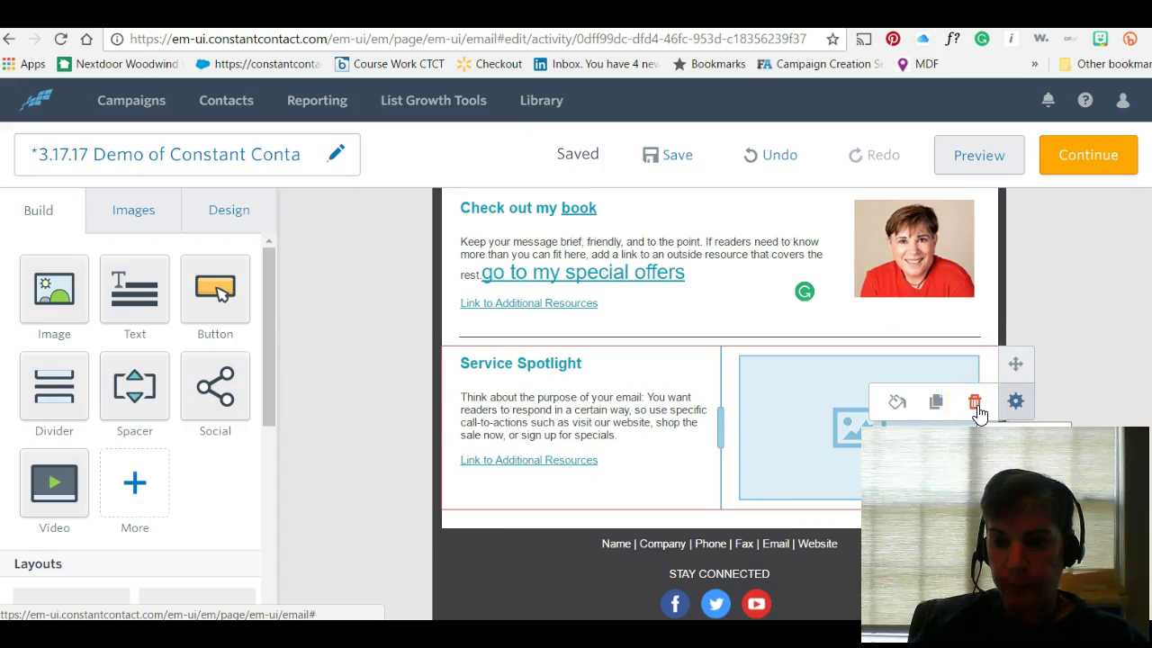
click(936, 407)
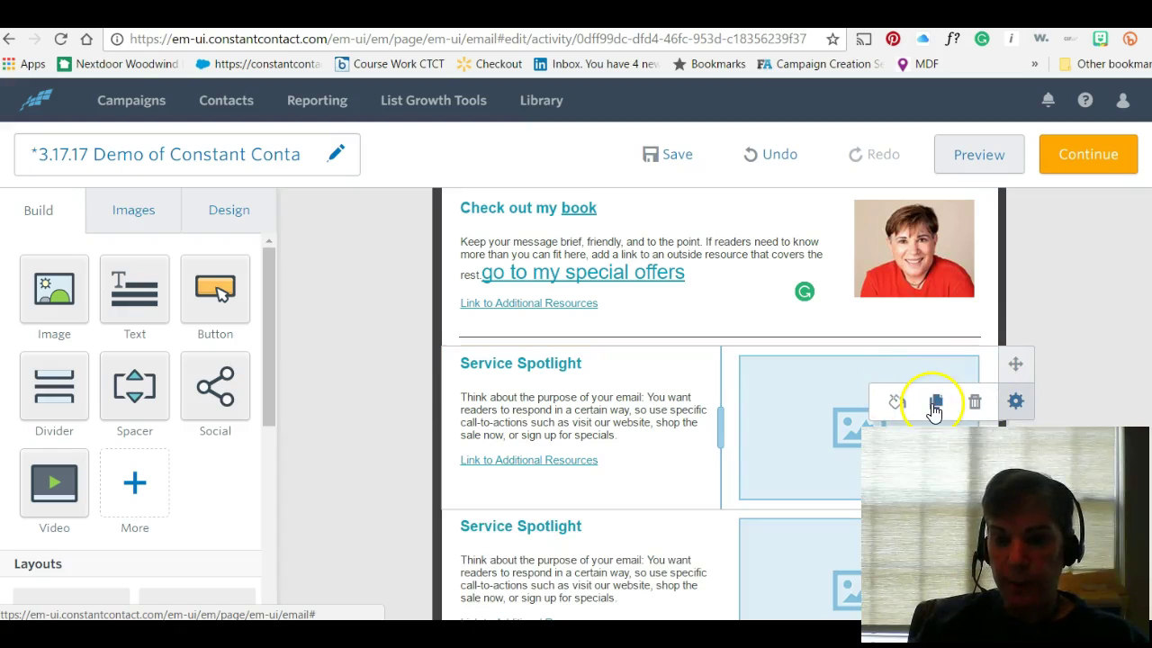
scroll(858, 442, down, 2)
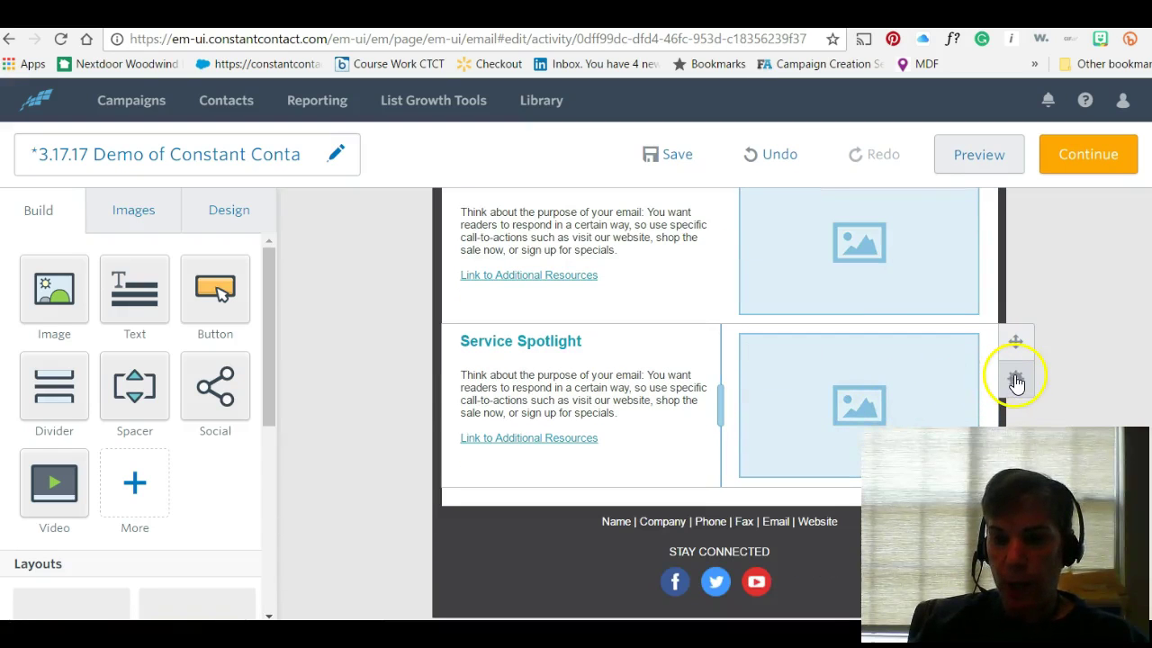
mouse_move(1016, 381)
click(974, 380)
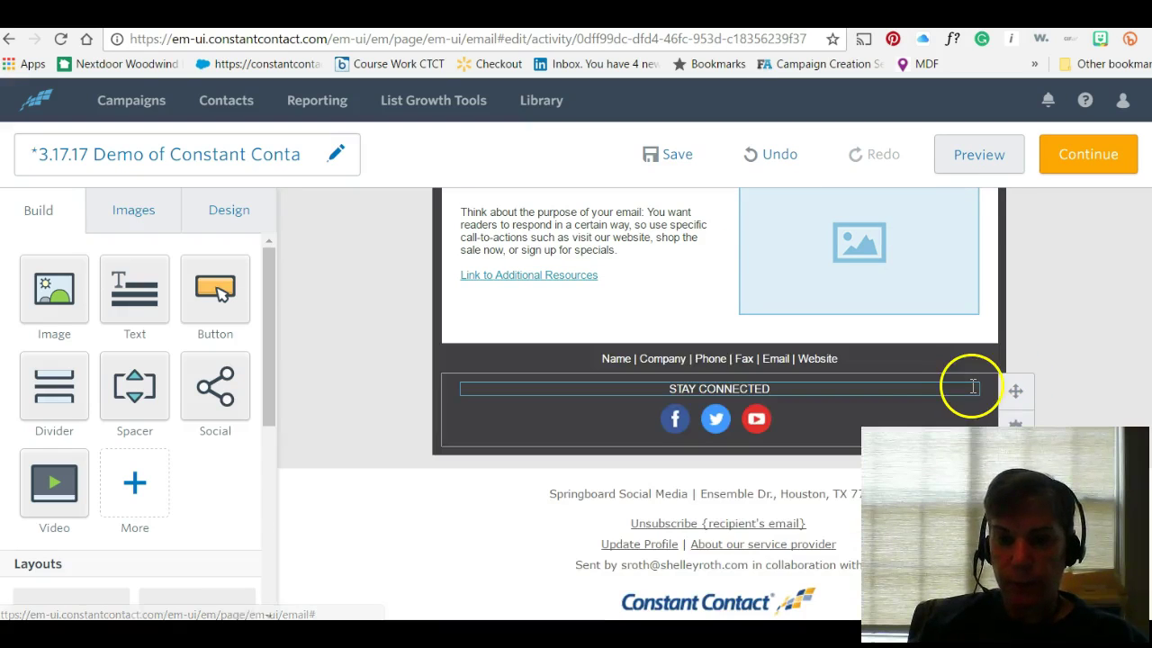
scroll(810, 284, up, 2)
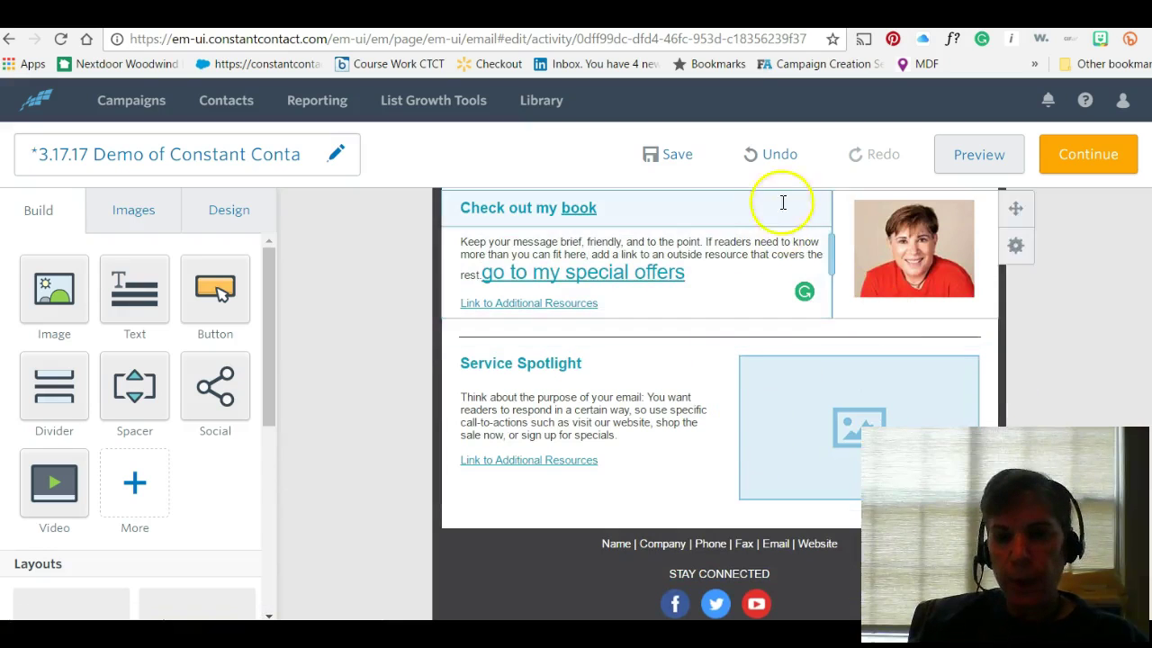
scroll(837, 396, down, 2)
scroll(836, 396, down, 1)
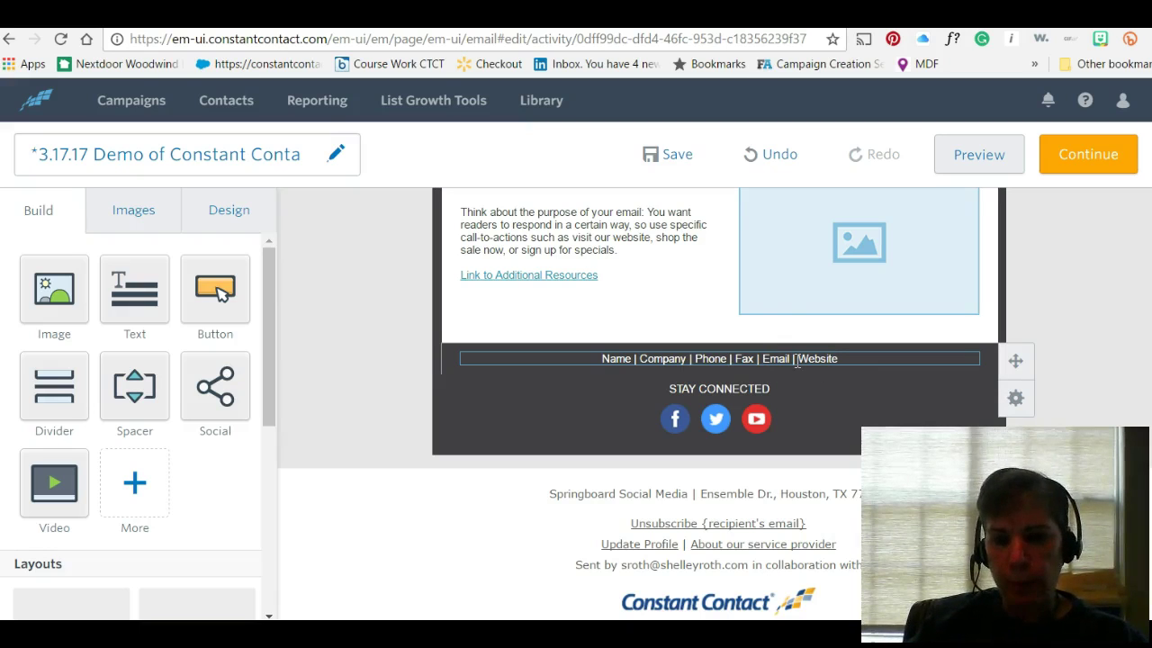
click(672, 417)
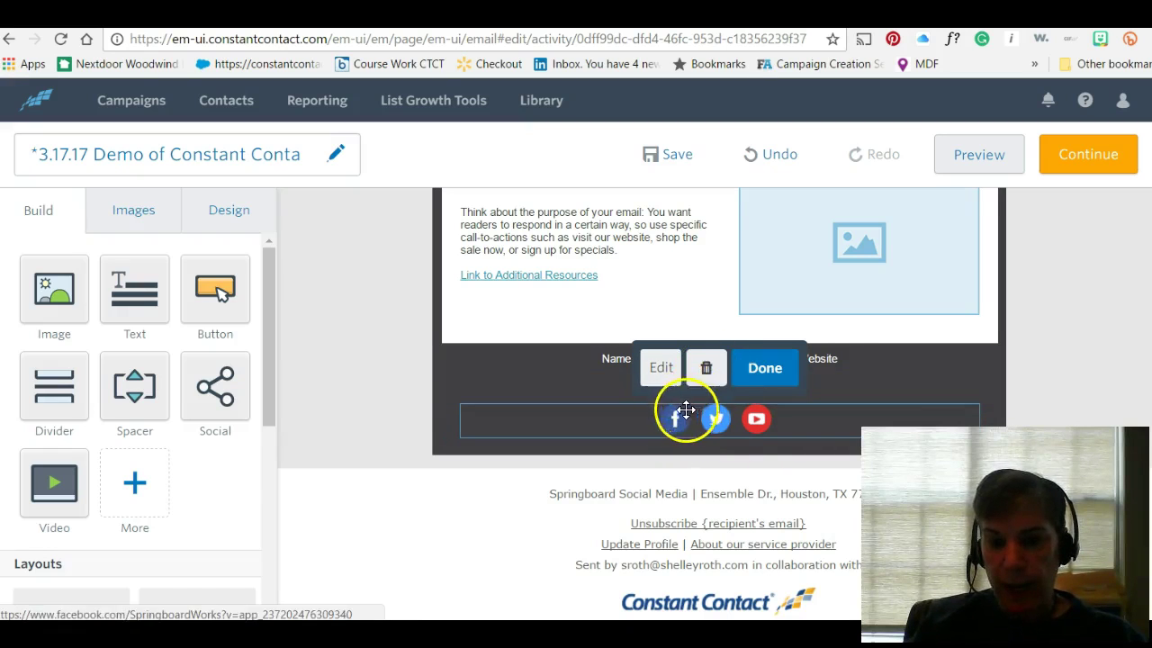
click(662, 367)
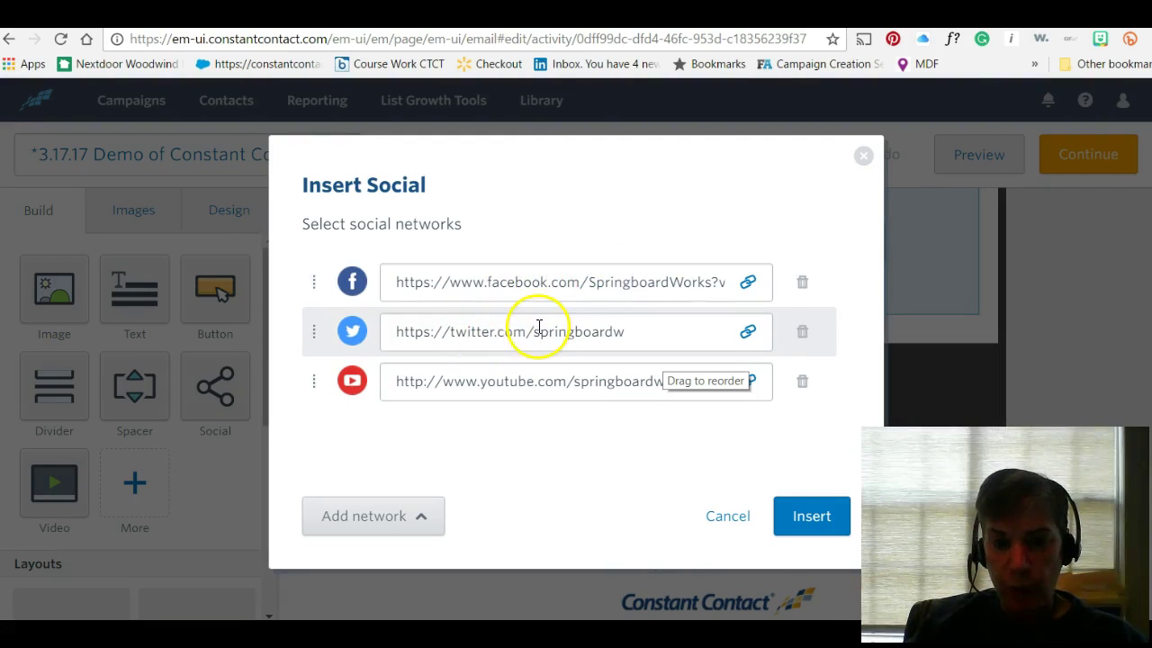
click(736, 519)
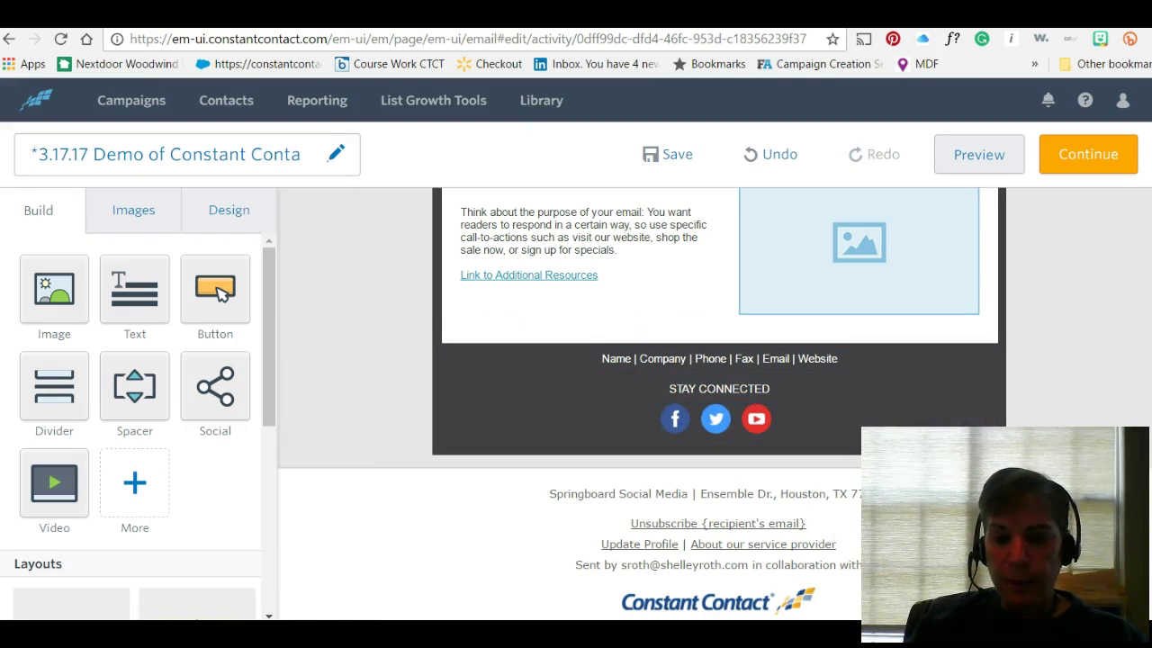
scroll(810, 504, down, 1)
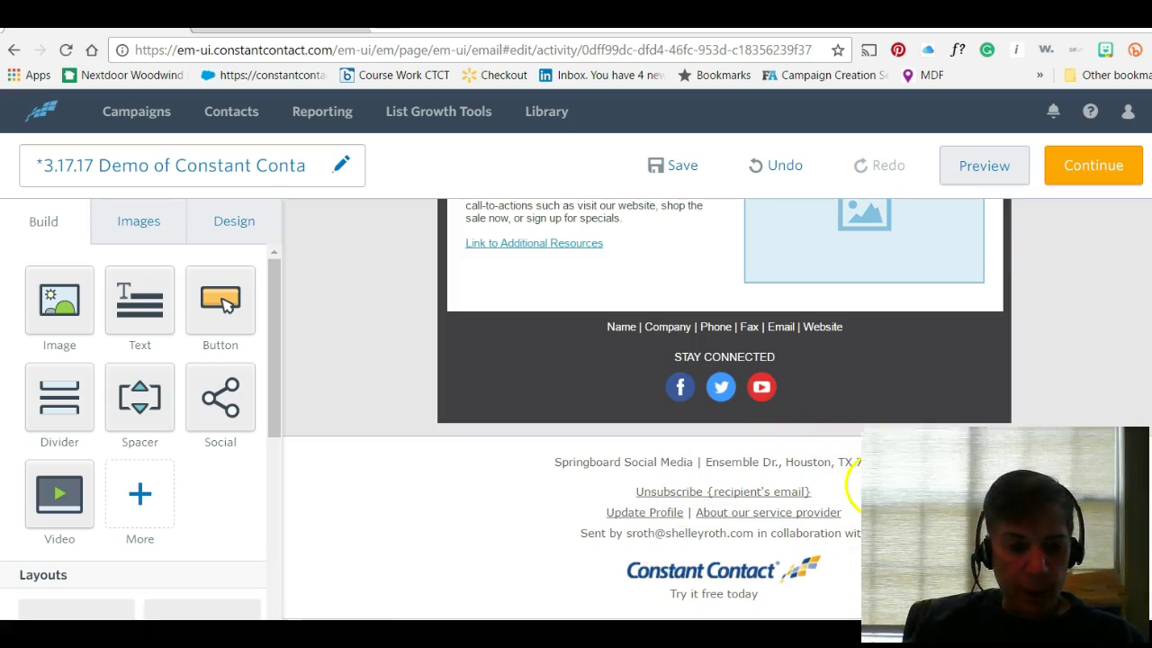
scroll(821, 462, up, 4)
scroll(828, 458, down, 4)
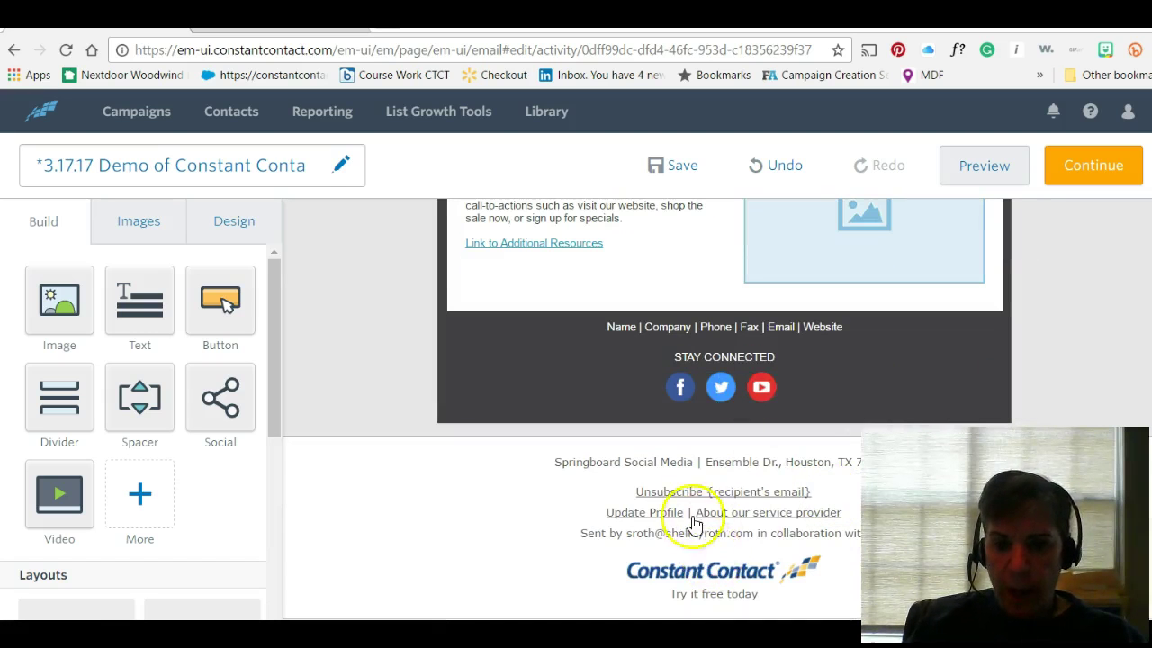
scroll(747, 499, up, 5)
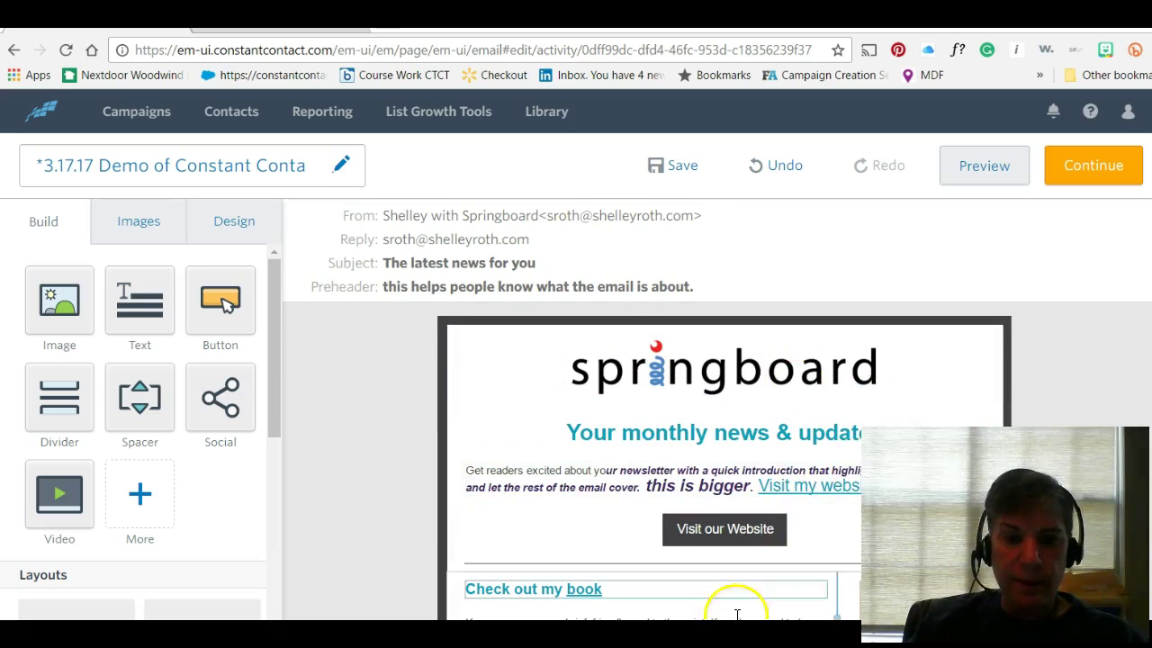
scroll(828, 462, down, 2)
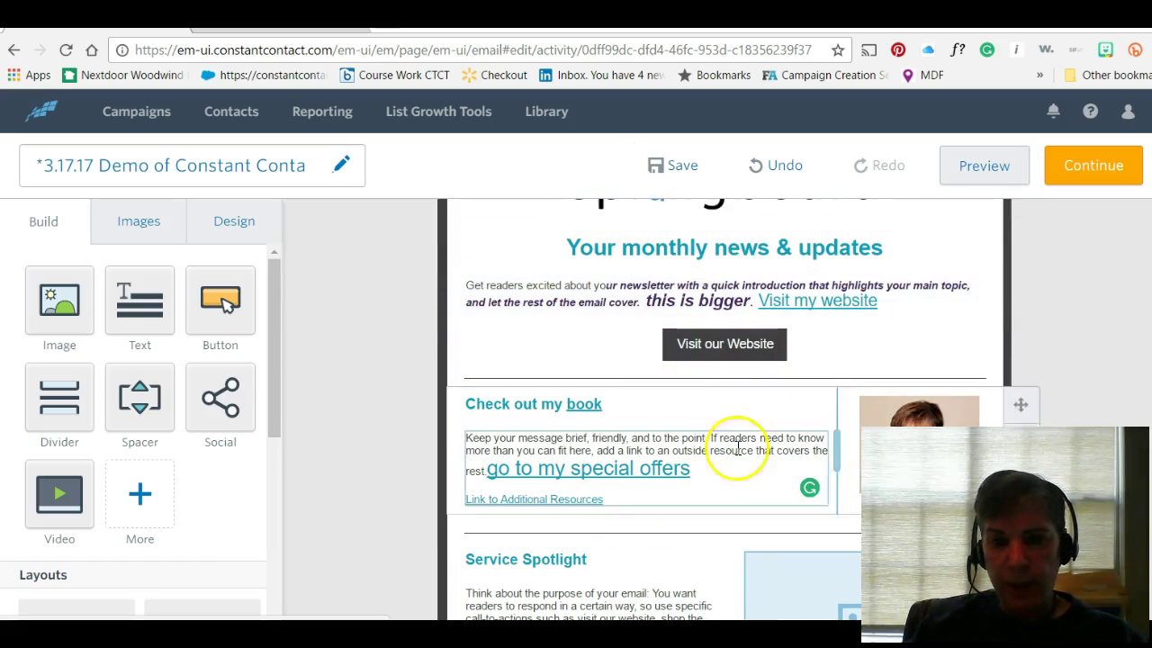
scroll(697, 468, up, 2)
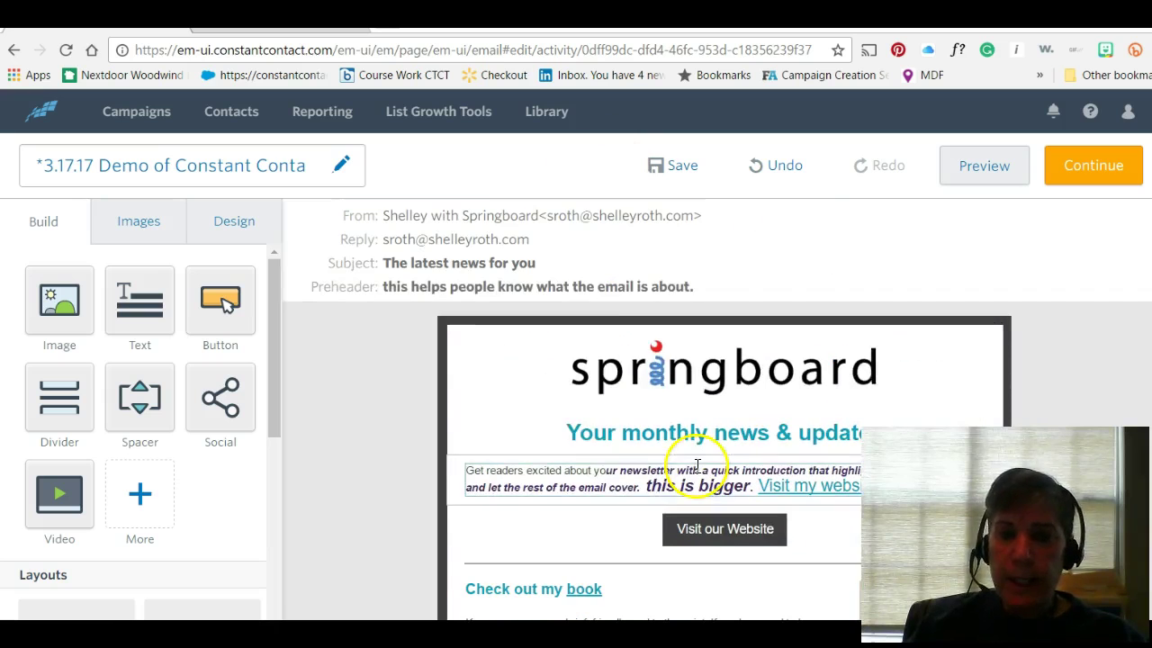
scroll(731, 558, down, 2)
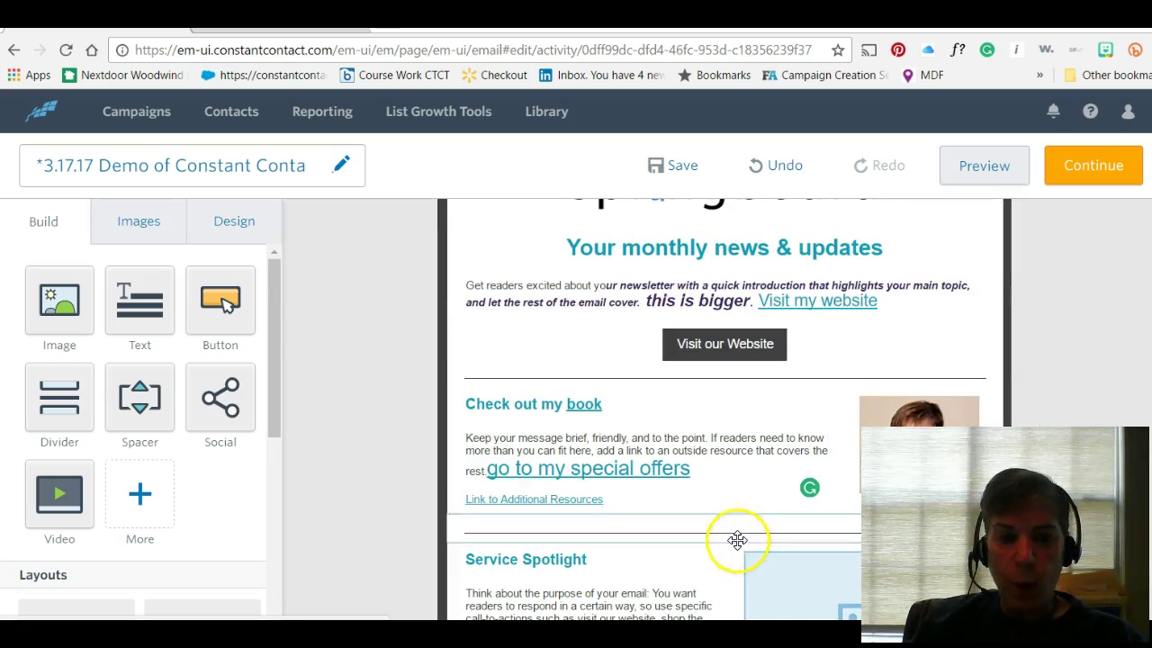
- Change the outer background pattern from plain grey to dark wood planks
click(126, 226)
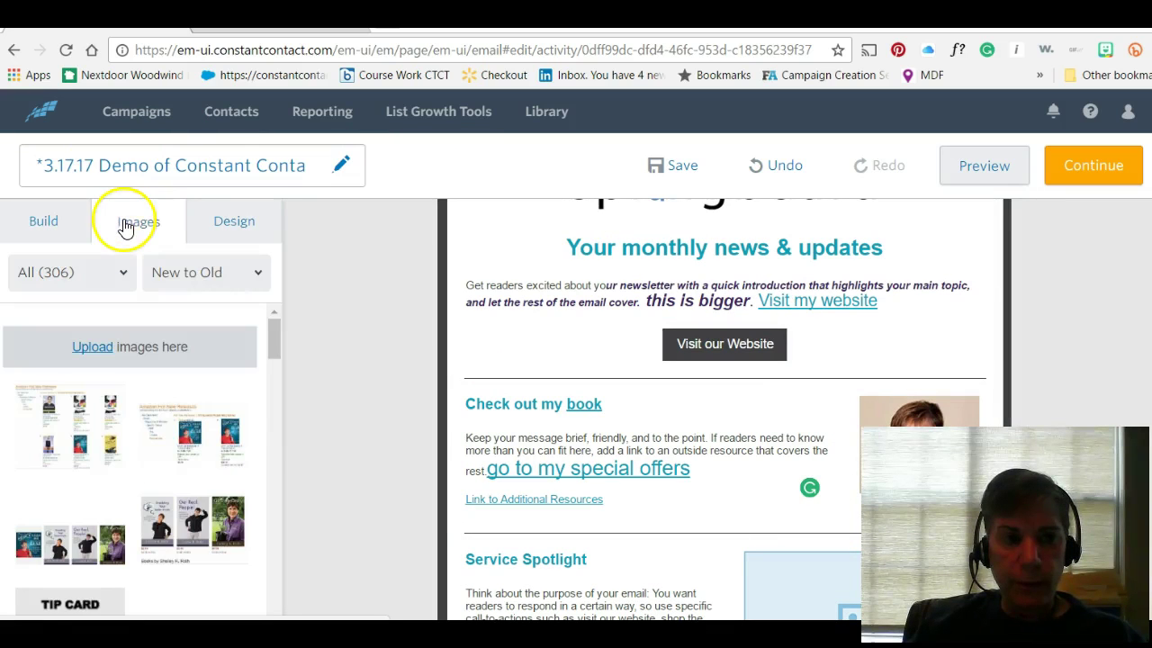
click(237, 225)
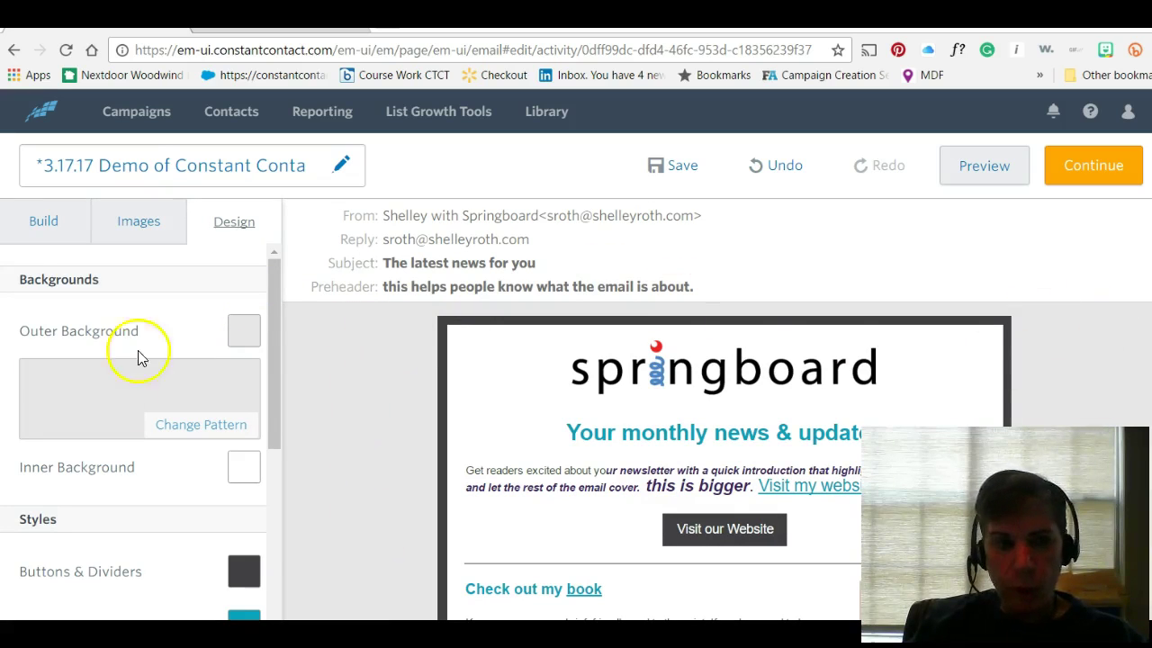
click(187, 432)
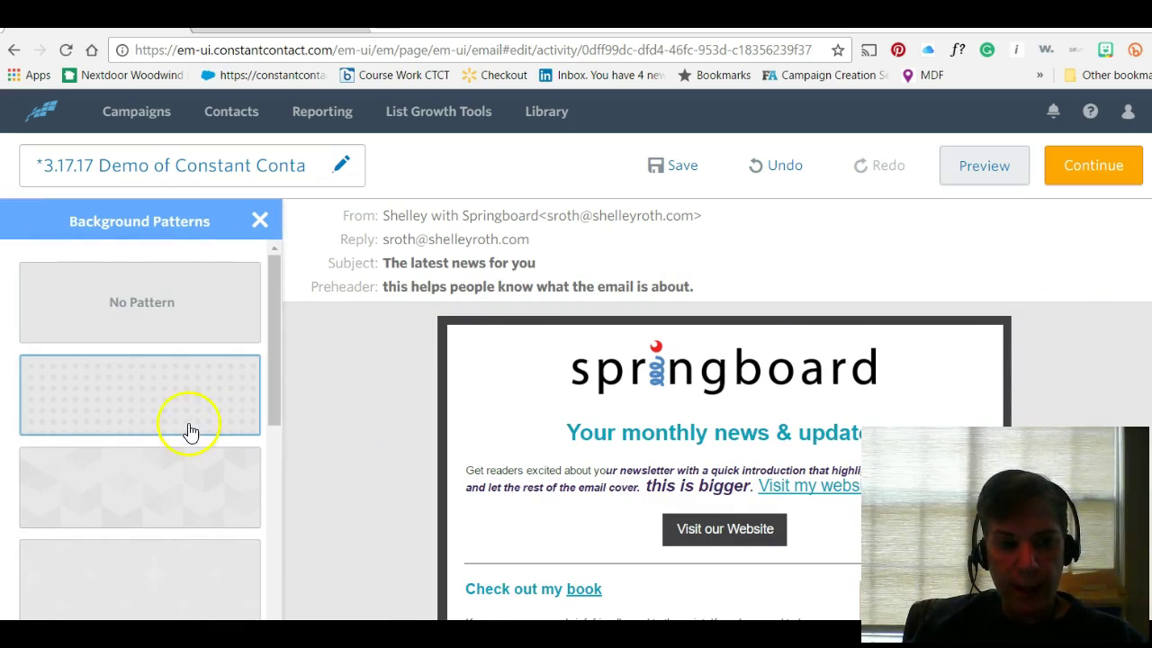
click(184, 421)
scroll(180, 419, down, 5)
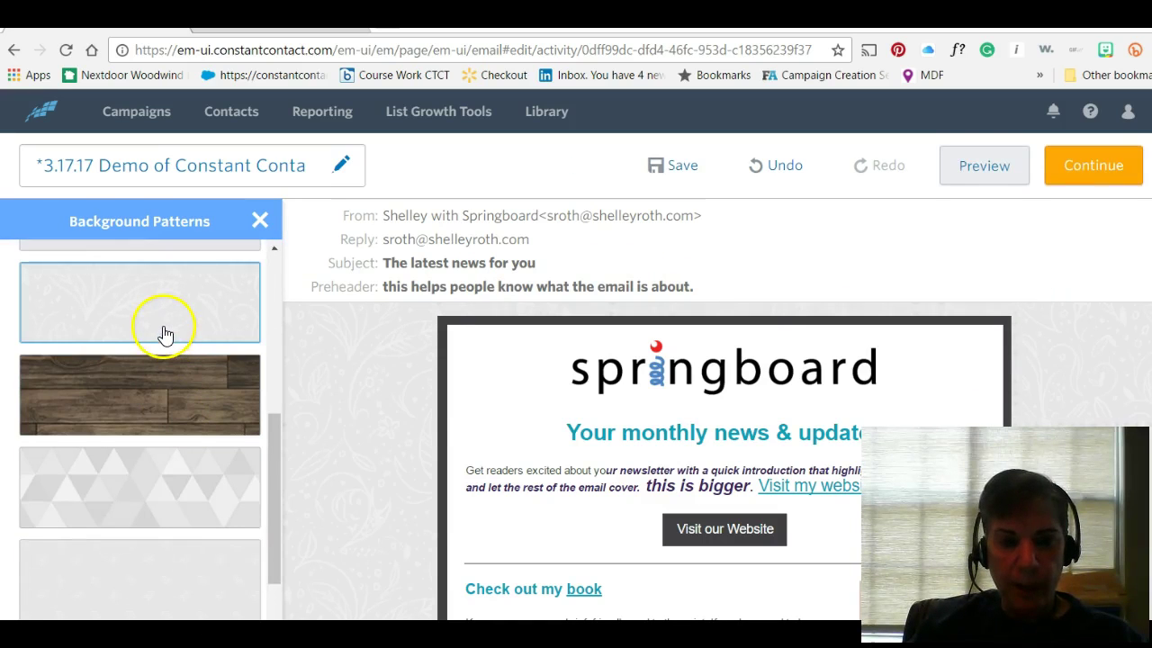
click(187, 414)
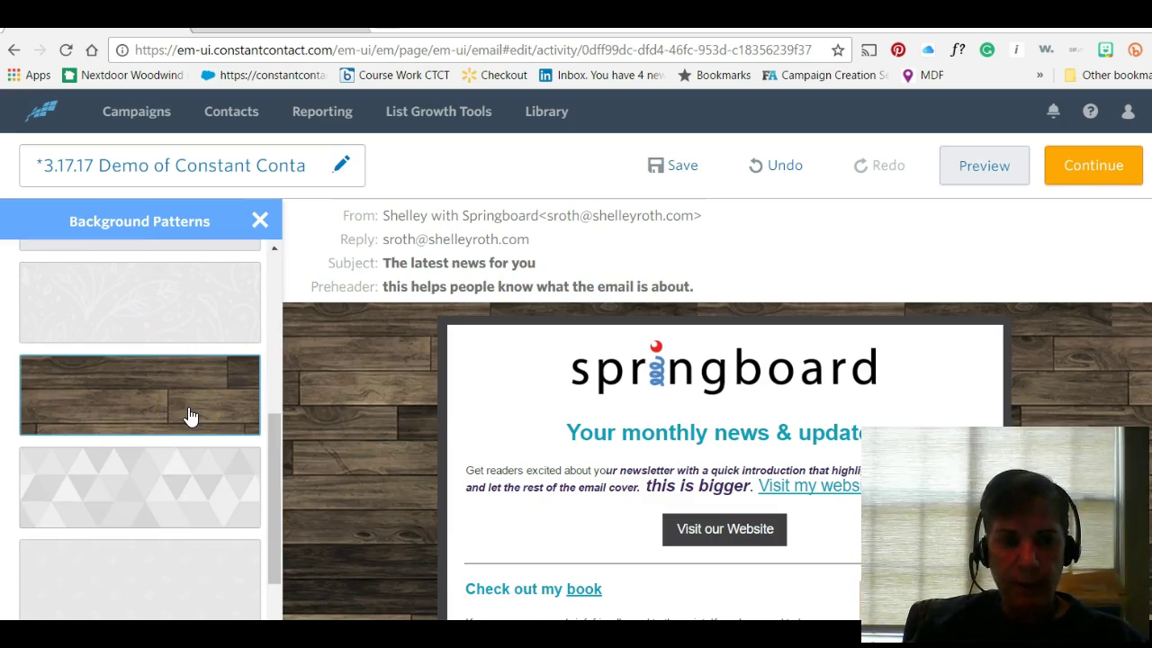
scroll(52, 318, up, 5)
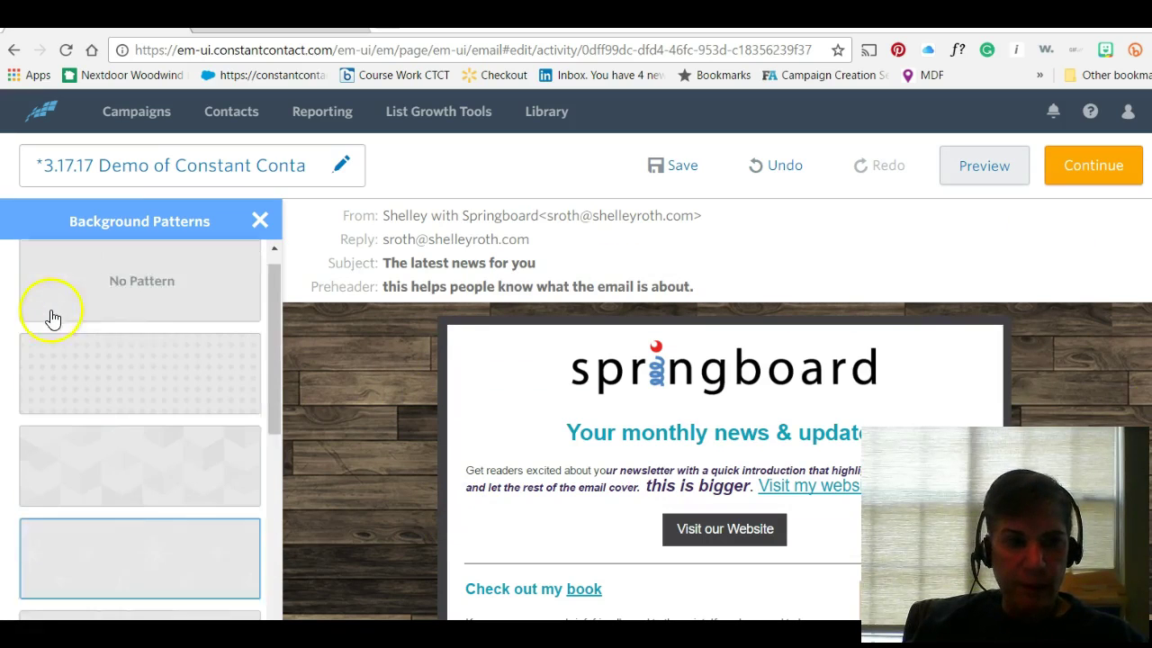
click(259, 221)
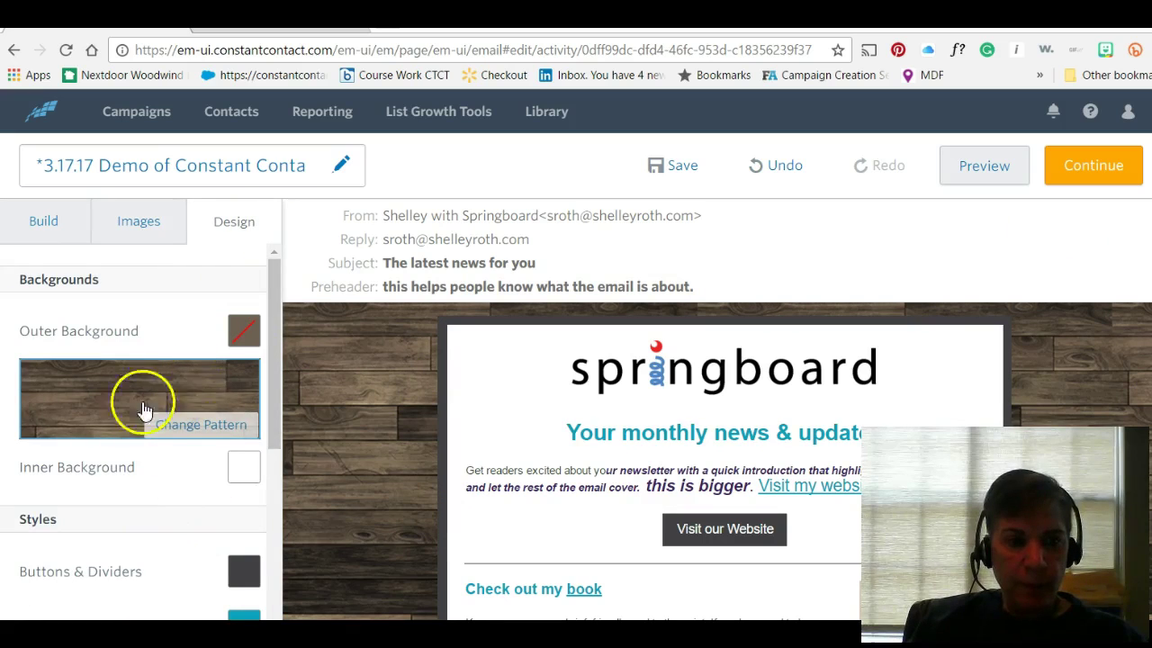
- Set the headline colour to the magenta swatch (BD3C99)
scroll(142, 410, down, 2)
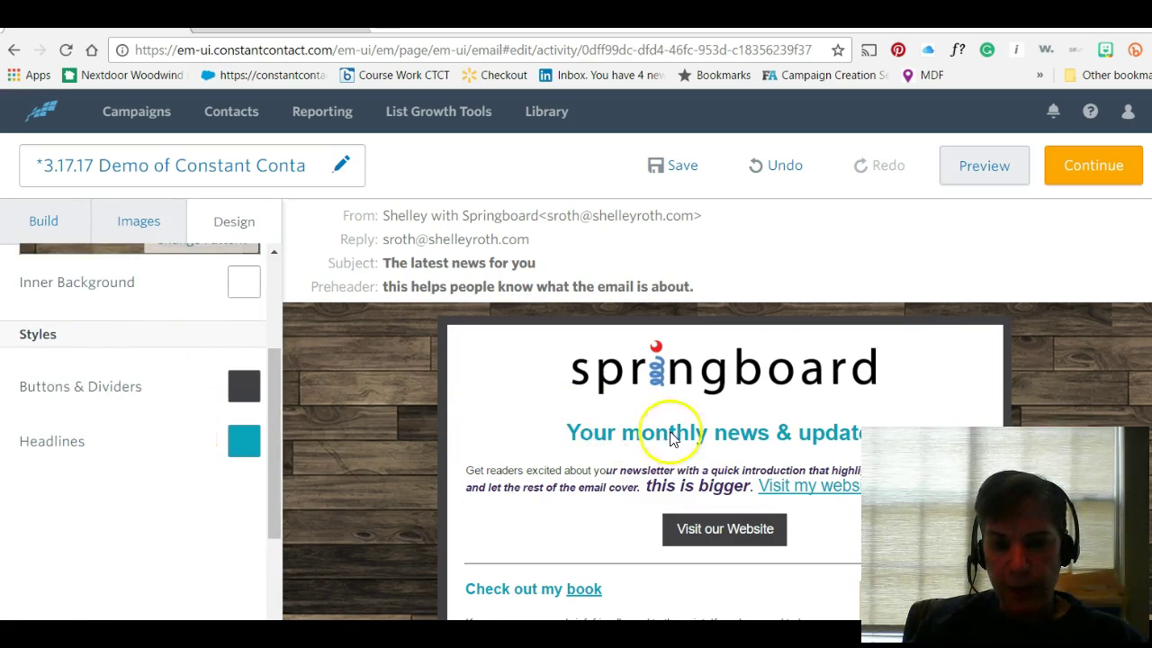
click(241, 443)
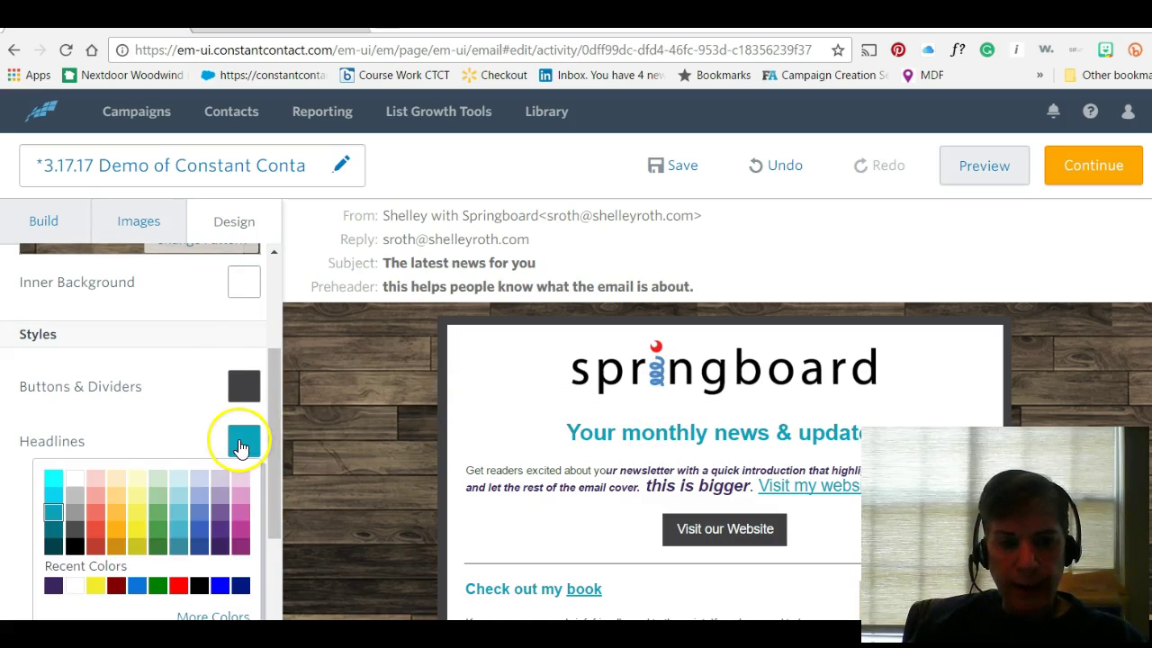
click(241, 535)
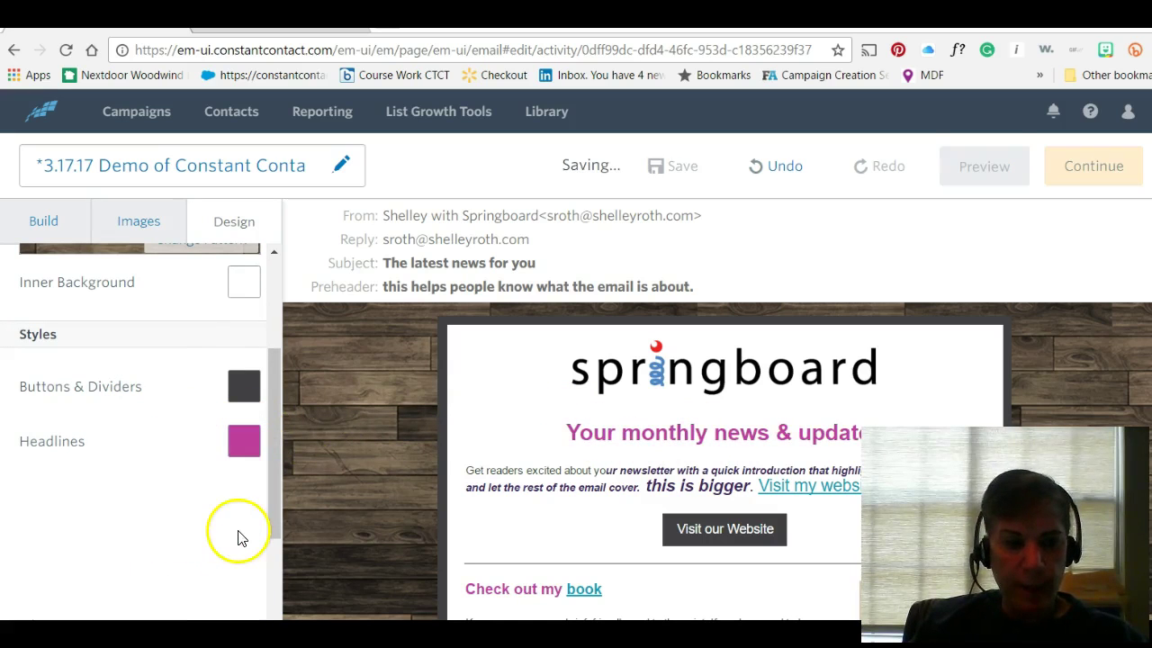
click(247, 447)
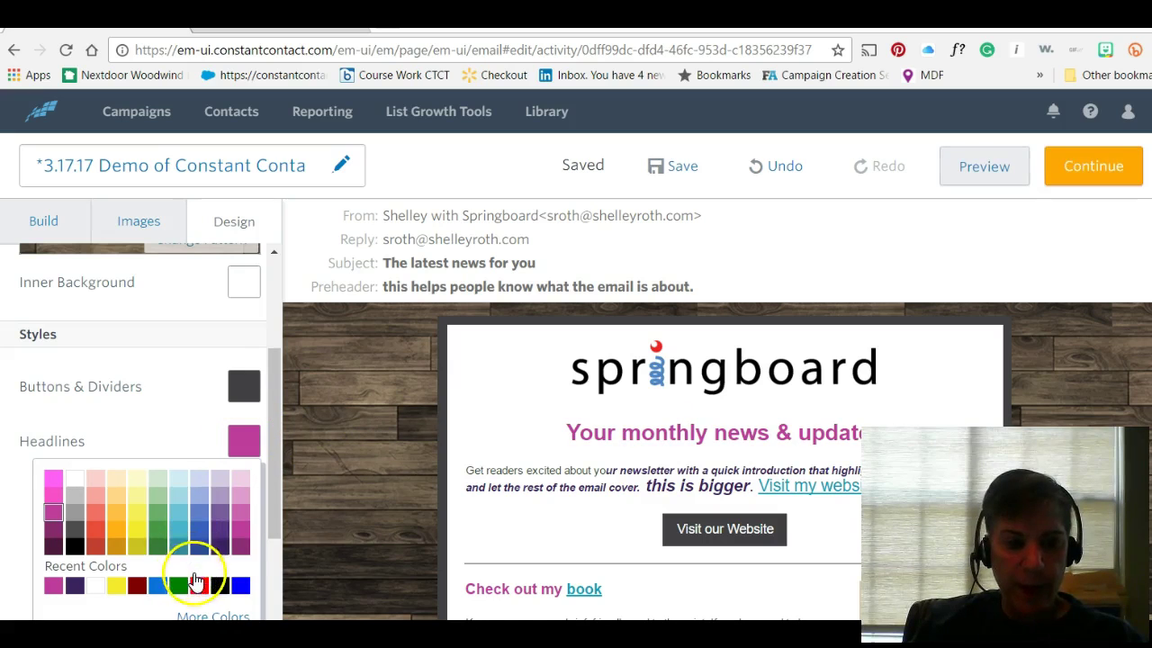
scroll(204, 540, down, 1)
scroll(208, 430, down, 1)
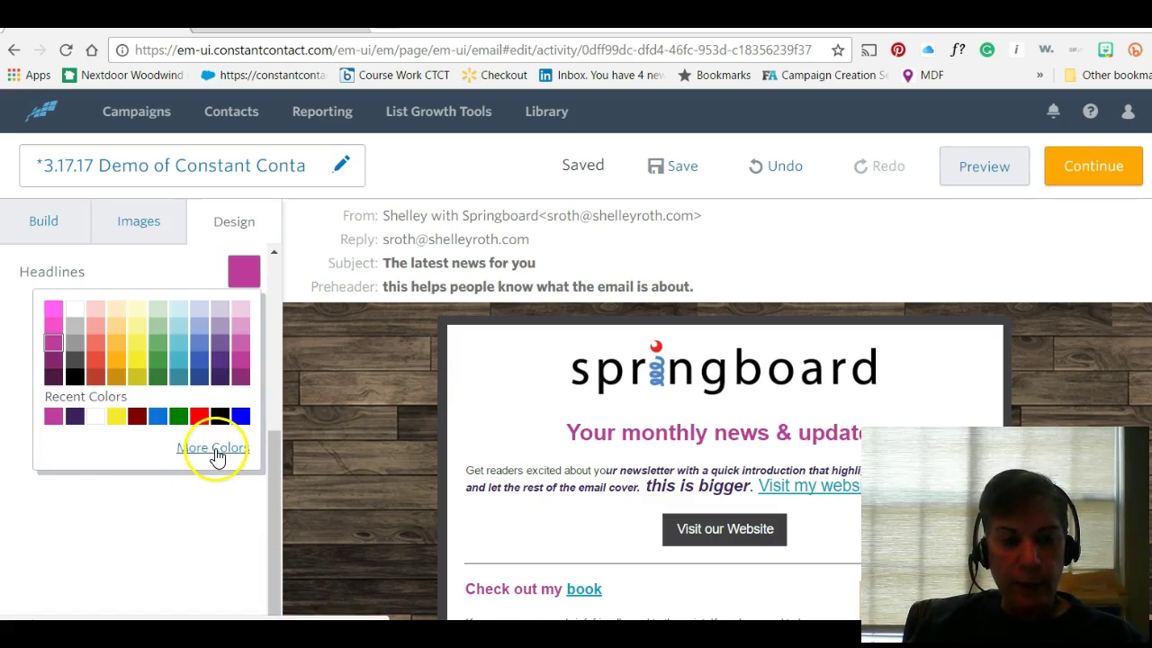
click(213, 447)
drag(170, 487, 101, 498)
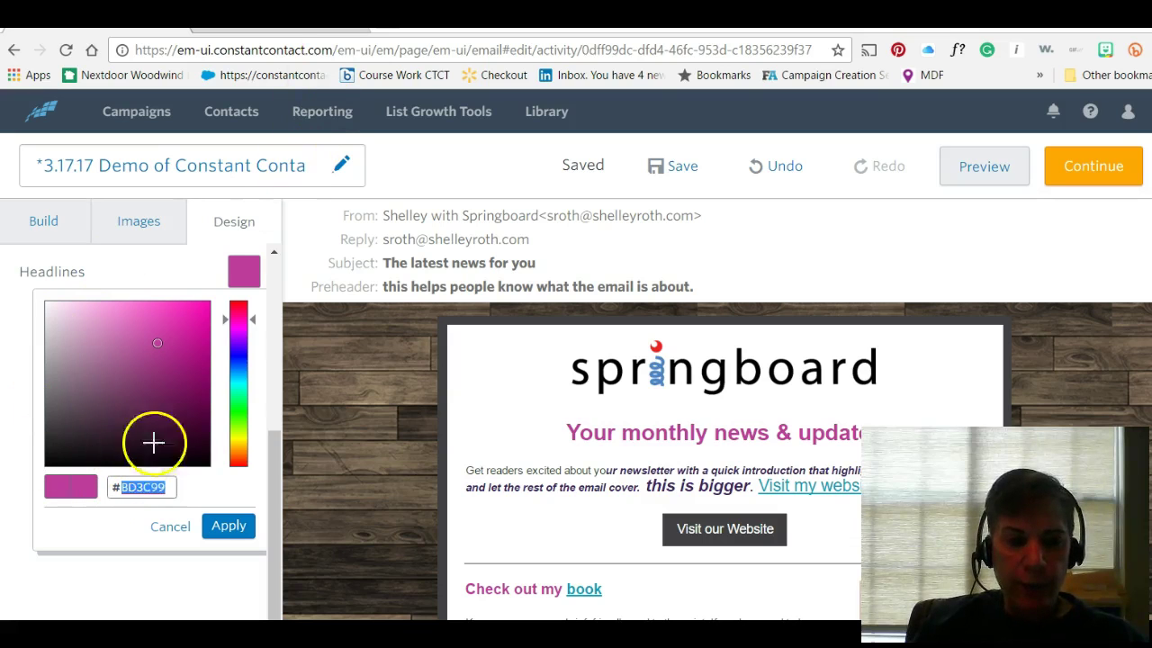
click(175, 527)
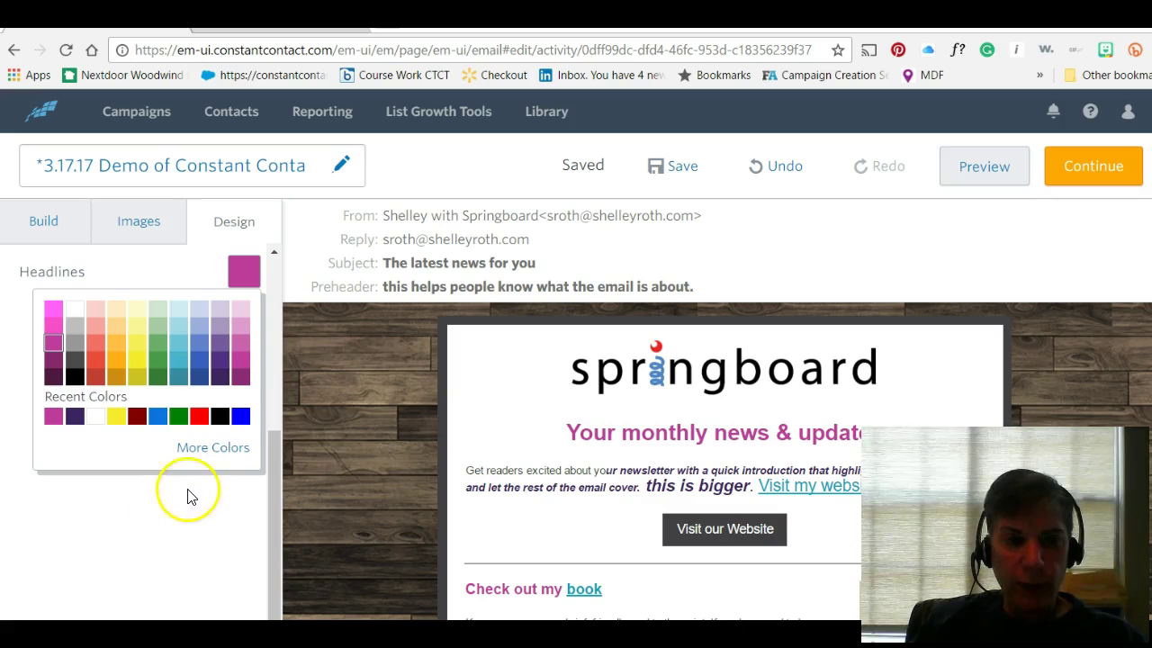
click(188, 497)
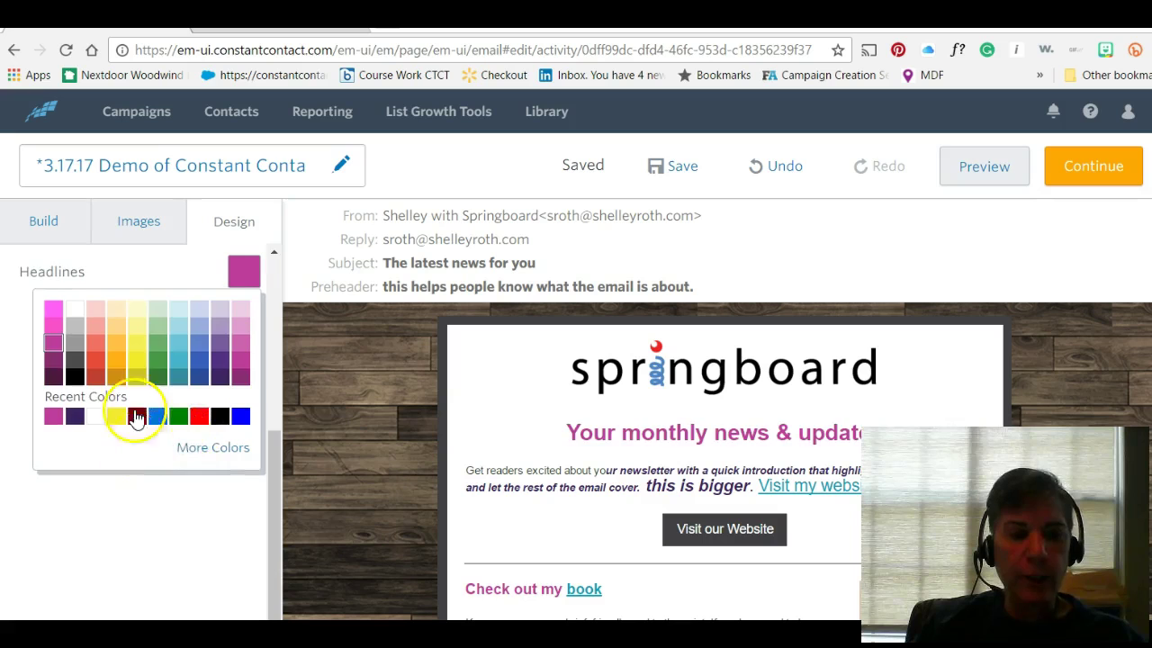
- Make buttons and dividers blue using Recent Colors
scroll(135, 409, up, 2)
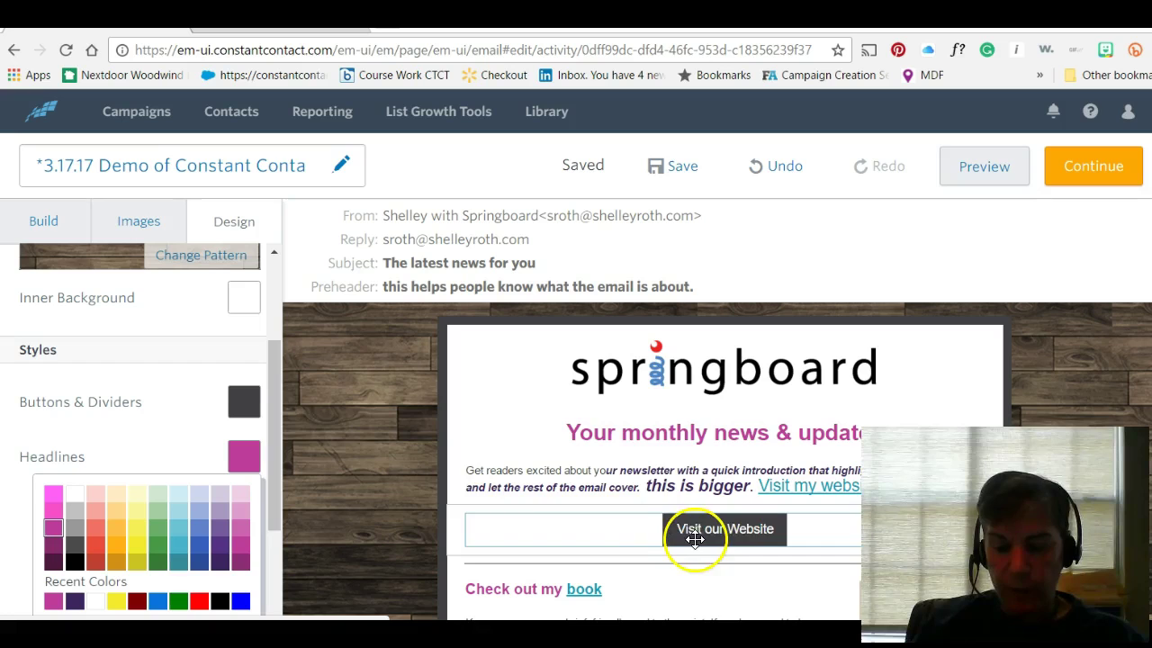
click(241, 405)
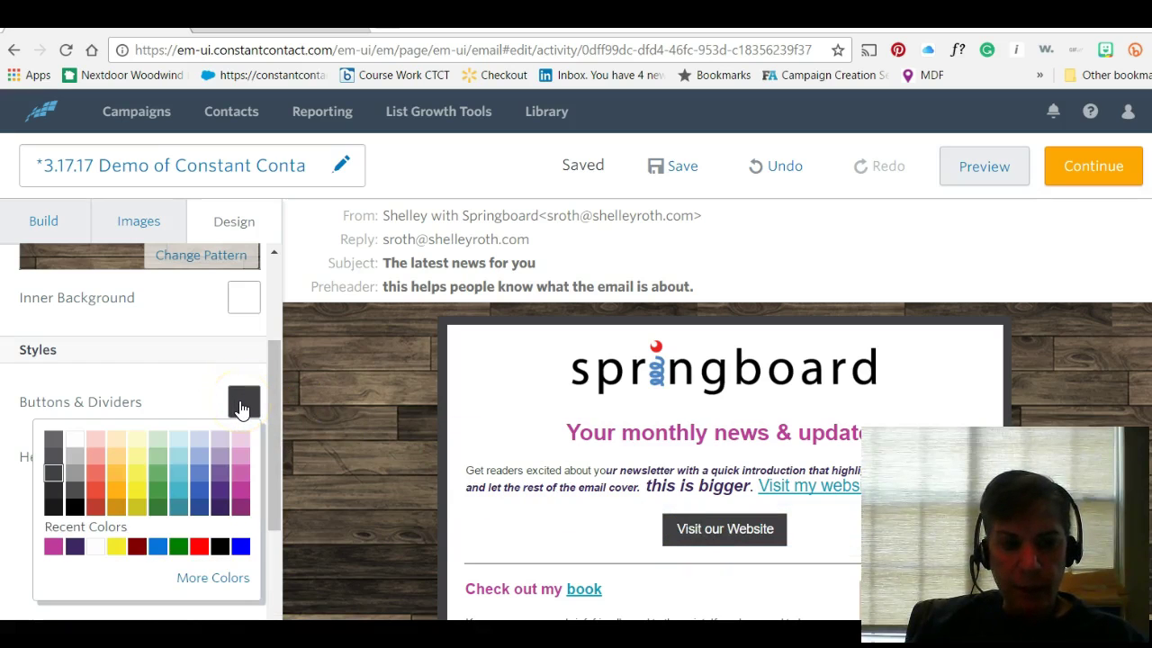
click(240, 546)
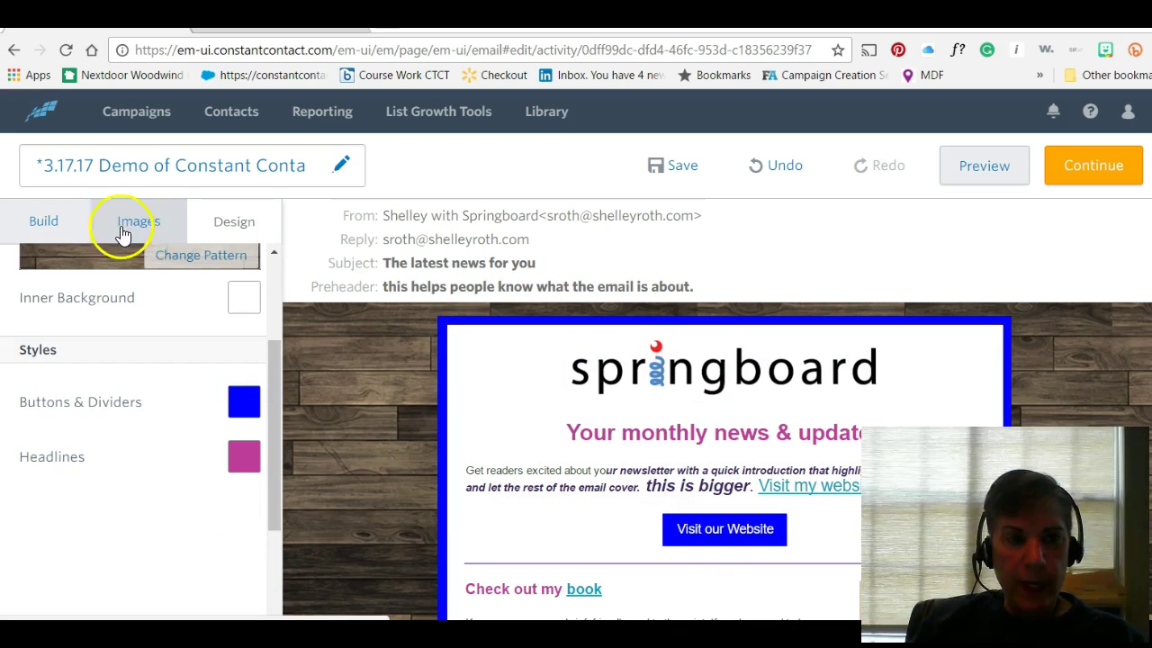
- Drag an image block and two Text blocks into the Service Spotlight section
click(47, 226)
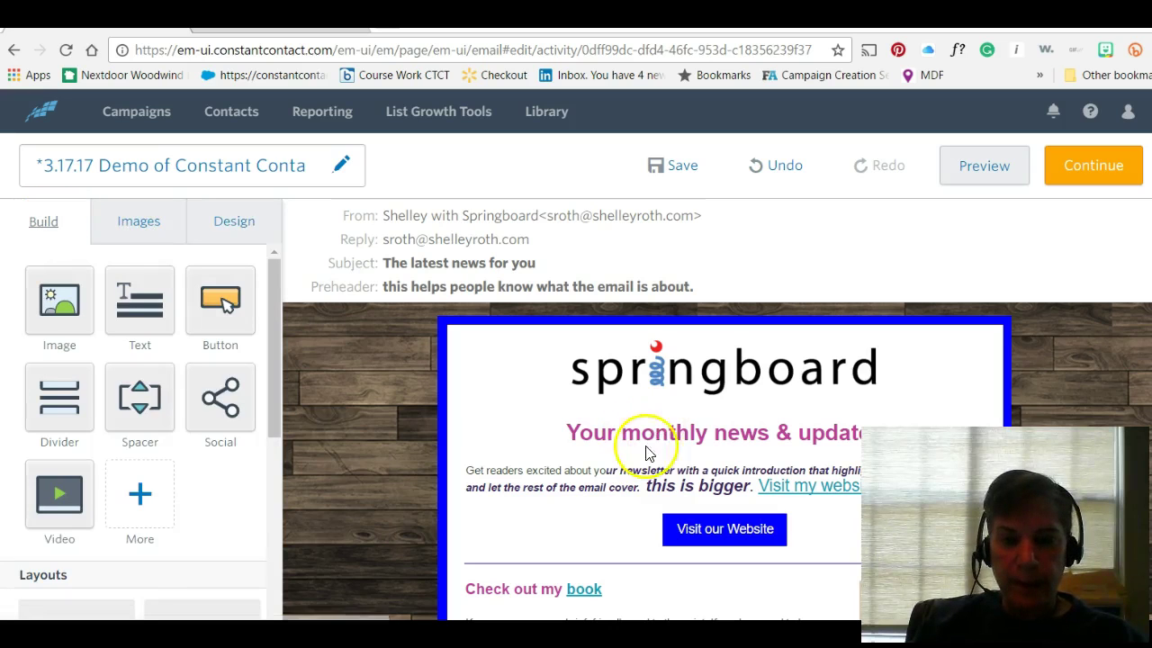
drag(58, 312, 633, 412)
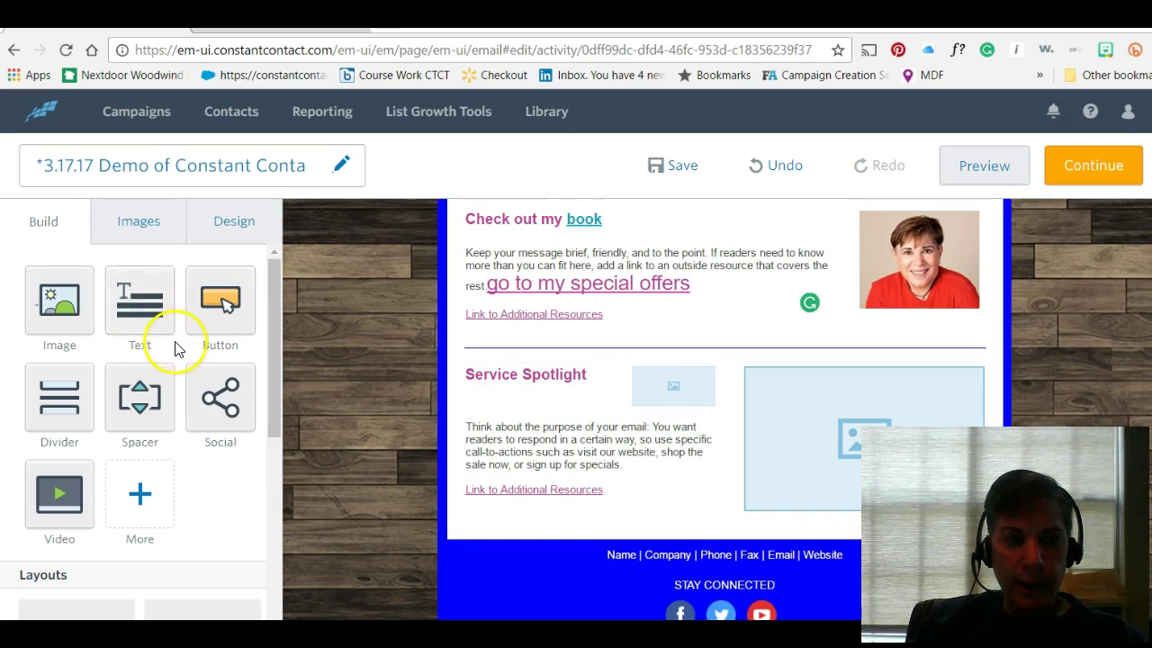
drag(135, 310, 586, 423)
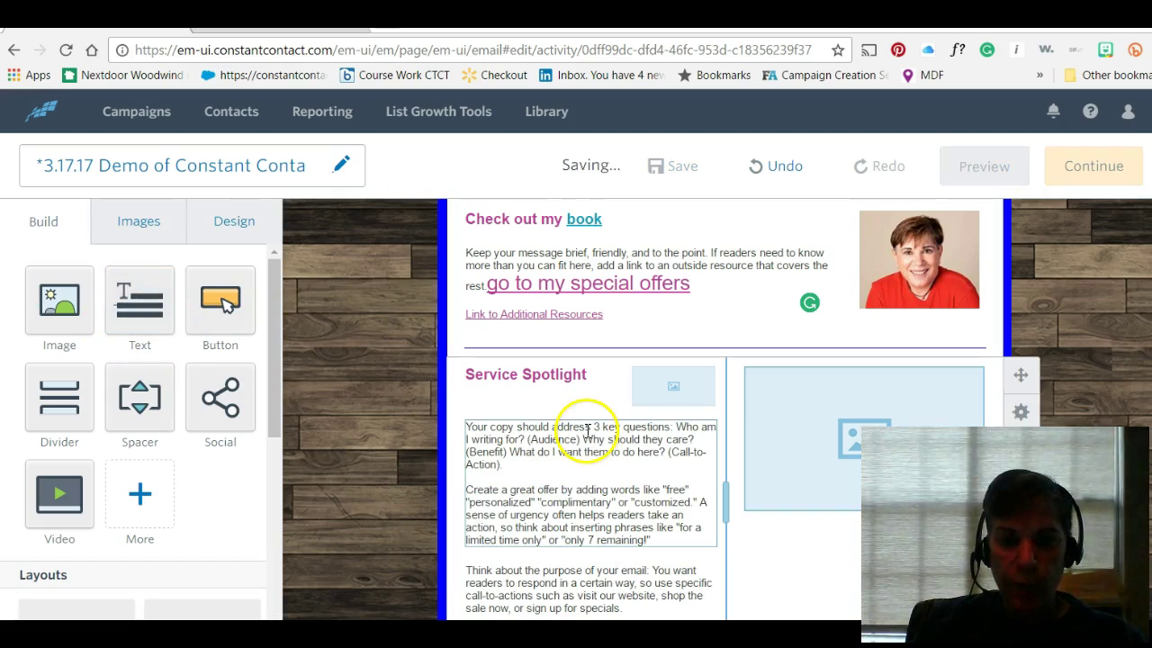
drag(139, 309, 572, 428)
- Delete both added text blocks from Service Spotlight
scroll(585, 540, down, 5)
scroll(588, 514, up, 5)
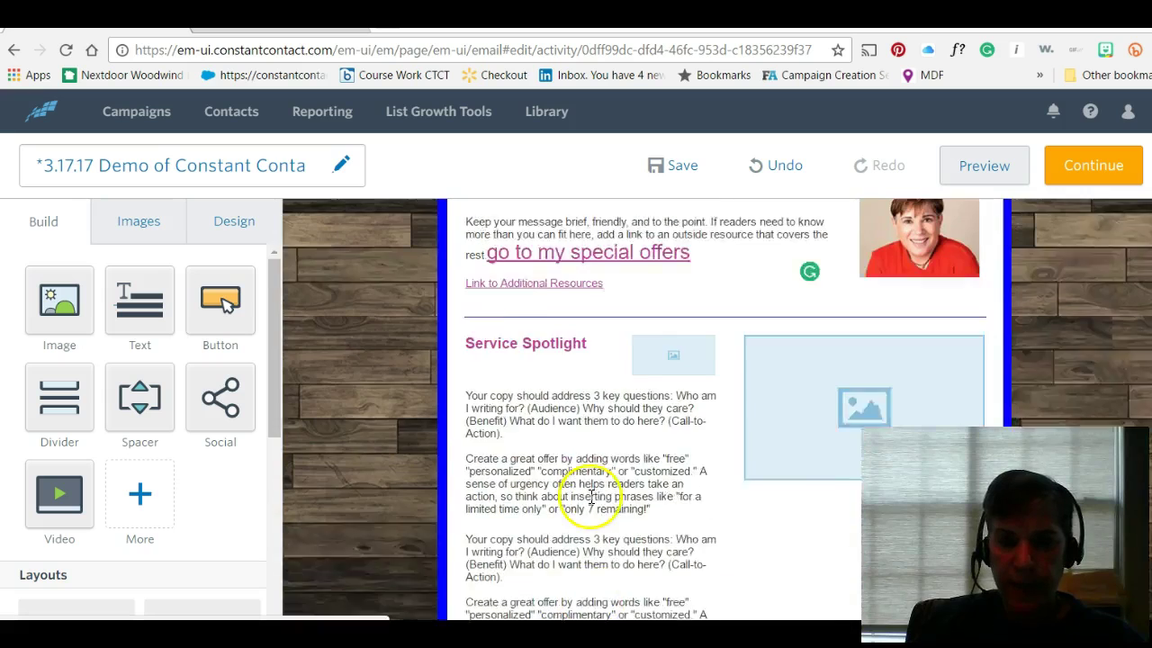
click(695, 439)
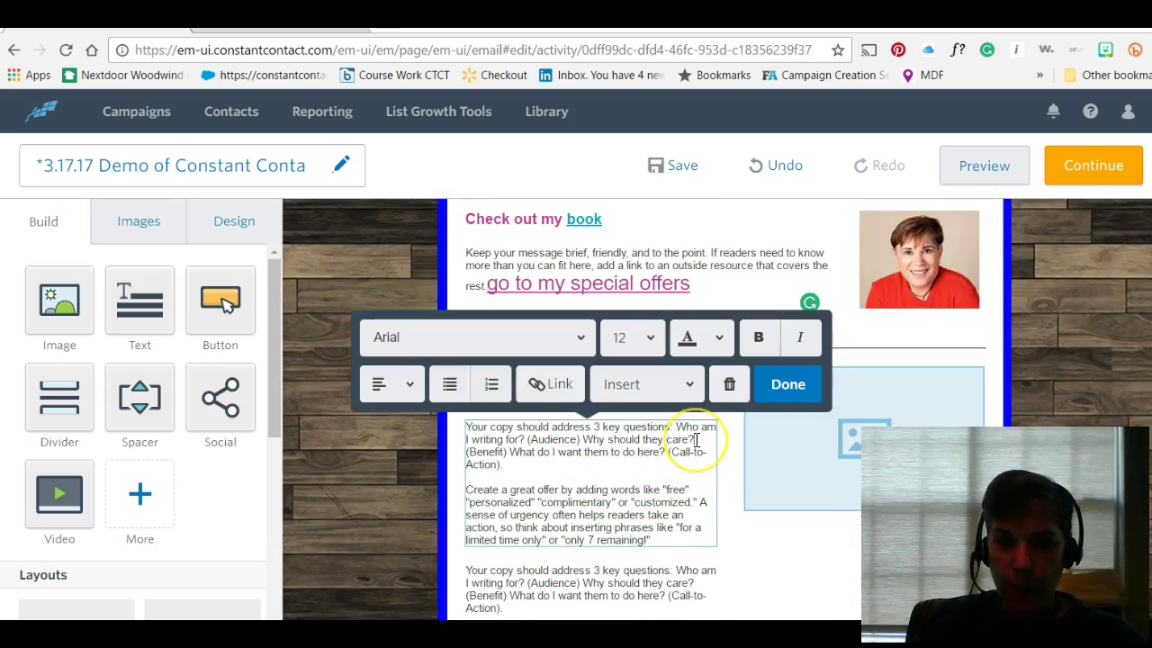
click(729, 384)
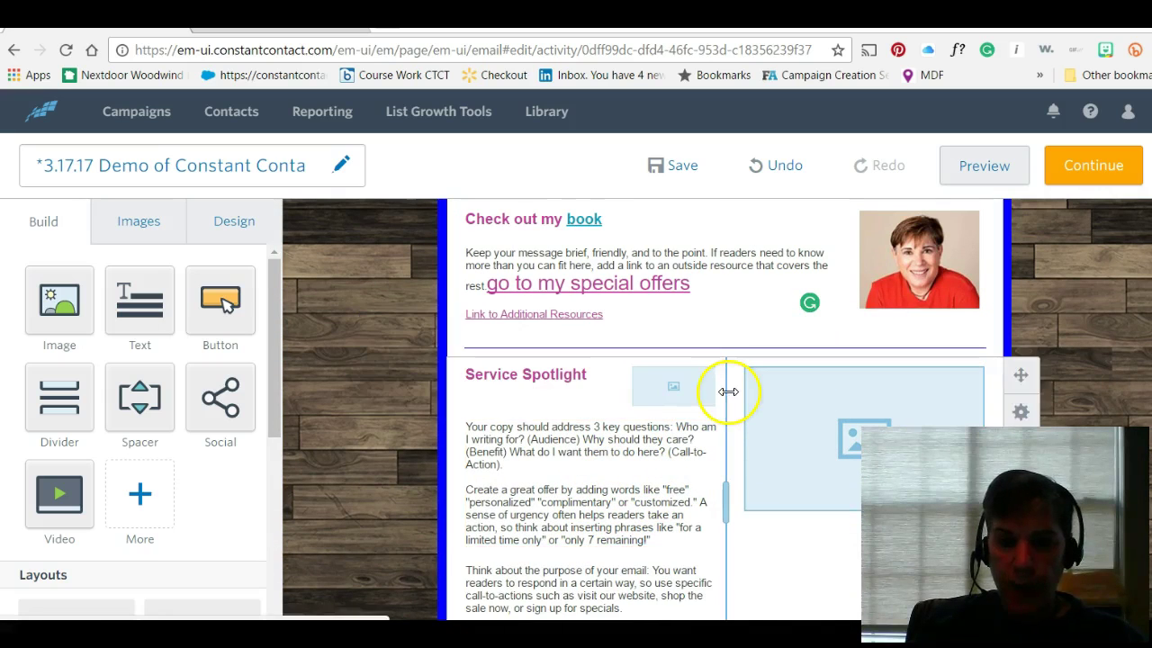
click(688, 478)
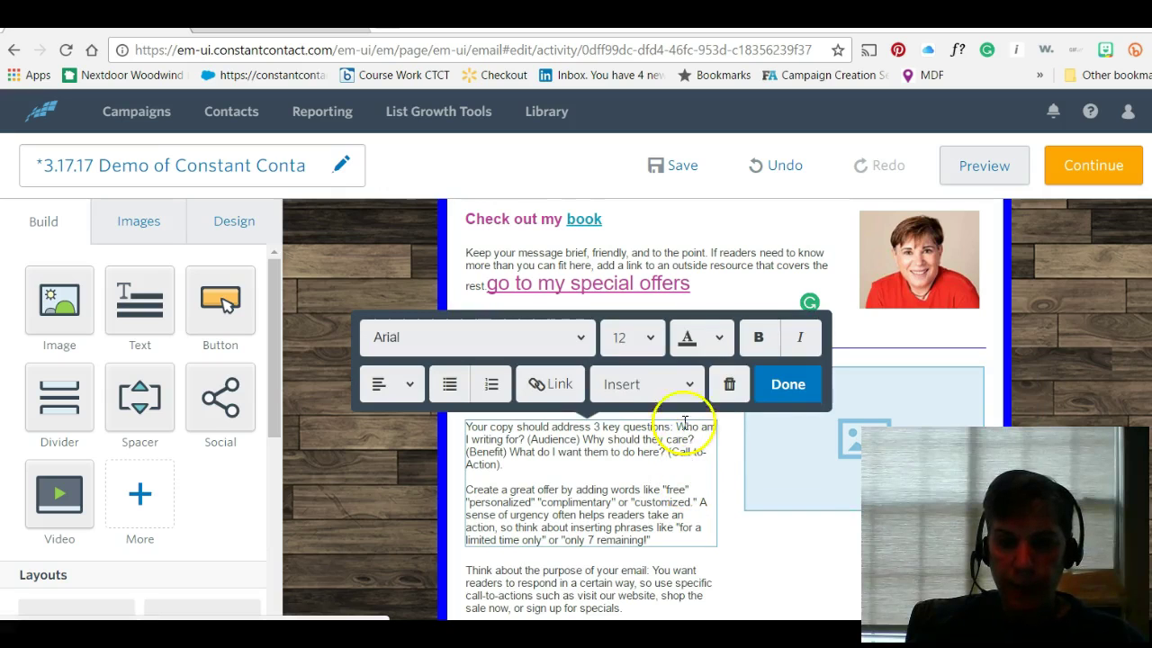
click(729, 384)
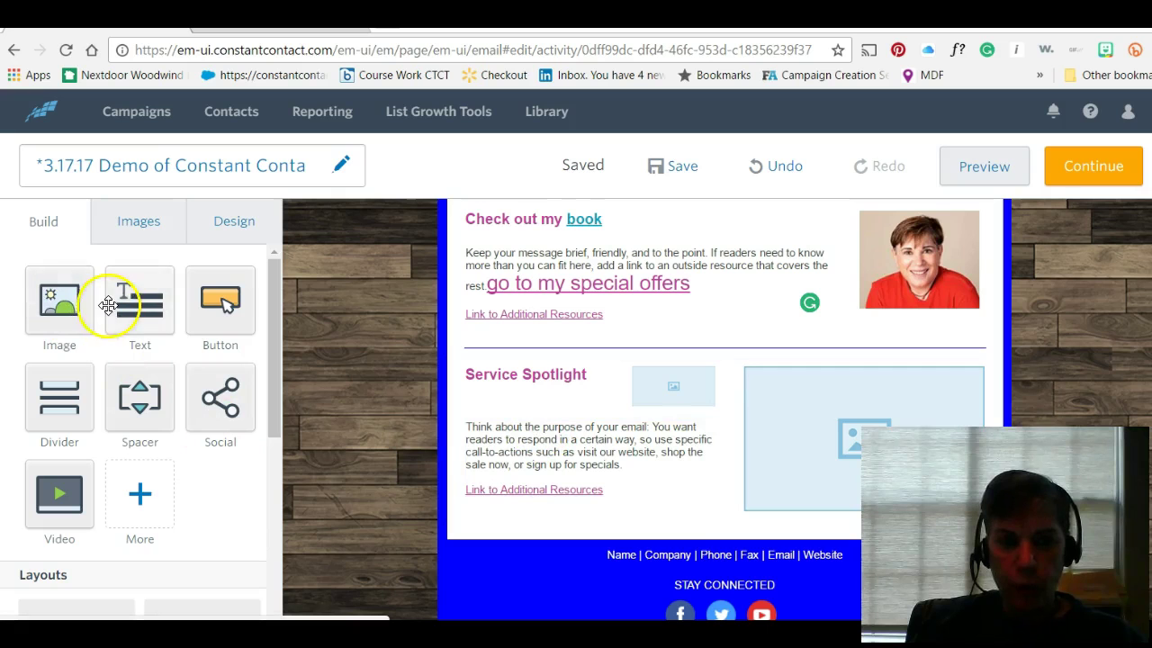
- Place a new Button block below the intro paragraph
scroll(609, 378, up, 4)
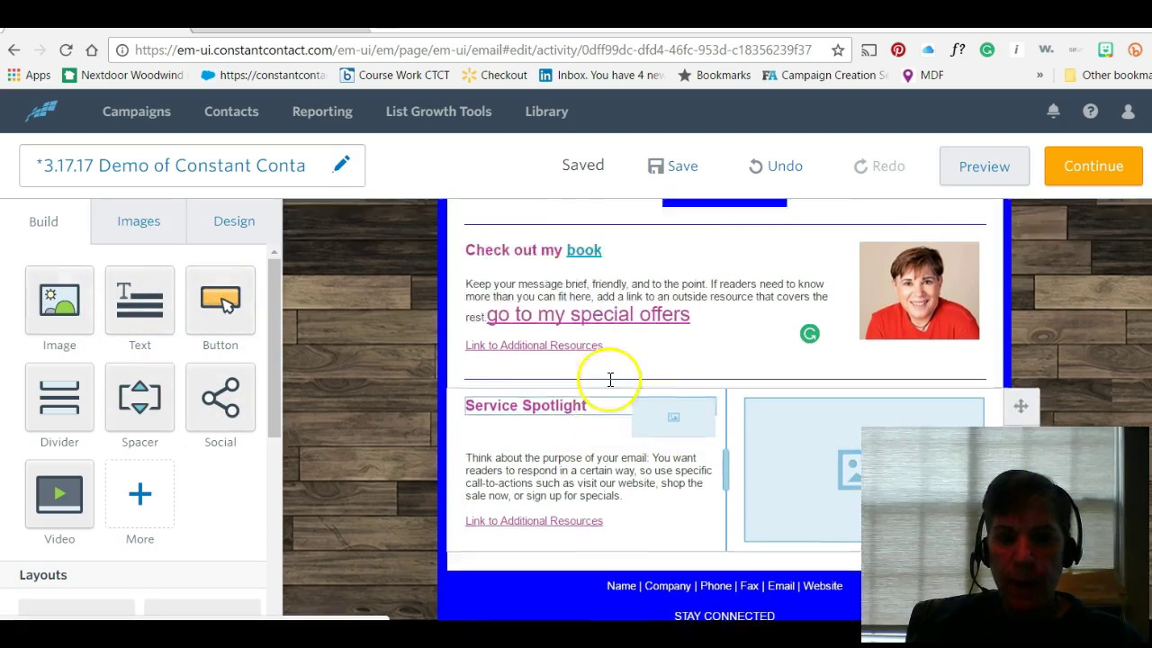
drag(216, 302, 552, 519)
drag(226, 298, 523, 315)
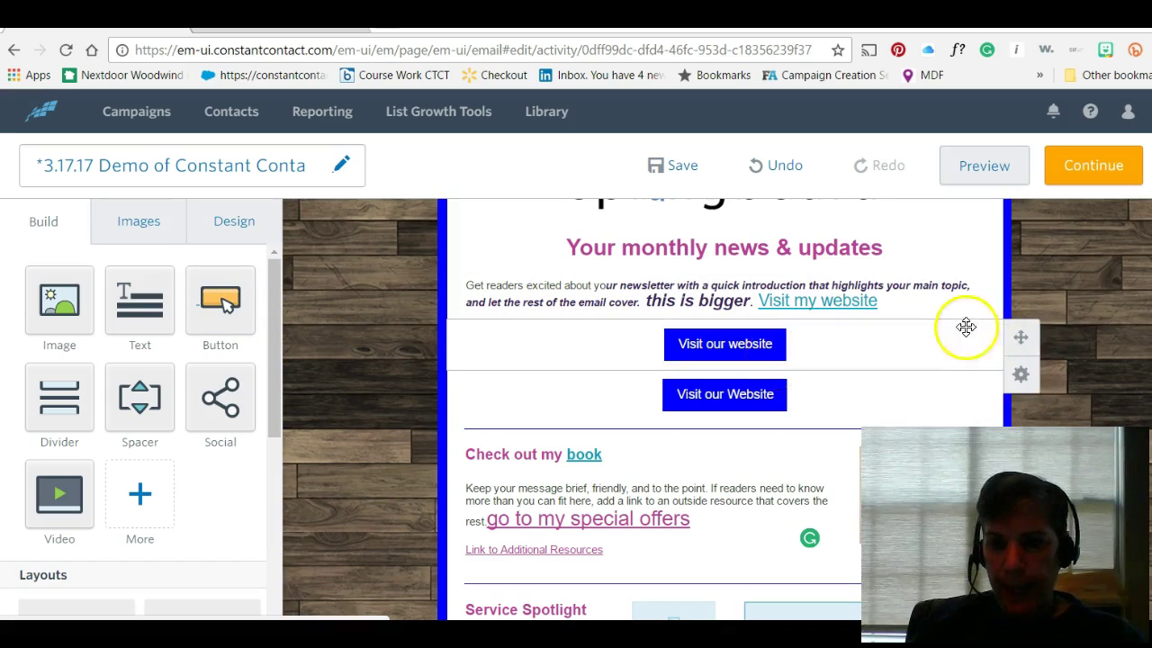
- Remove the extra button and relabel the blue button 'Check this out', keeping its link
mouse_move(1019, 375)
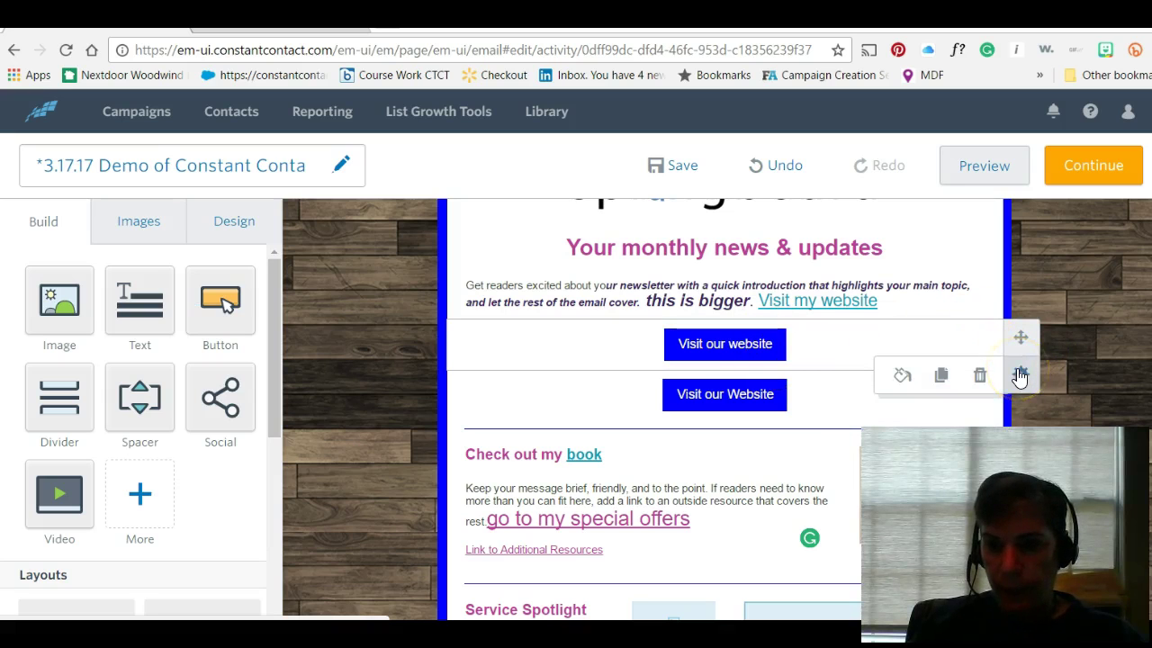
click(980, 376)
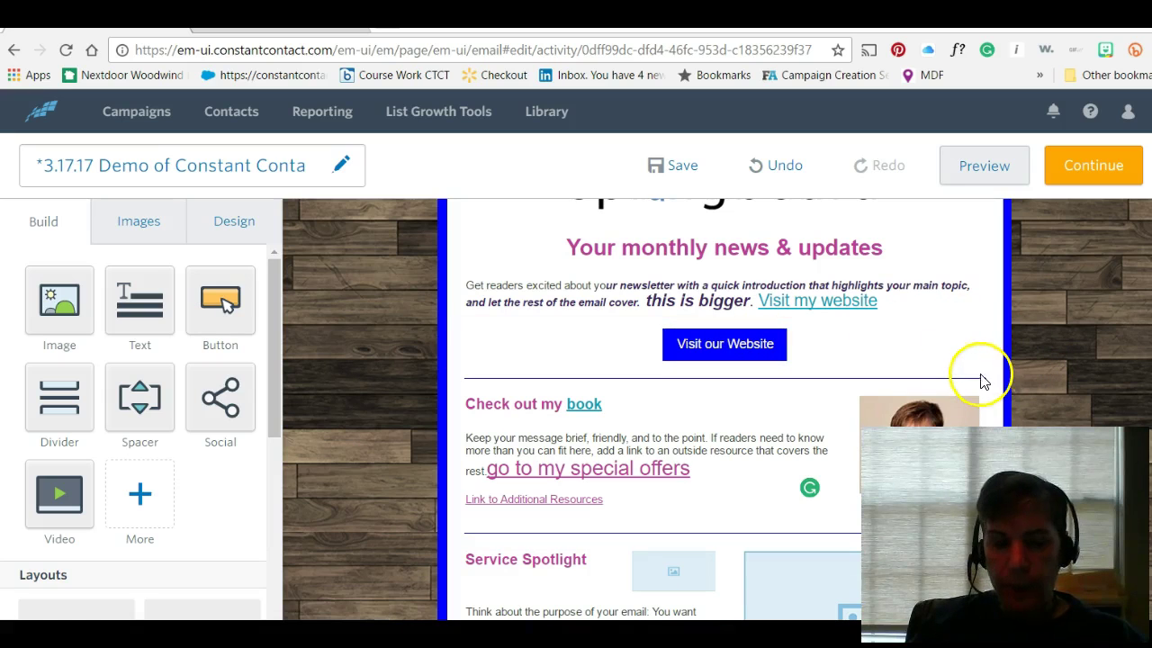
click(720, 345)
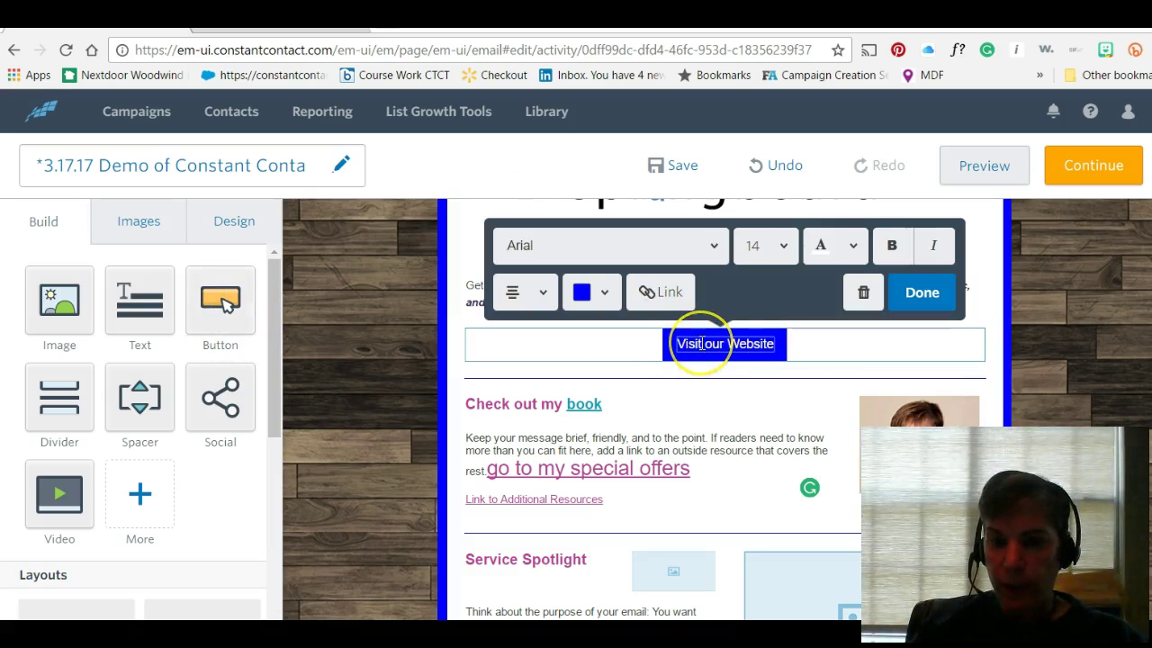
drag(680, 340, 763, 345)
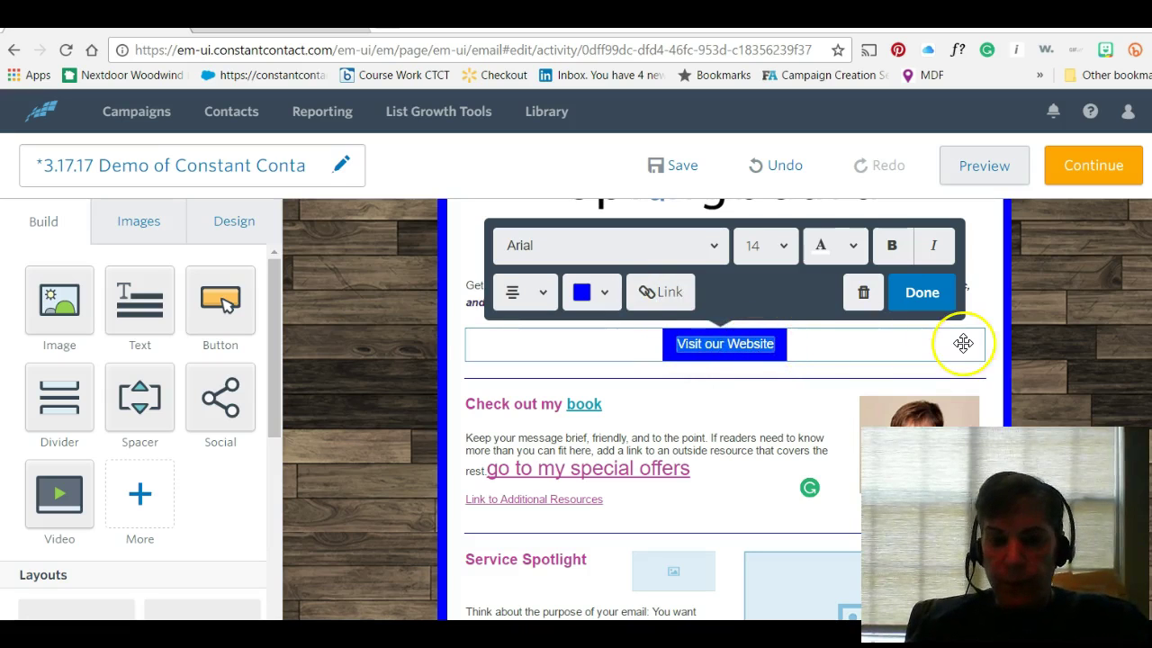
text(Check this out)
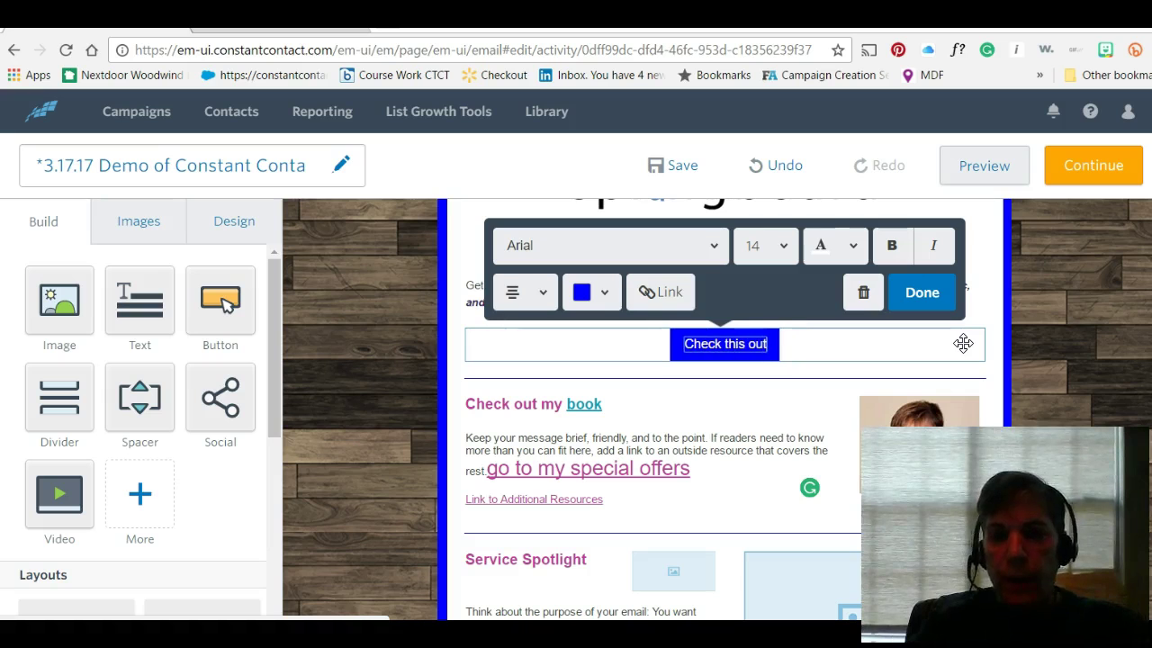
click(664, 291)
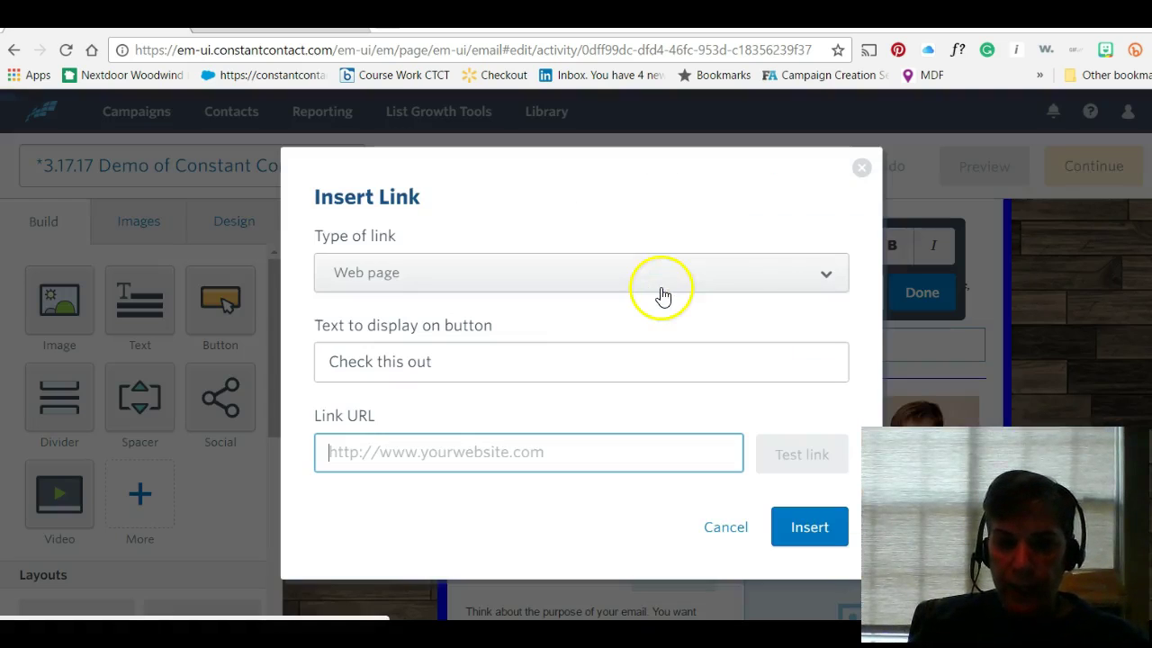
click(725, 528)
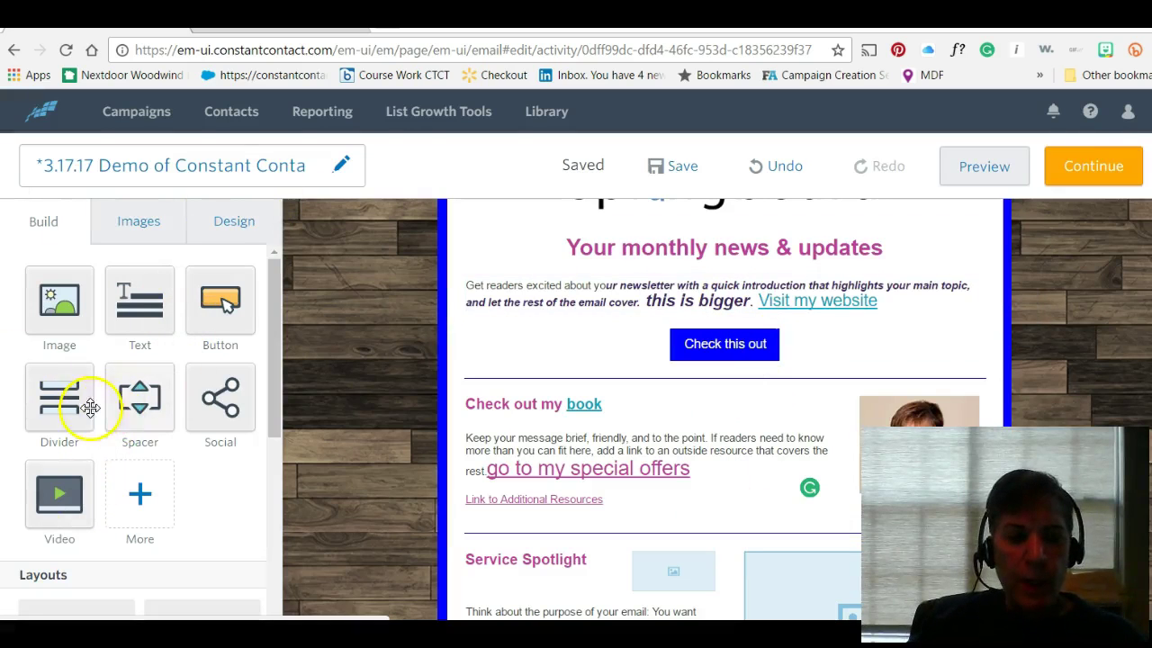
- Add Divider blocks beside the Check this out button and under Check out my book
drag(51, 390, 558, 367)
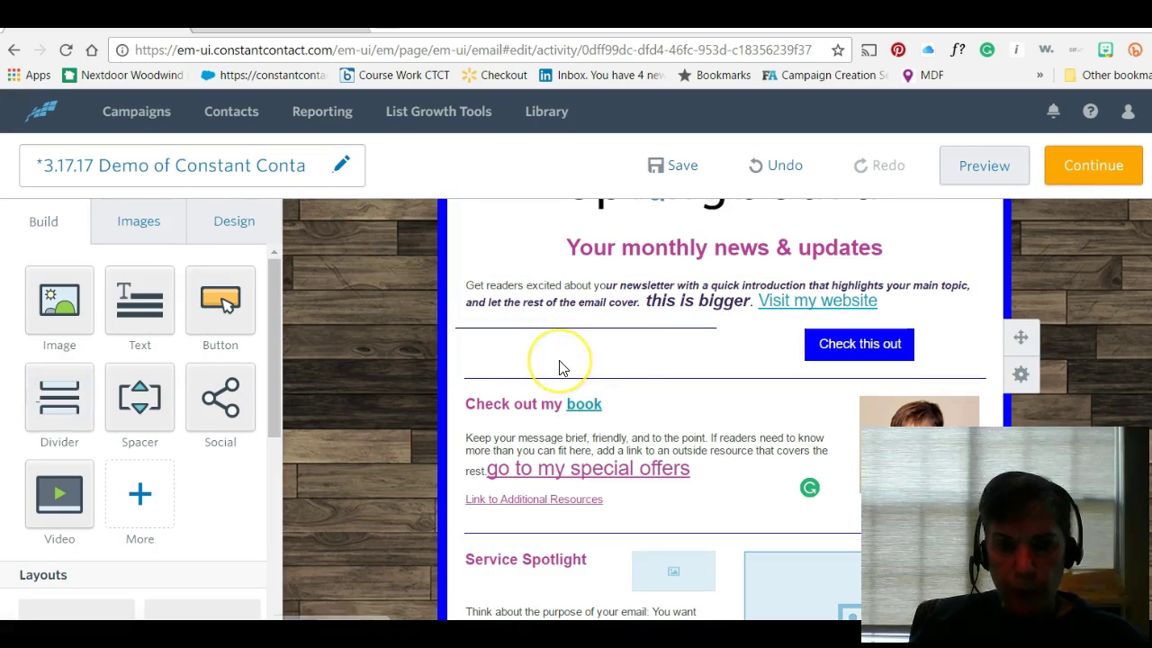
drag(32, 421, 564, 415)
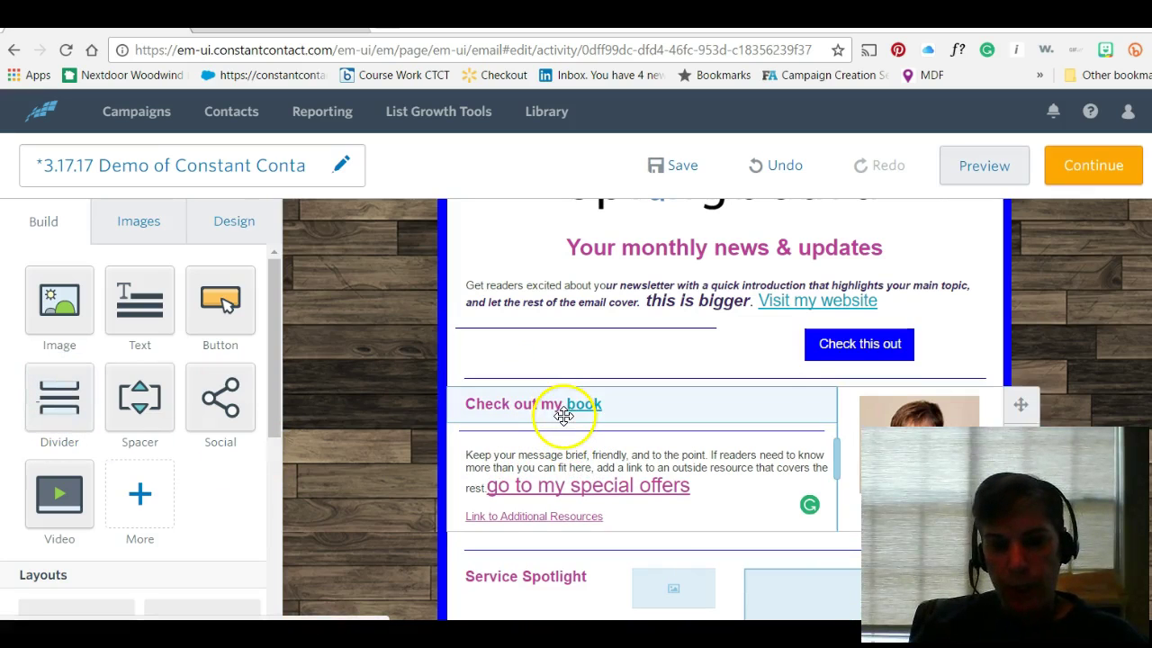
drag(59, 396, 520, 430)
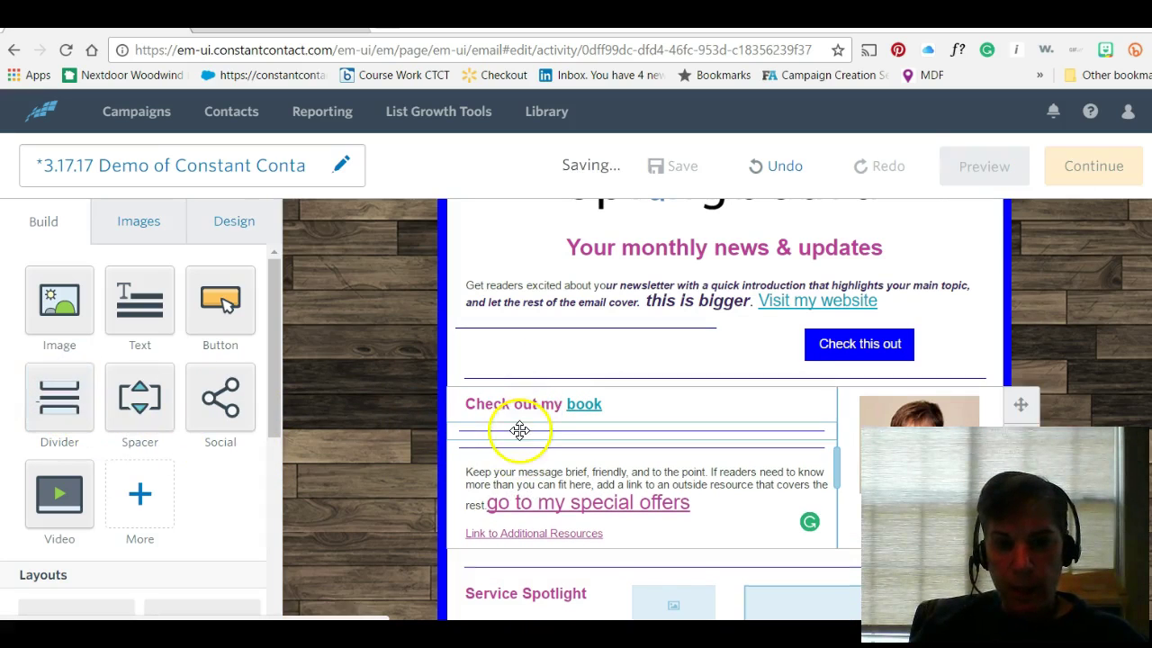
- Give the book divider bottom padding 70 and width 42
click(719, 422)
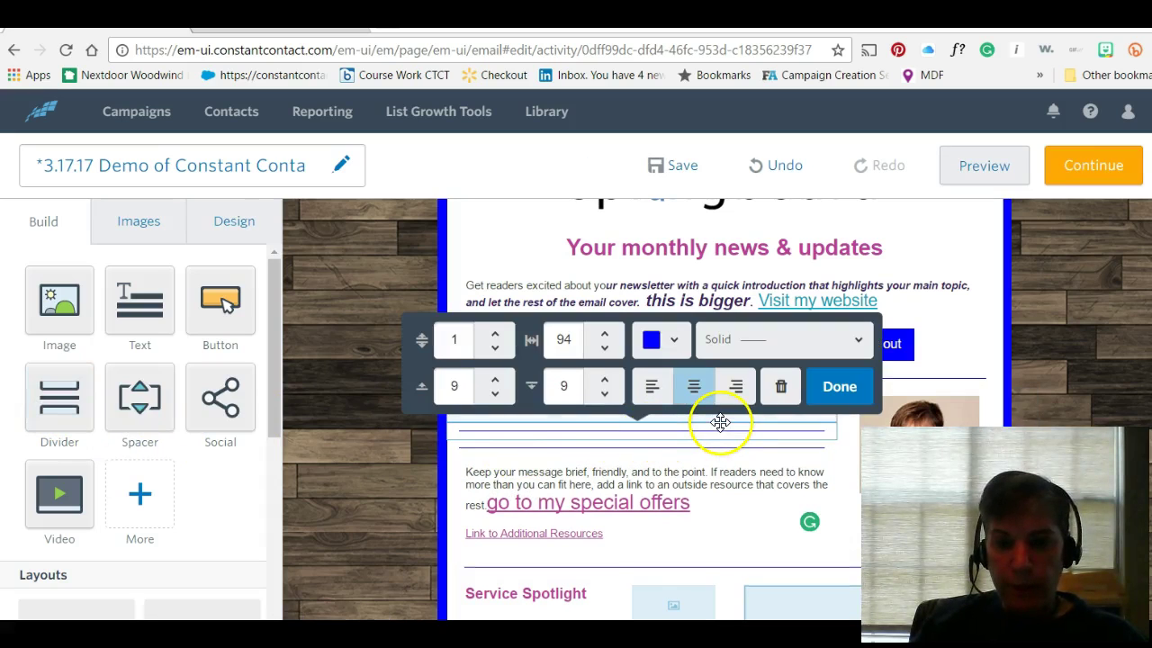
click(605, 393)
click(605, 379)
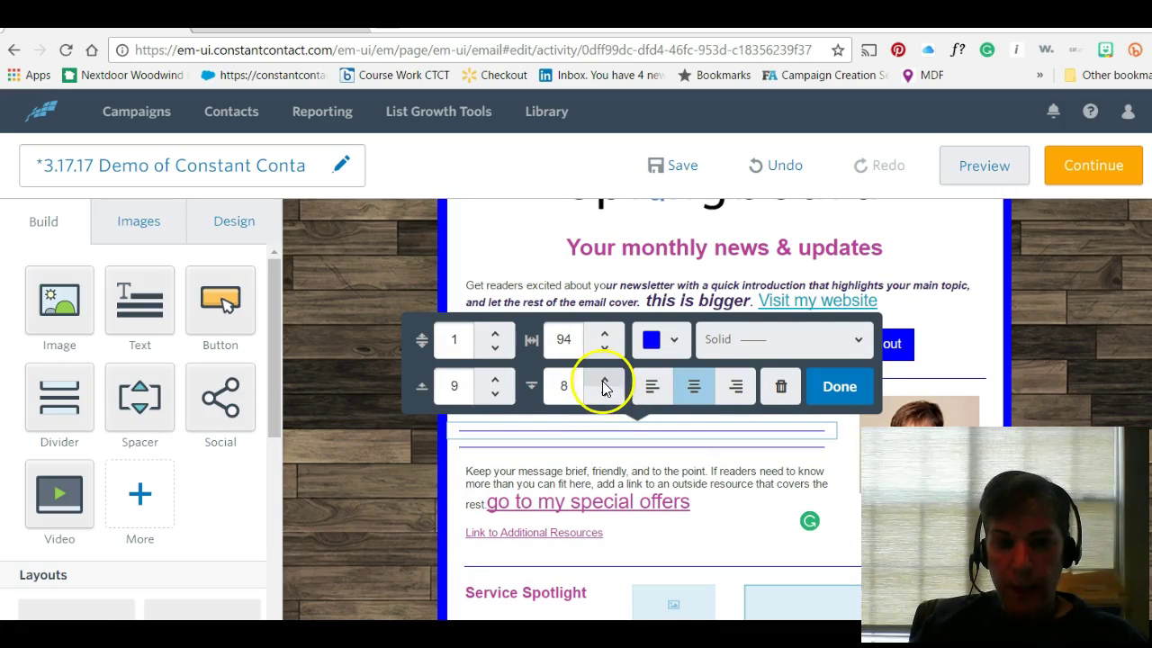
drag(602, 380, 602, 380)
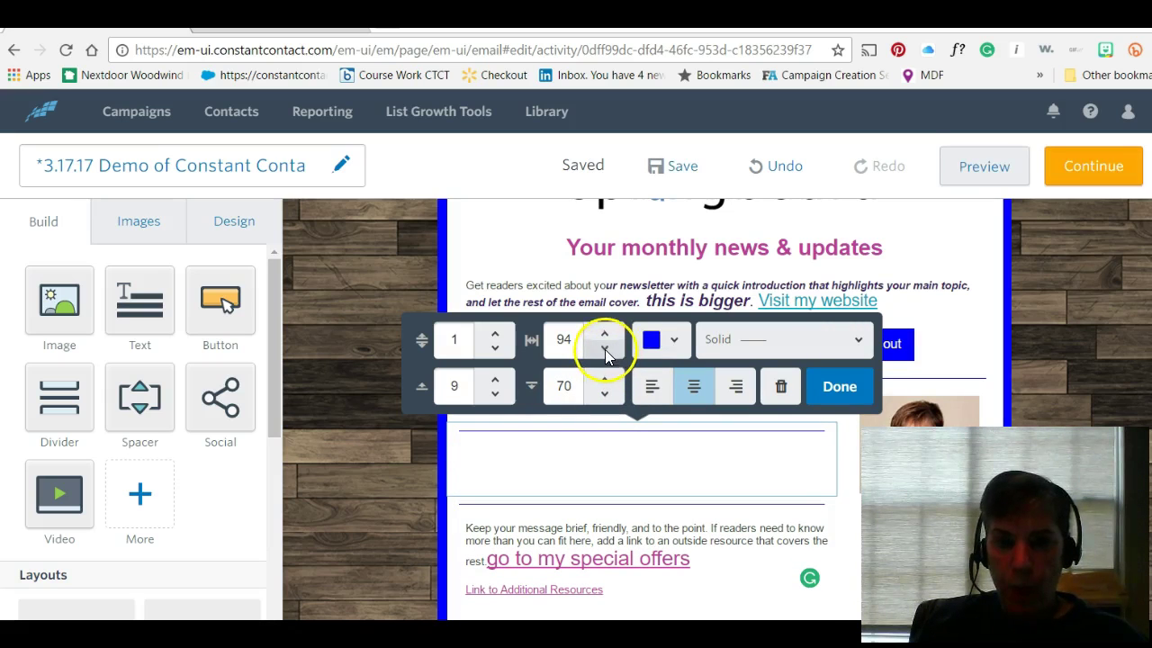
drag(605, 355, 603, 353)
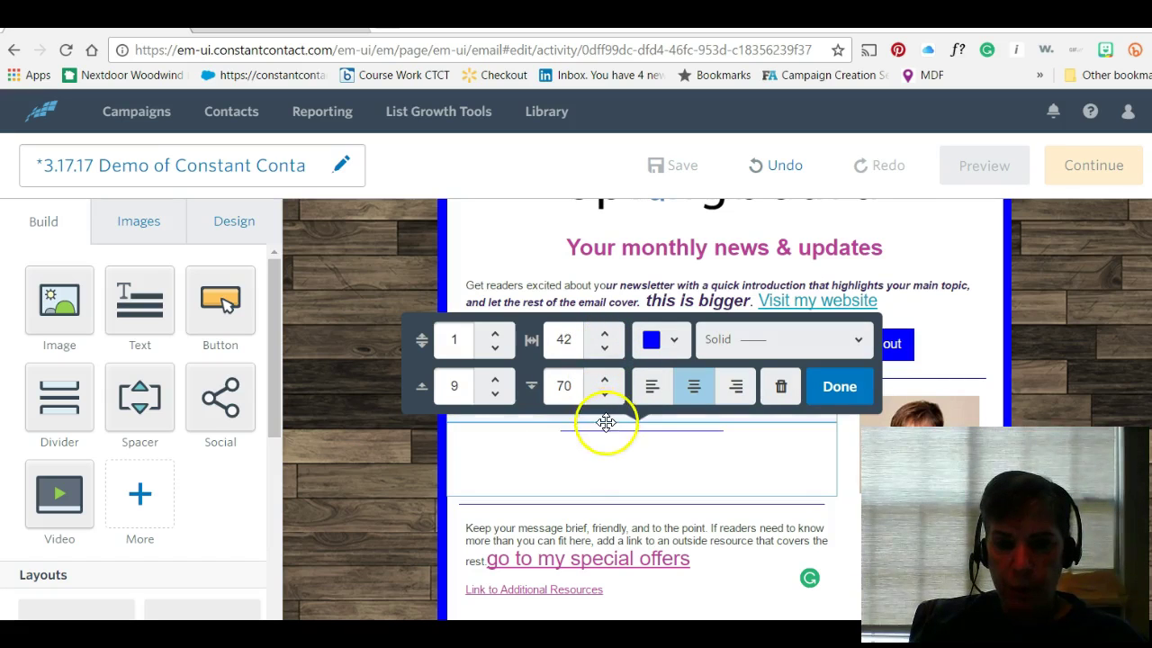
click(826, 388)
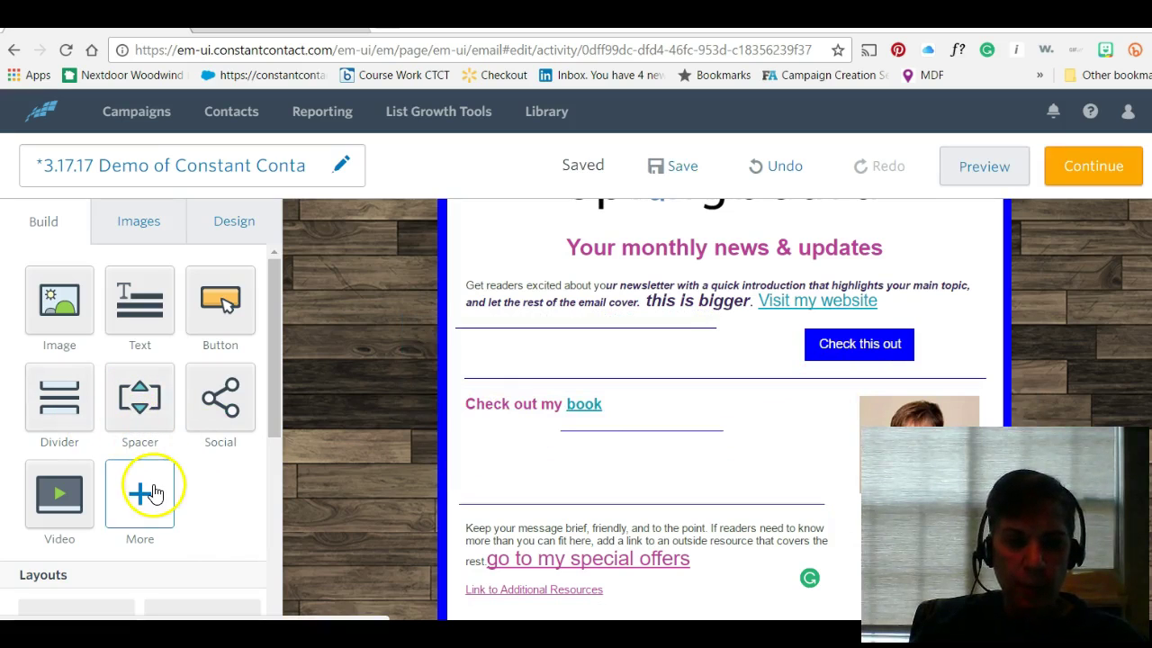
- Add trial Social blocks near the button row, then delete them again
drag(216, 400, 654, 397)
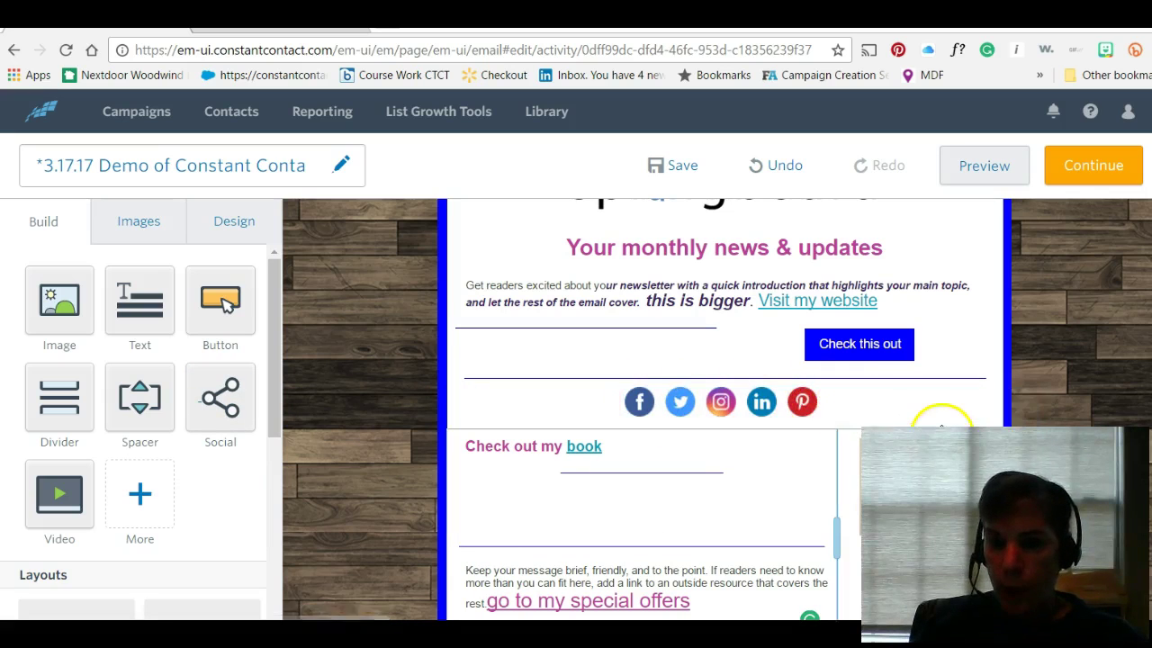
click(829, 408)
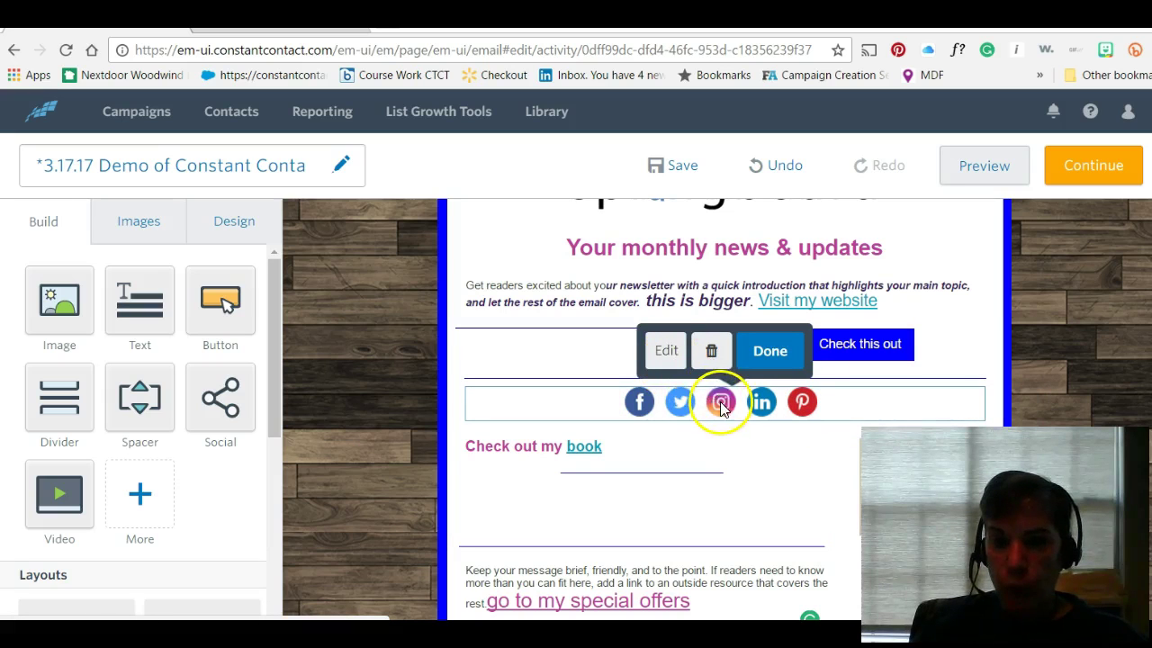
click(710, 351)
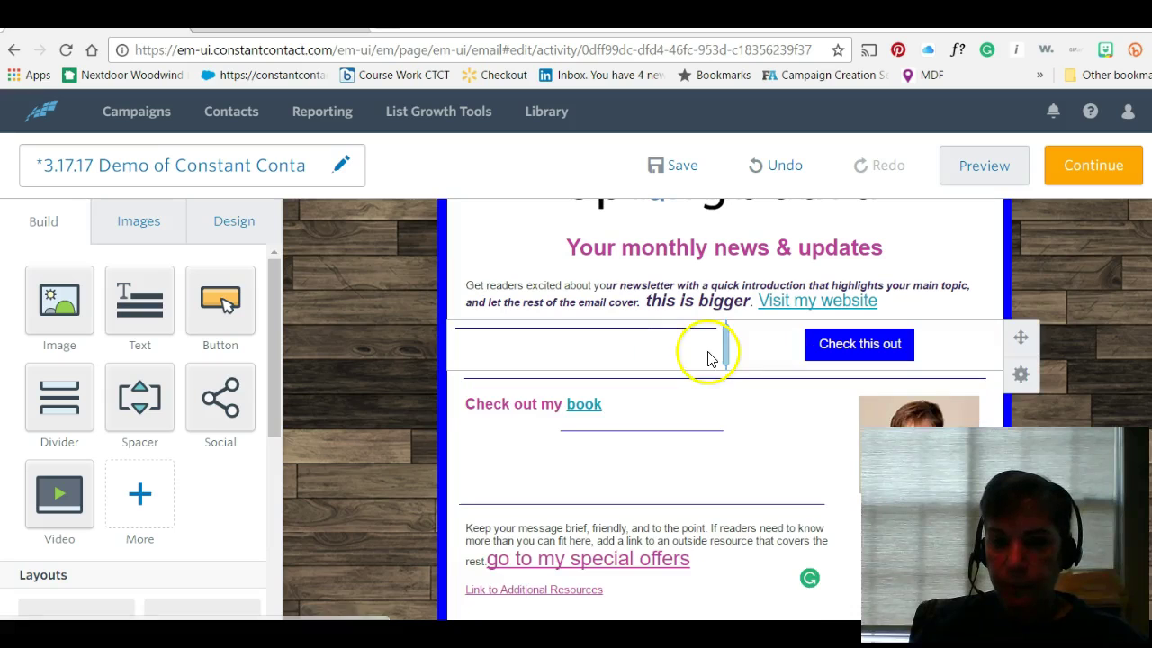
drag(216, 405, 694, 396)
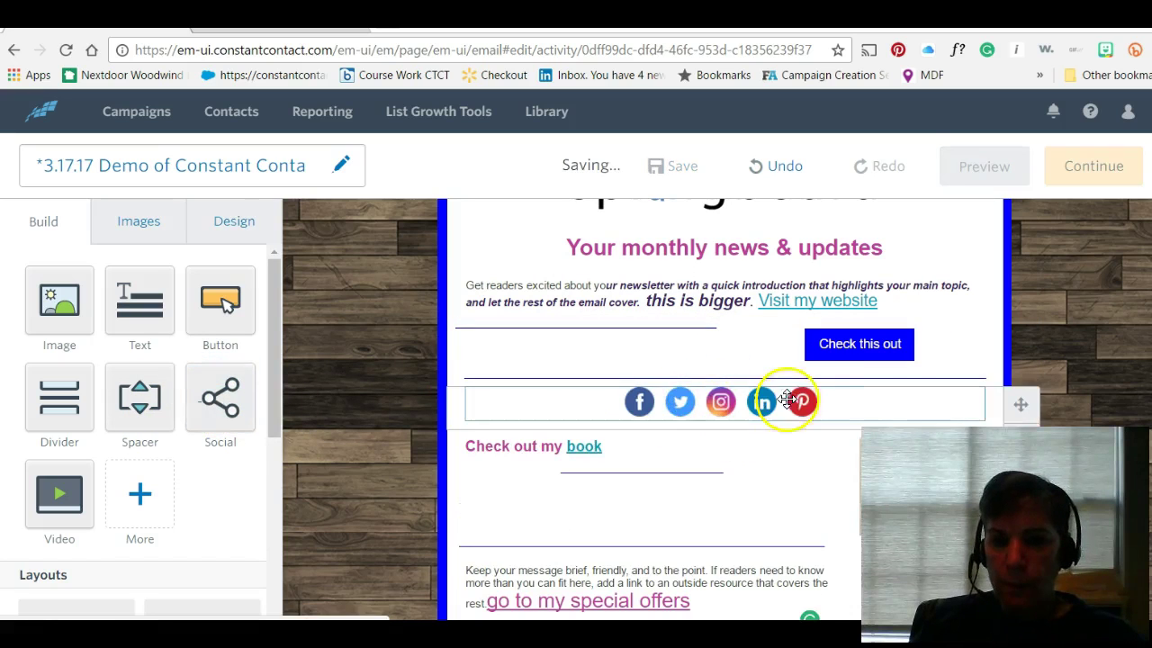
click(640, 401)
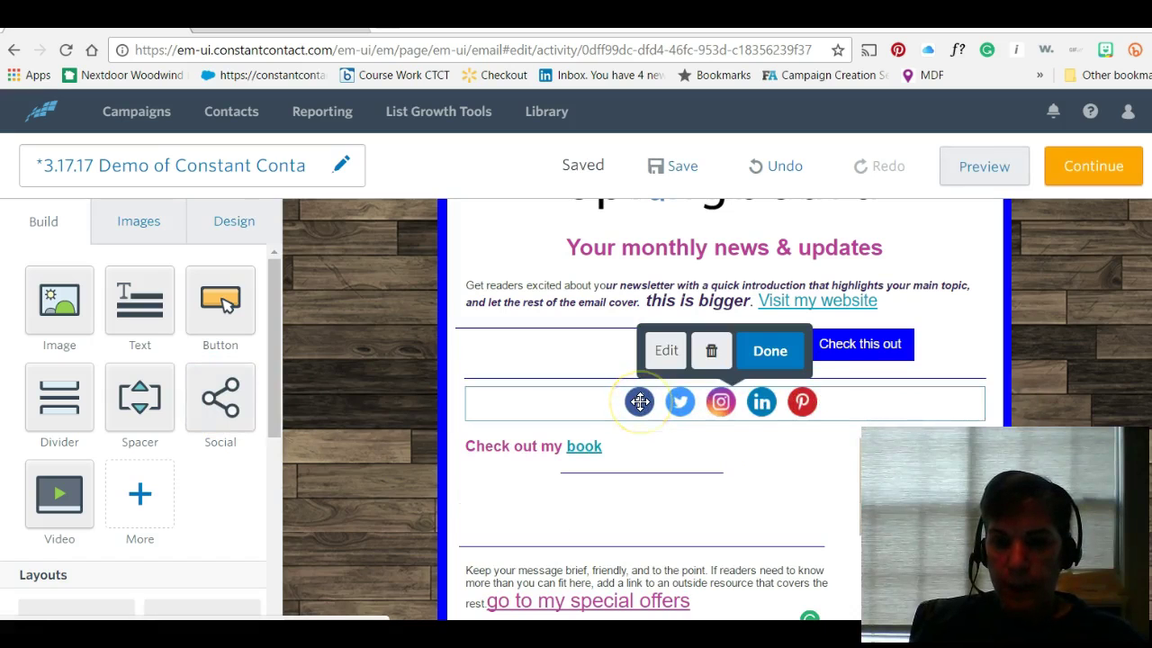
click(714, 356)
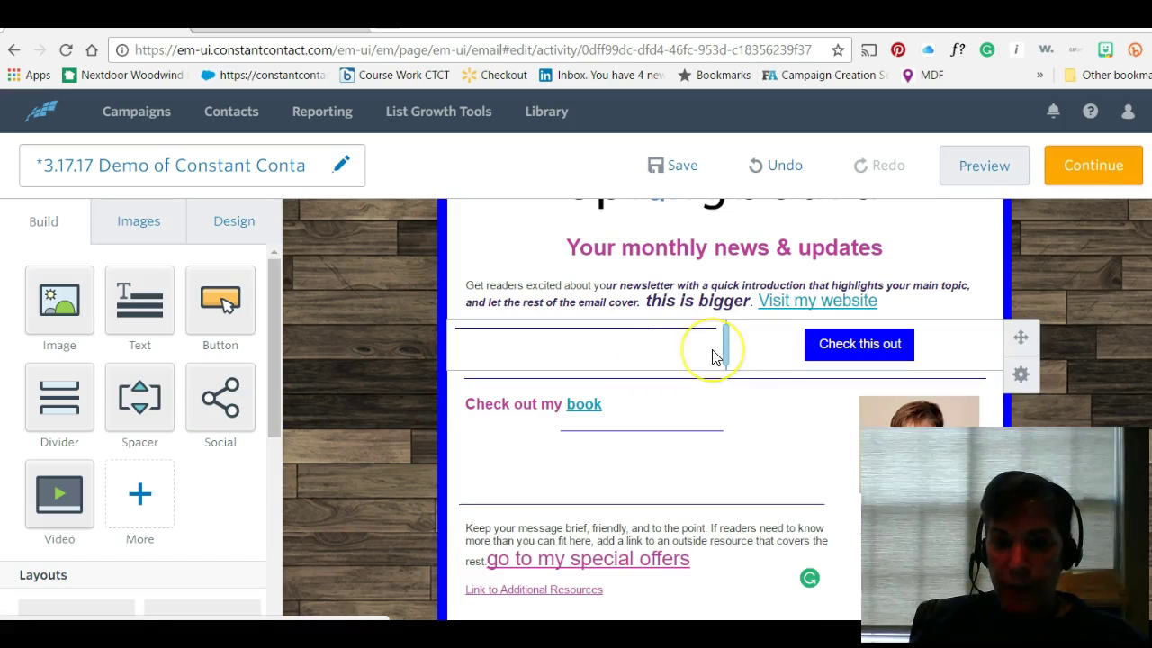
click(724, 370)
- Place a Social block above Check out my book showing only Facebook, Twitter and LinkedIn
drag(237, 409, 650, 396)
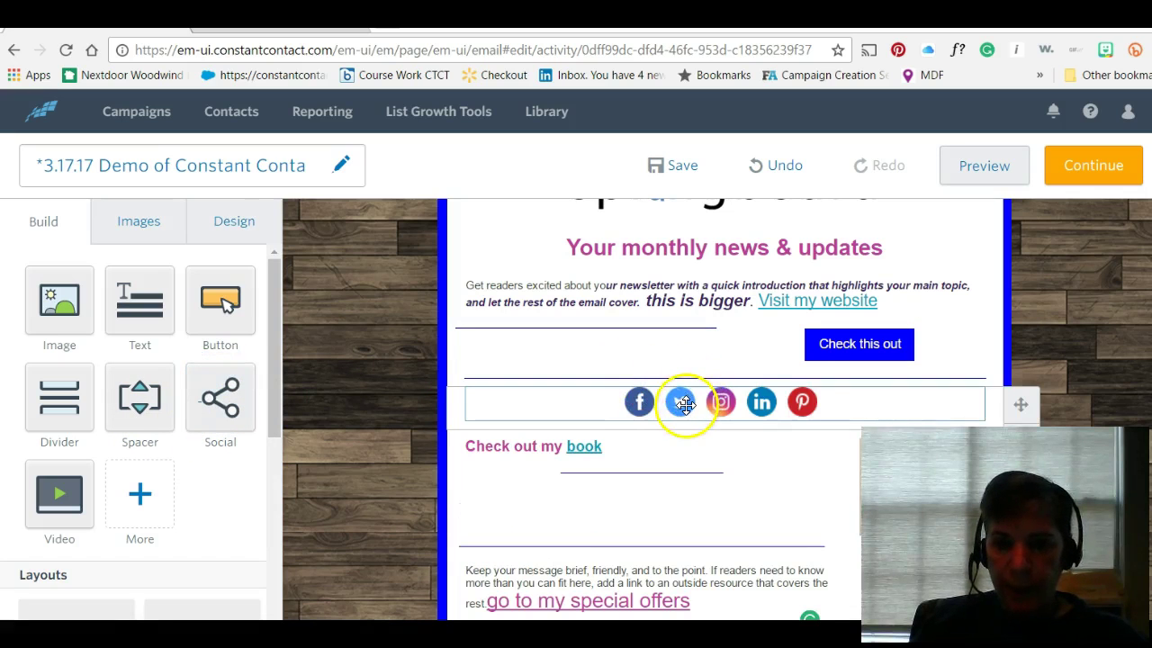
click(682, 401)
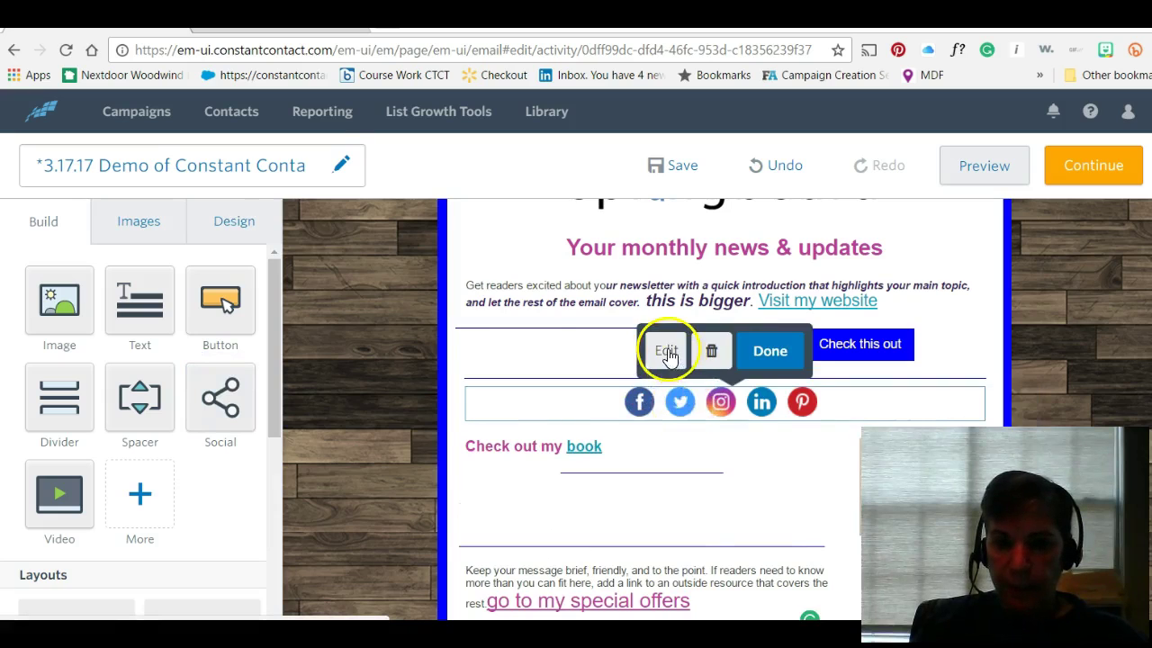
click(667, 351)
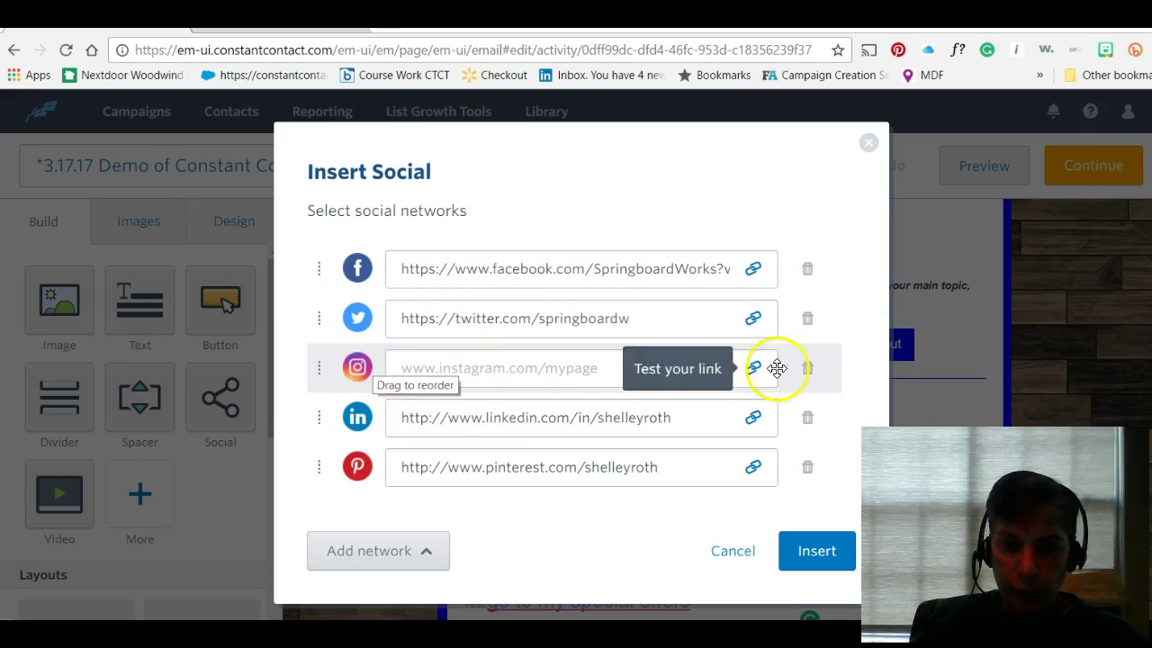
click(808, 370)
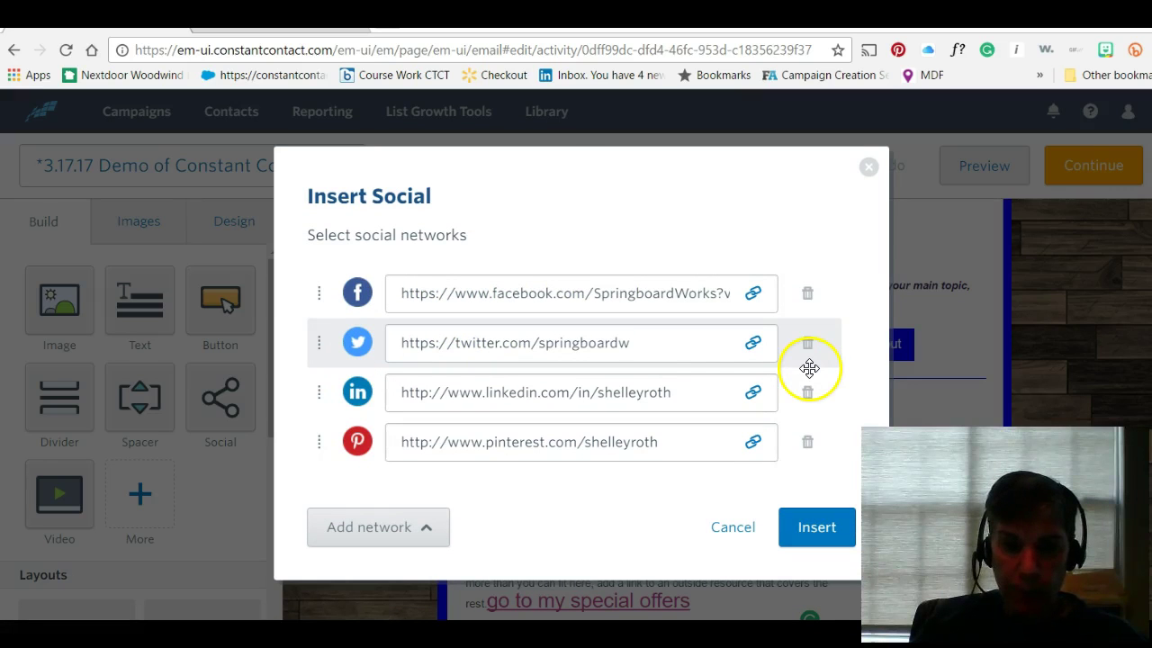
click(809, 442)
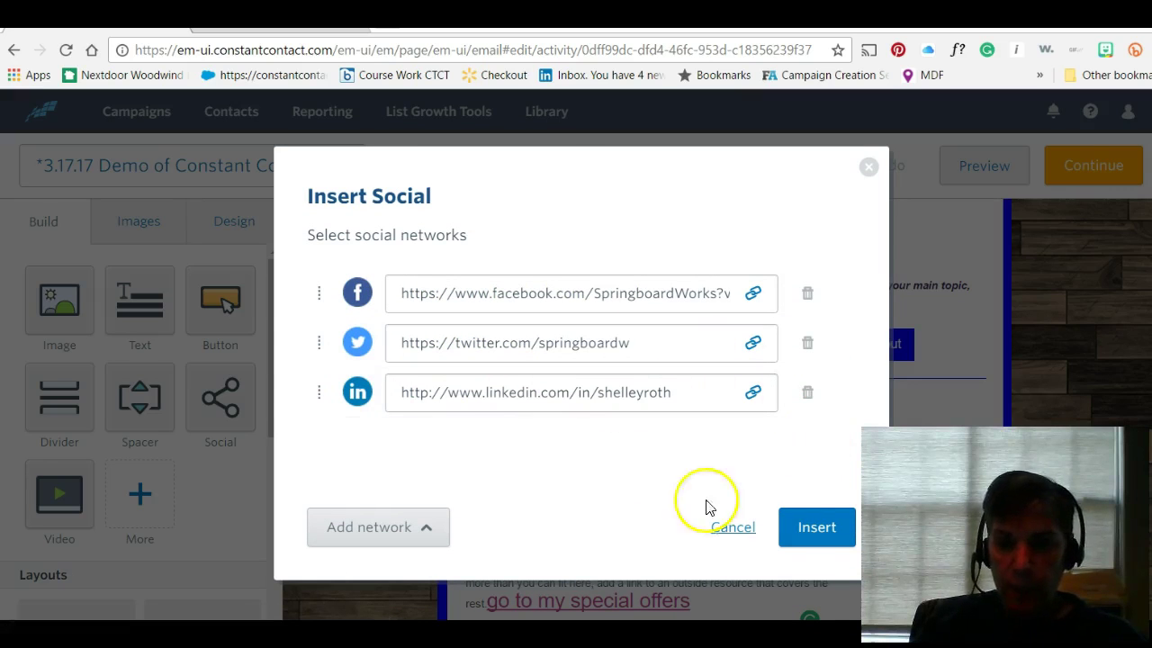
click(815, 528)
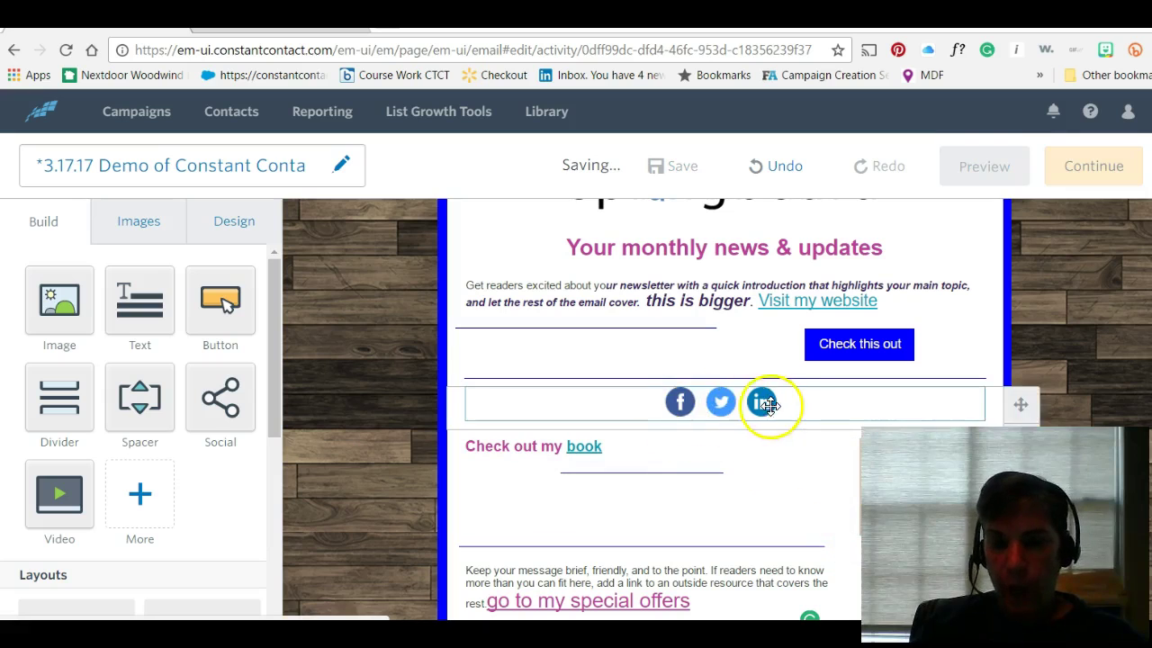
- Try a row of two video blocks and move it further down the email
drag(54, 490, 691, 387)
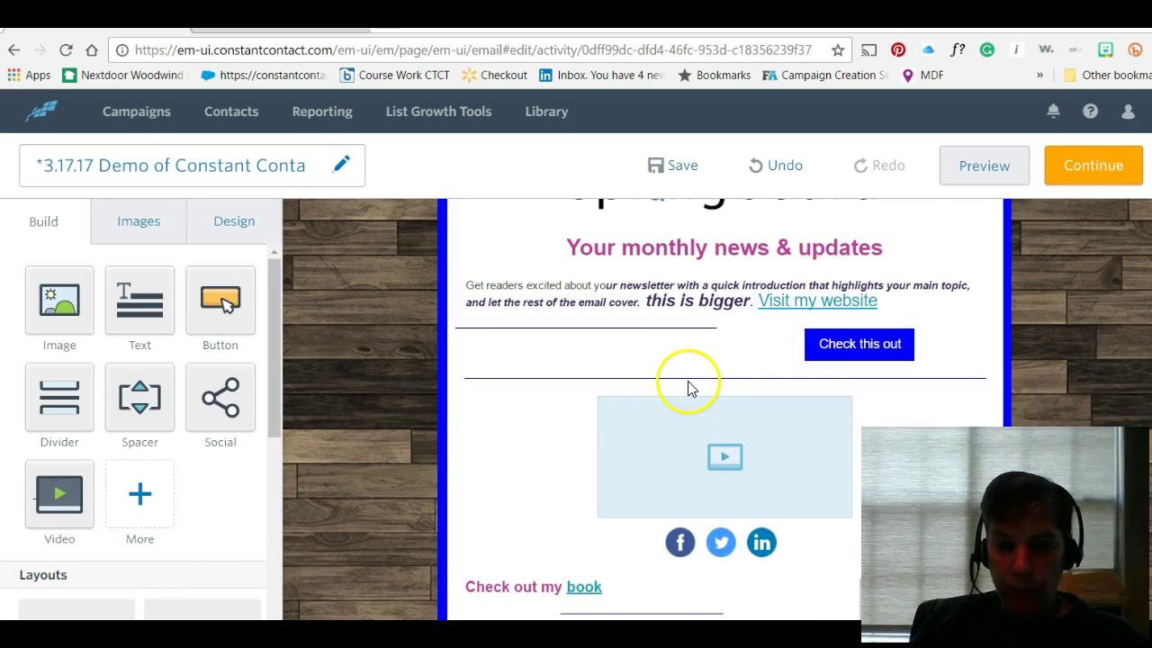
drag(52, 491, 777, 476)
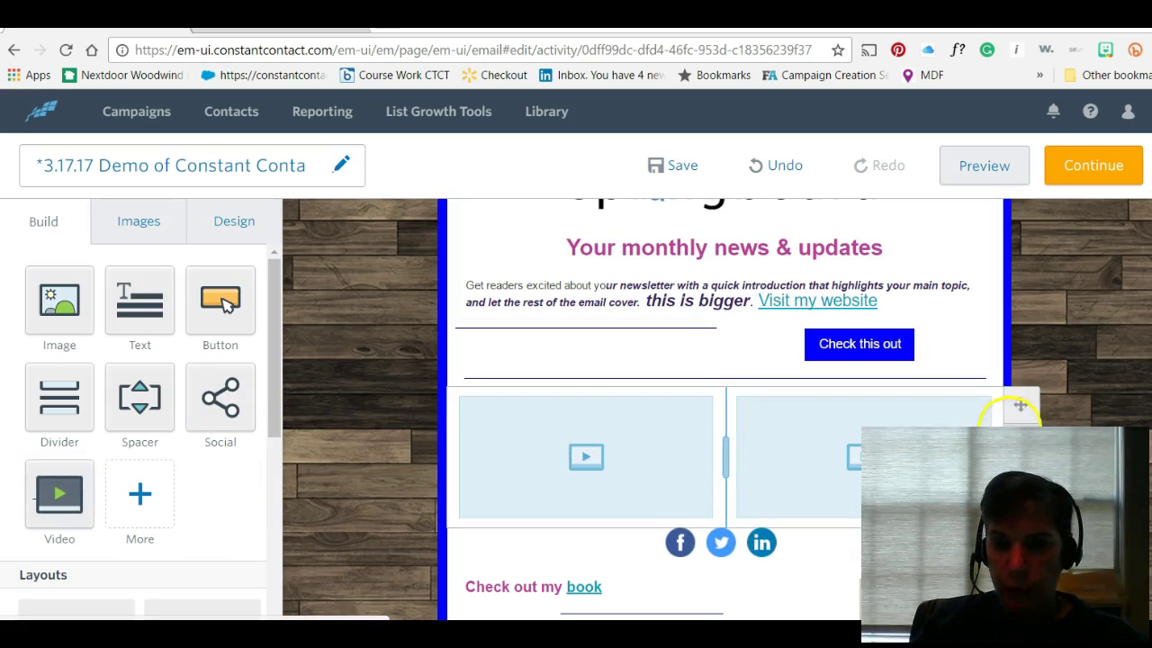
drag(981, 441, 640, 449)
- Place an empty video block below the social icons and switch to the YouTube tab
drag(28, 486, 717, 541)
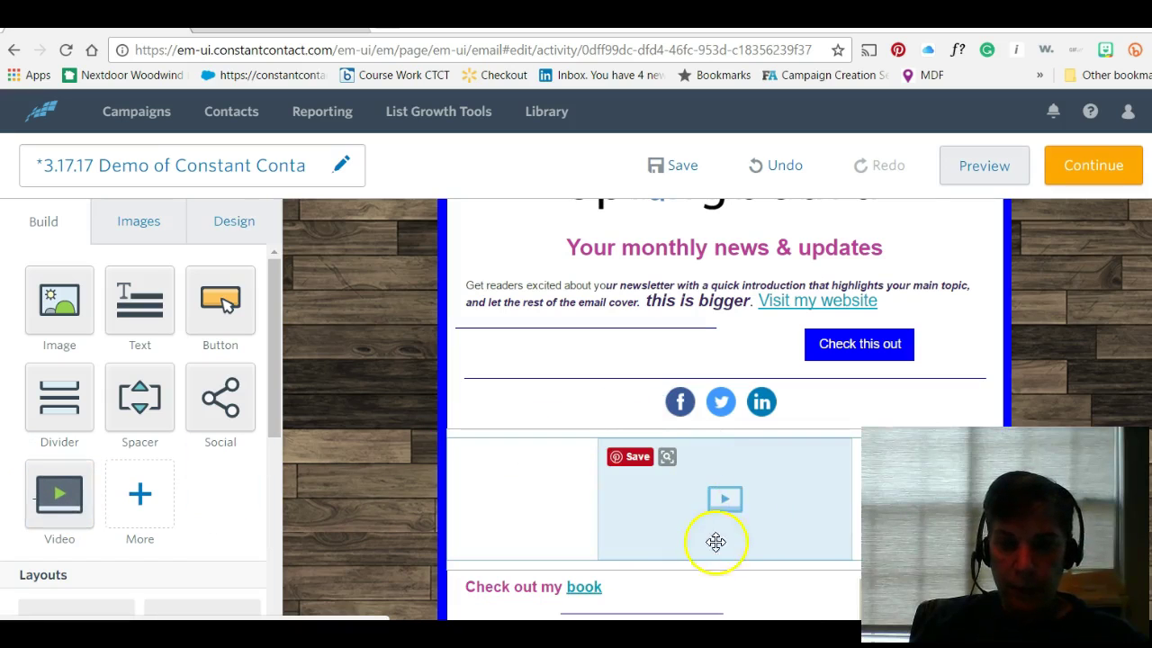
click(730, 501)
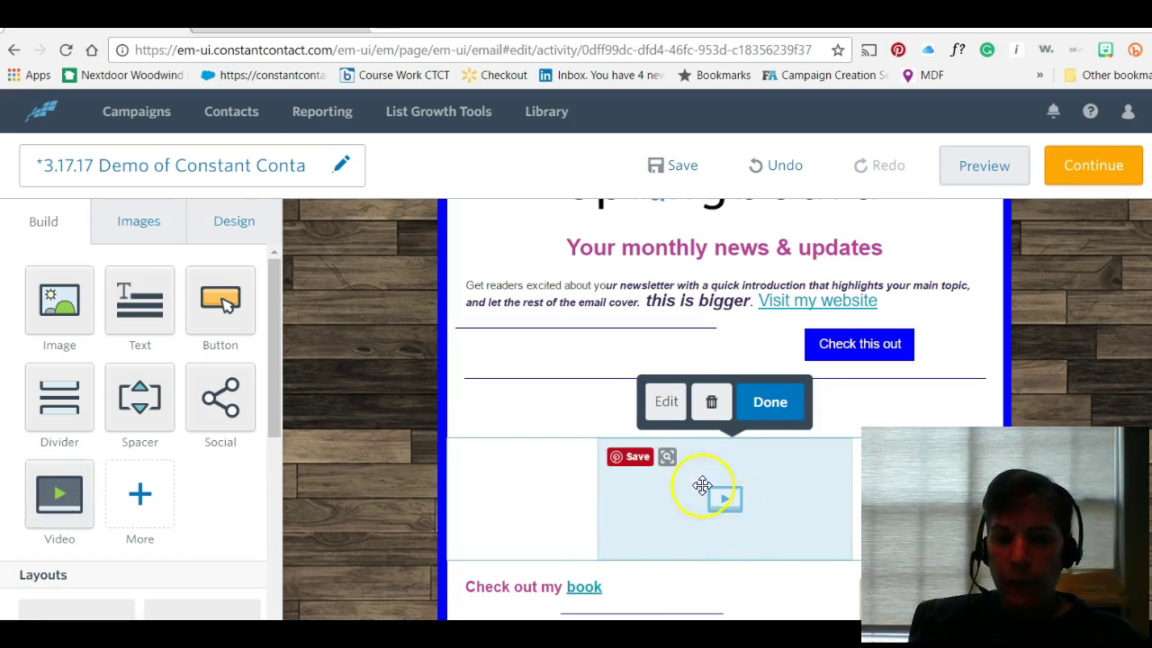
click(665, 401)
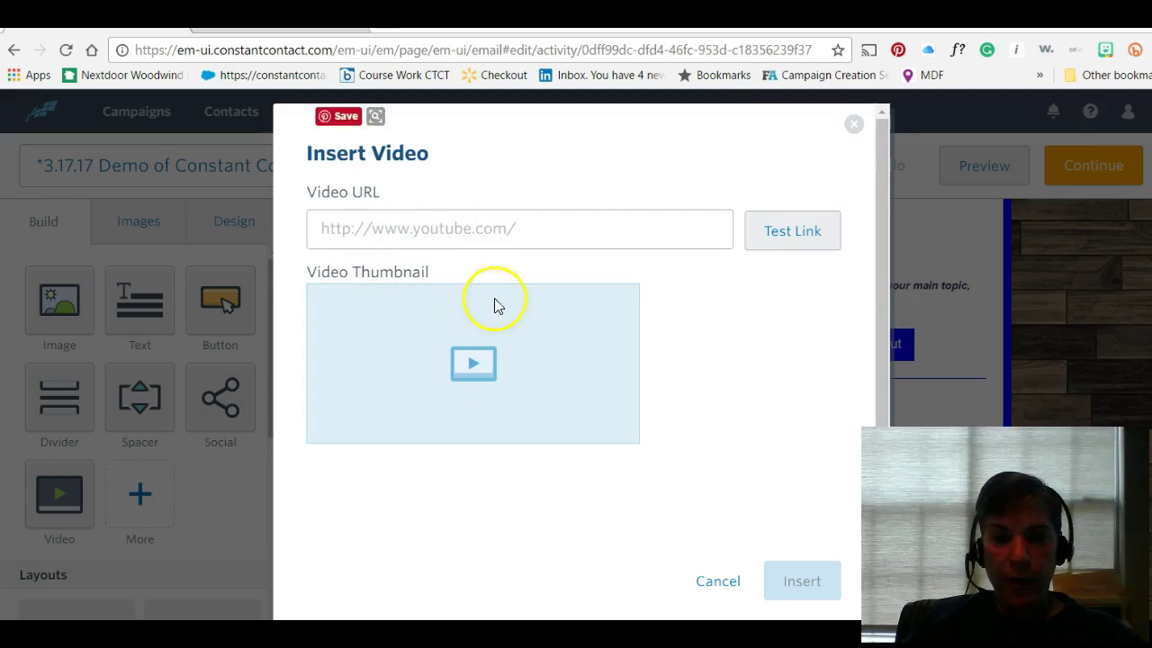
click(731, 583)
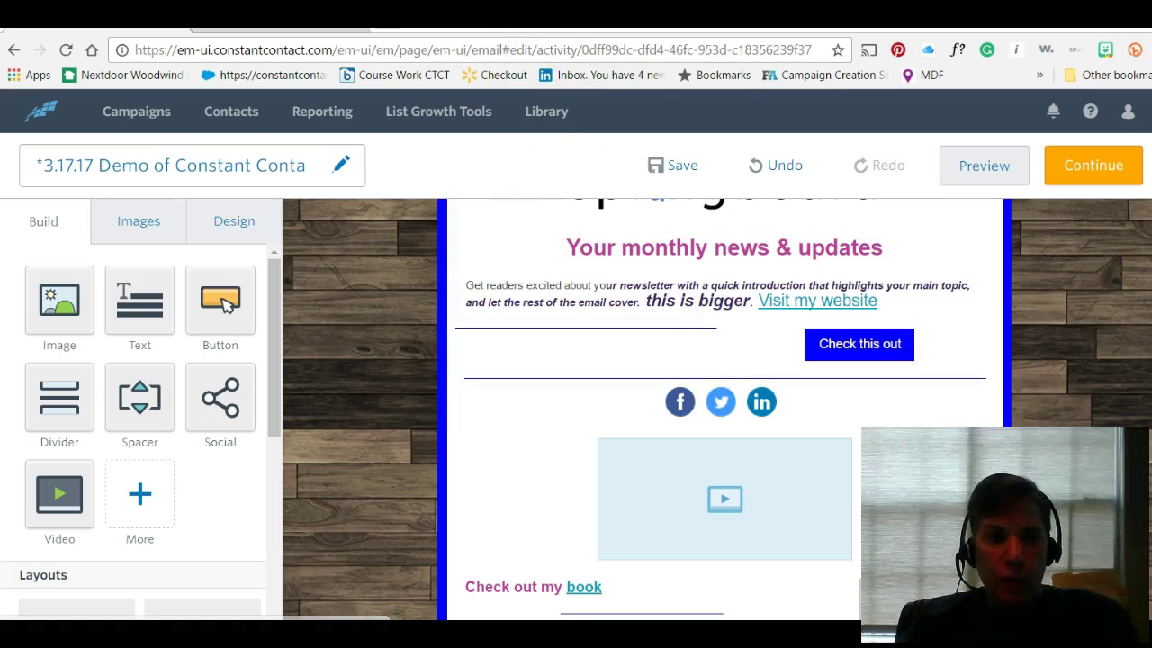
click(315, 19)
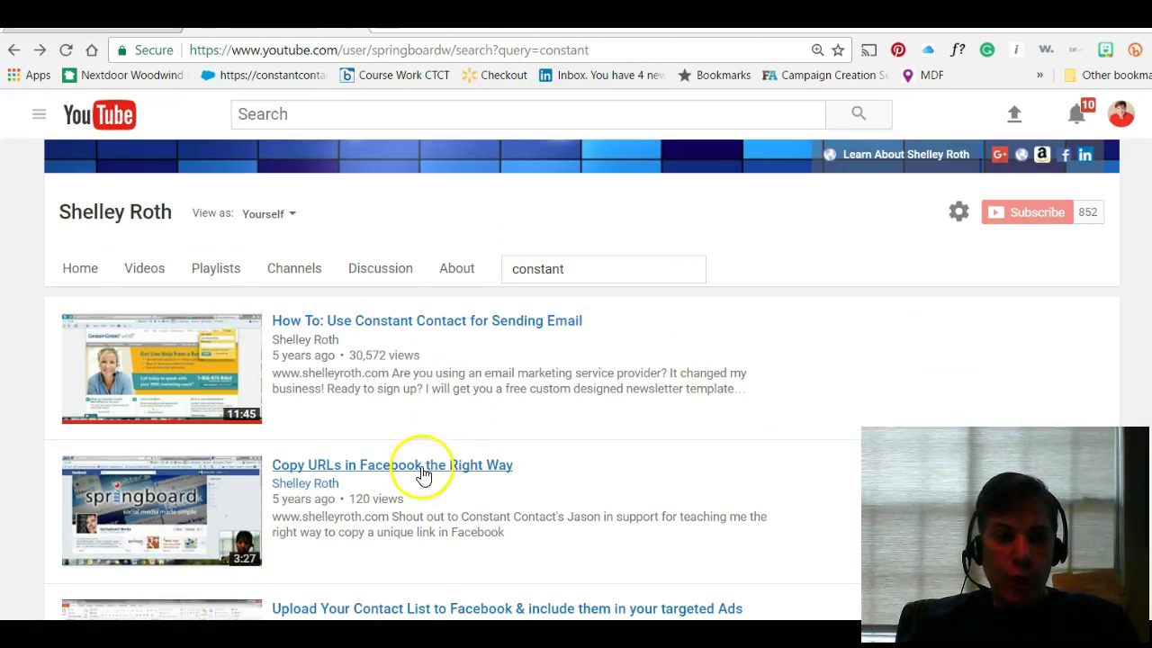
- Copy the 'How To: Use Constant Contact for Sending Email' video URL and return to the editor
click(393, 329)
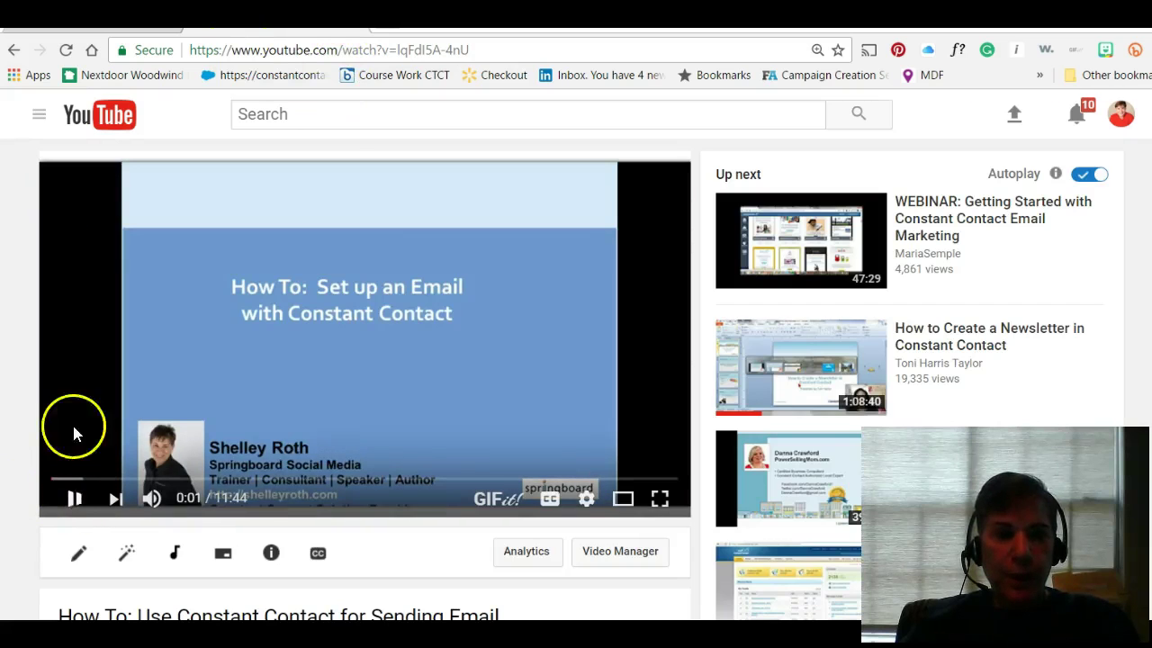
click(337, 52)
right_click(338, 49)
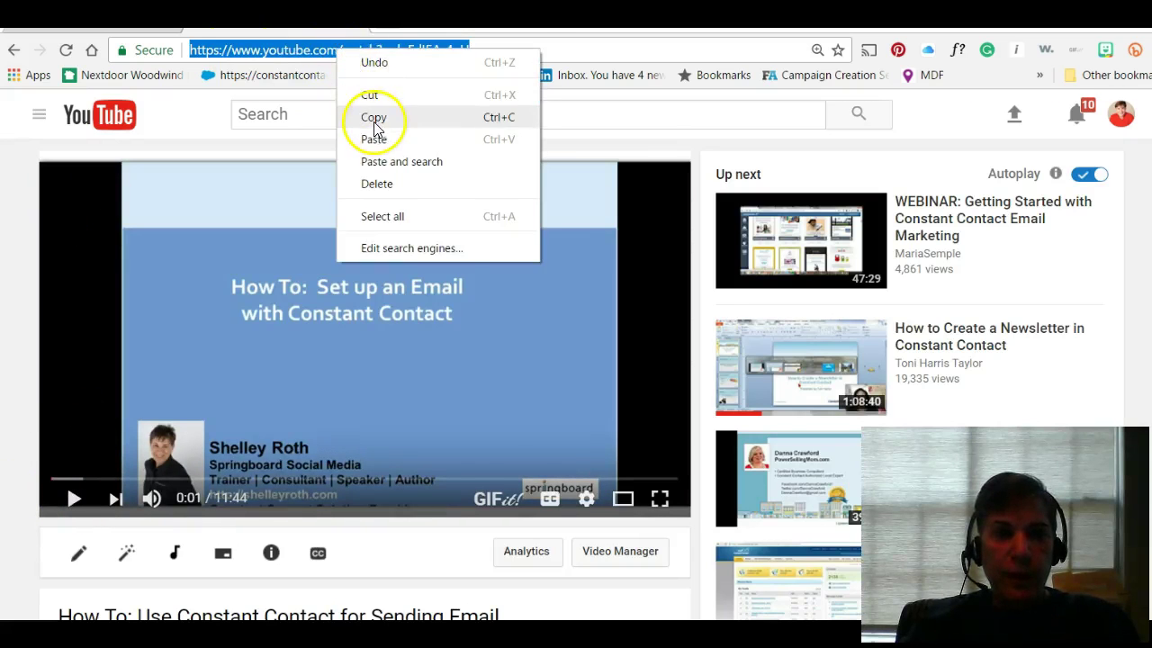
click(374, 117)
key(ctrl+Tab)
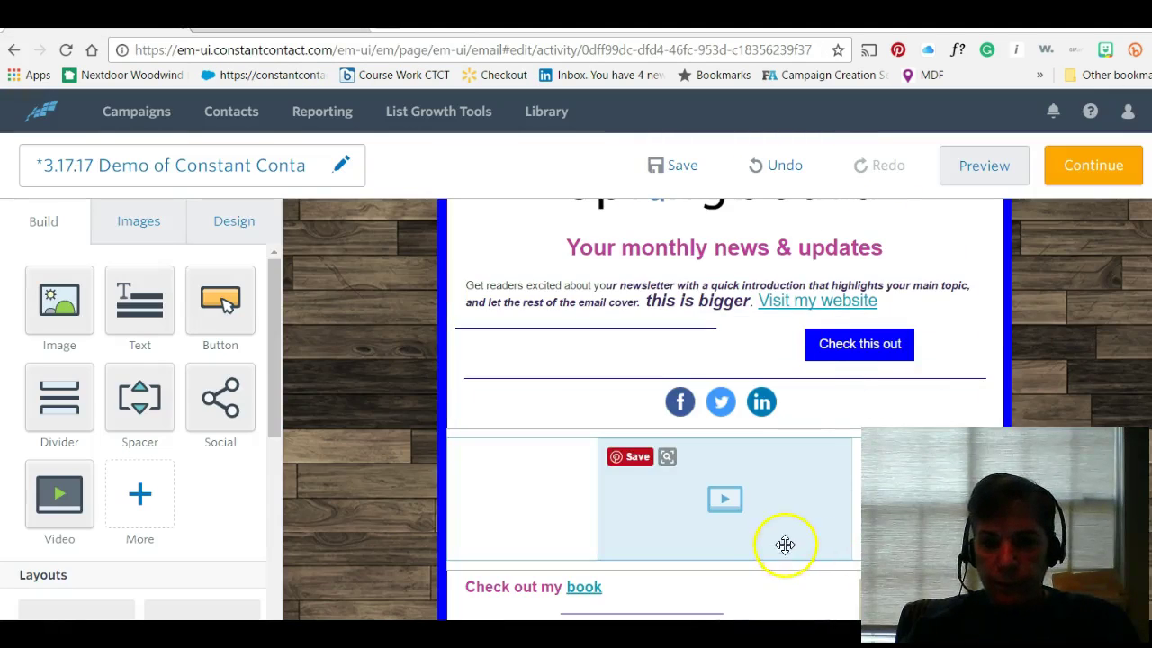
- Paste the copied YouTube URL into the video block, test the link and insert it
click(729, 507)
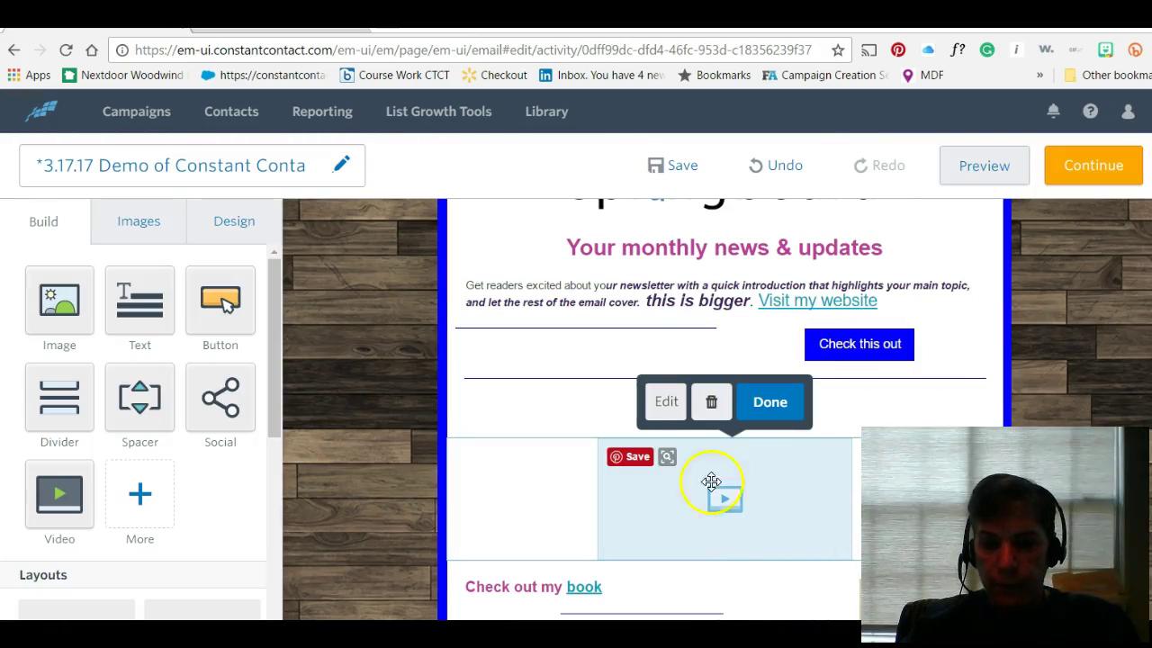
click(665, 402)
right_click(479, 243)
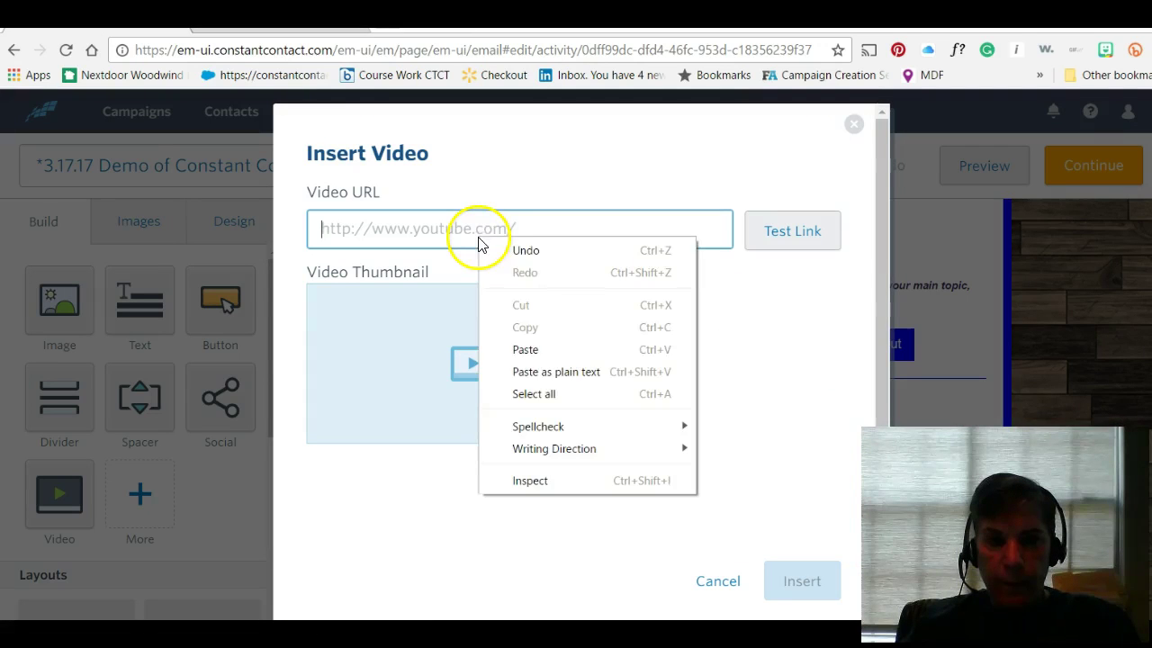
click(528, 350)
click(834, 233)
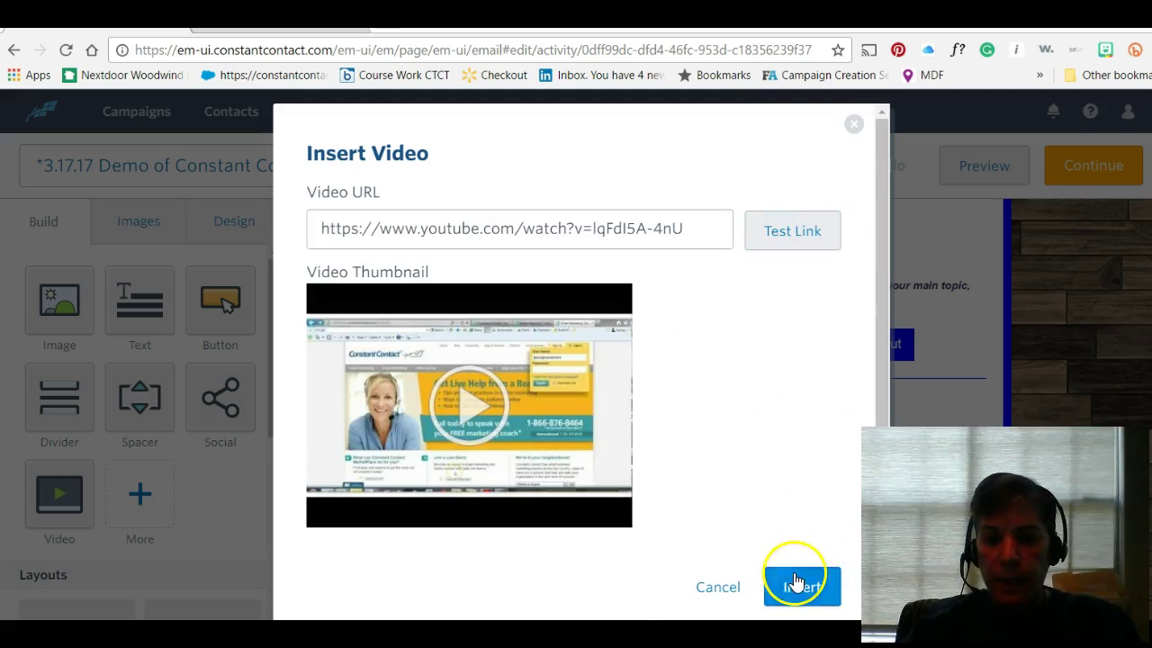
click(795, 583)
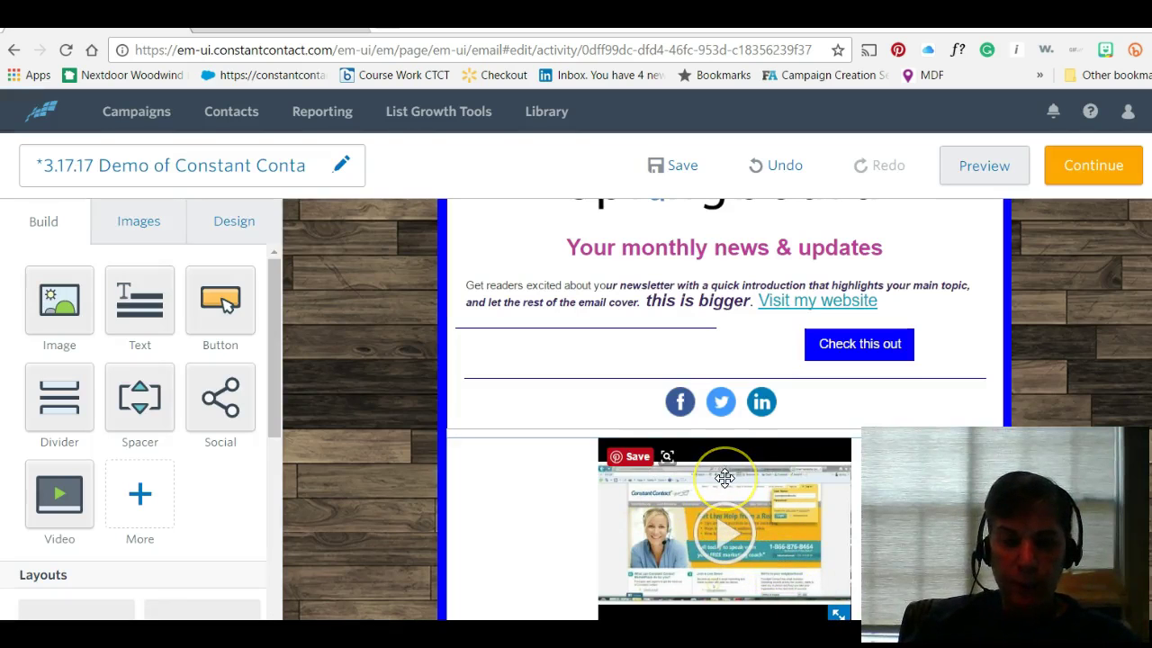
- Add a two-image layout below the Service Spotlight section
scroll(108, 414, down, 2)
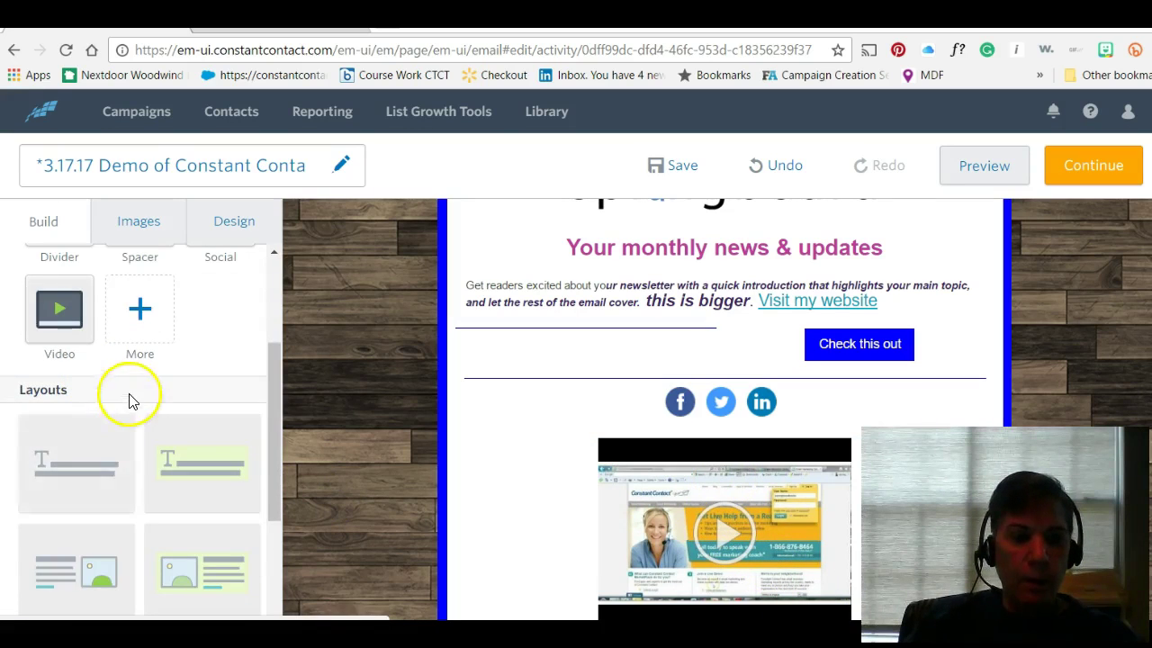
scroll(129, 393, down, 2)
scroll(95, 391, down, 1)
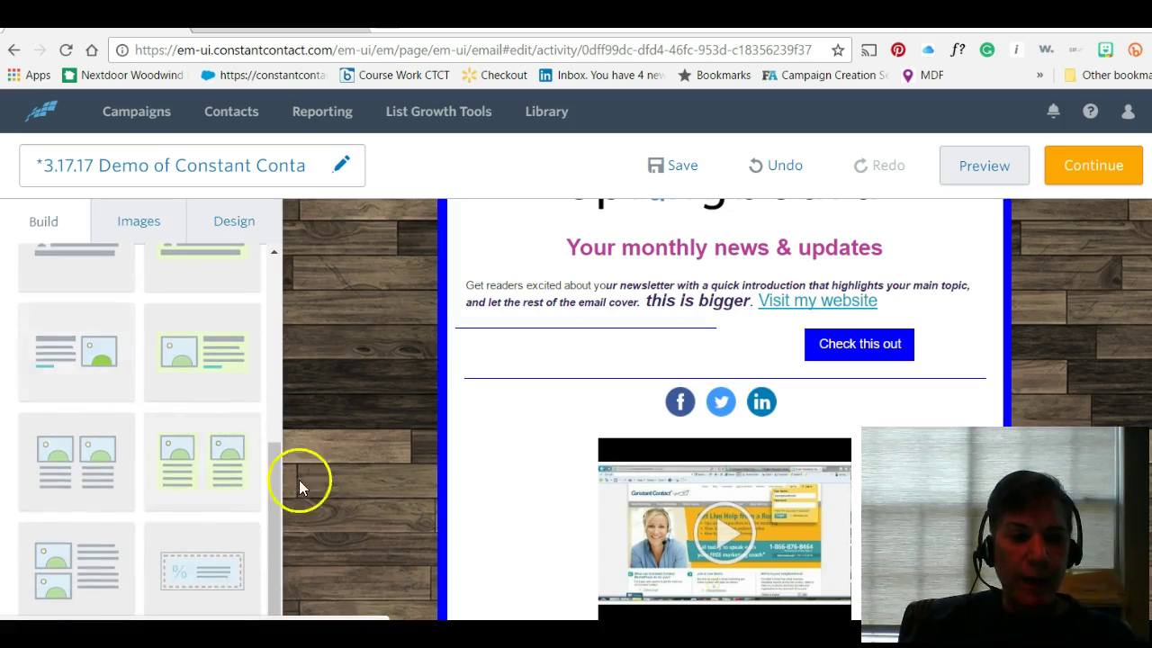
scroll(301, 483, up, 3)
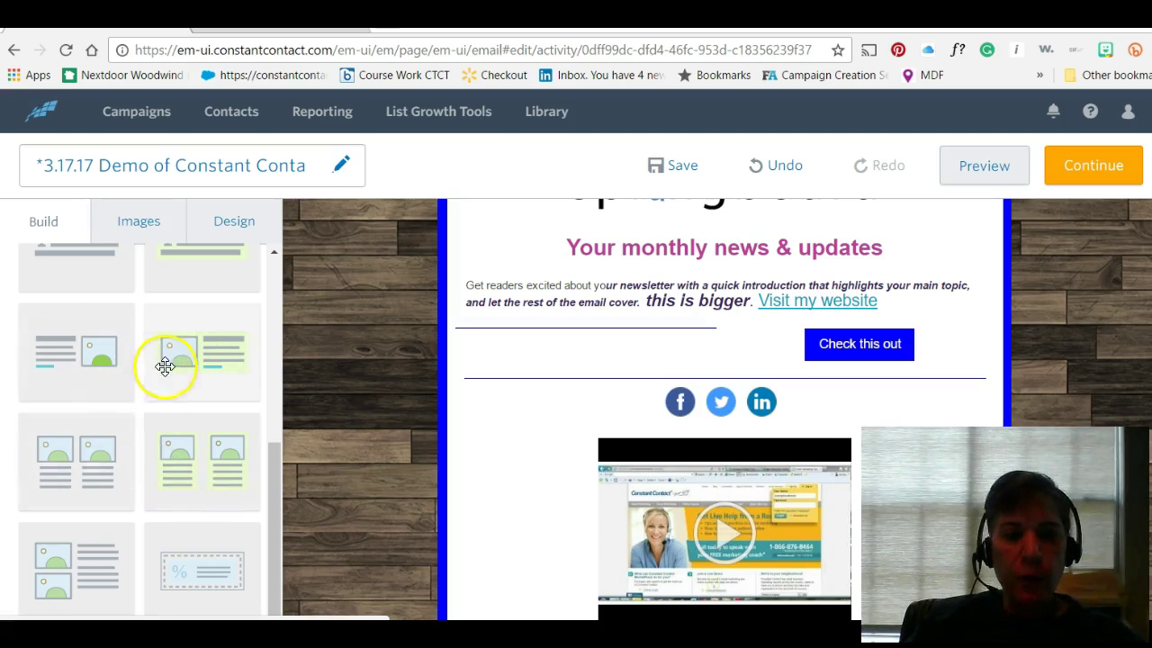
scroll(769, 460, down, 5)
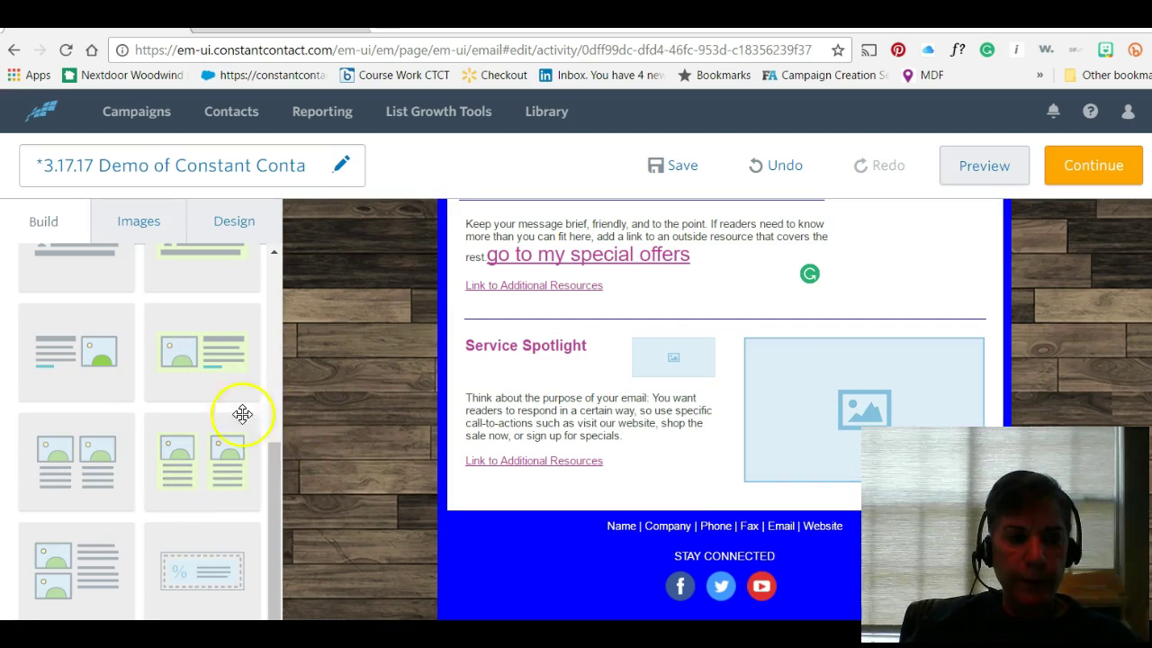
drag(68, 464, 663, 495)
- Add the ENJOY 20% OFF coupon layout above the two-image row
scroll(712, 495, down, 2)
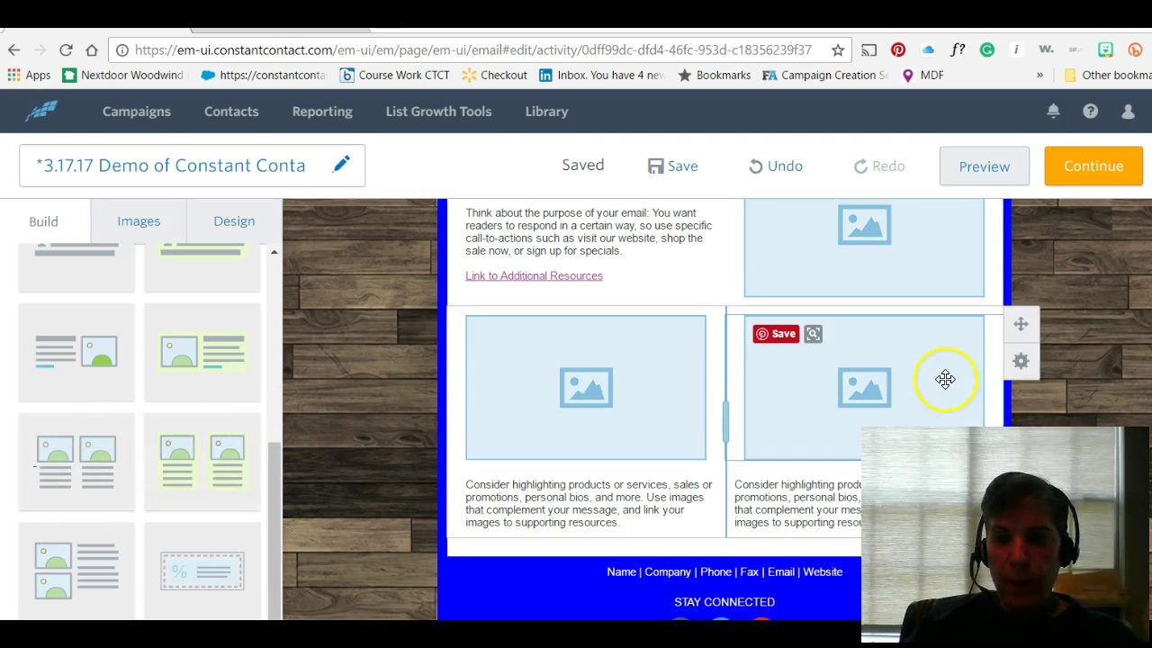
scroll(54, 479, down, 4)
scroll(57, 476, up, 5)
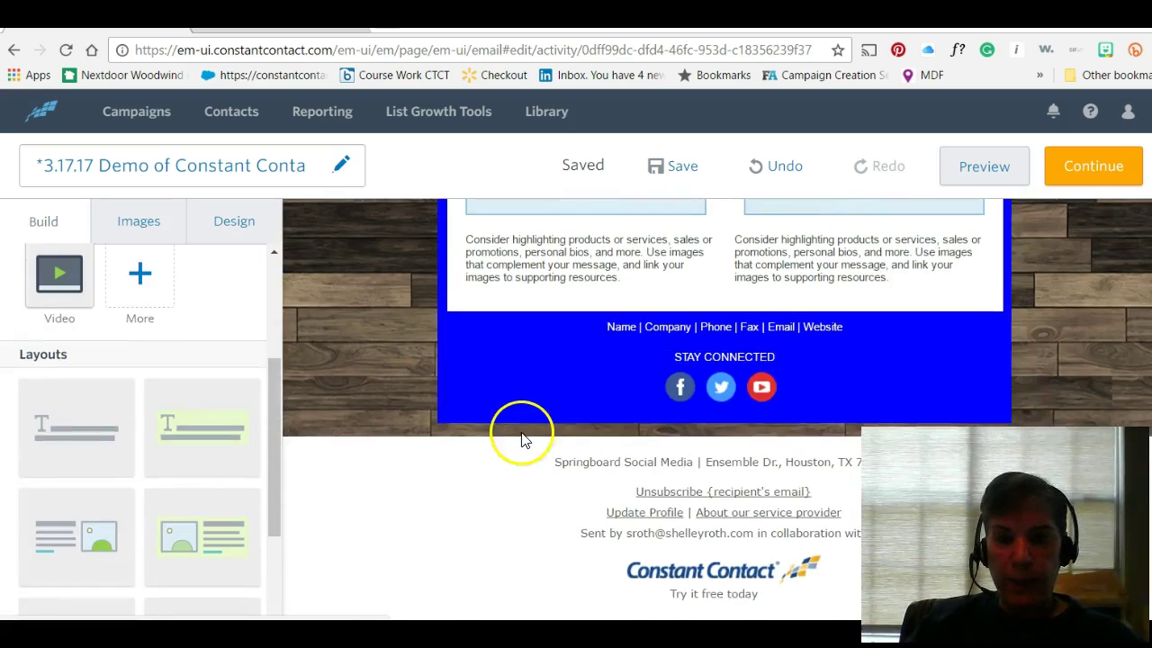
scroll(576, 441, up, 5)
scroll(154, 468, down, 4)
drag(185, 559, 659, 481)
scroll(655, 321, down, 2)
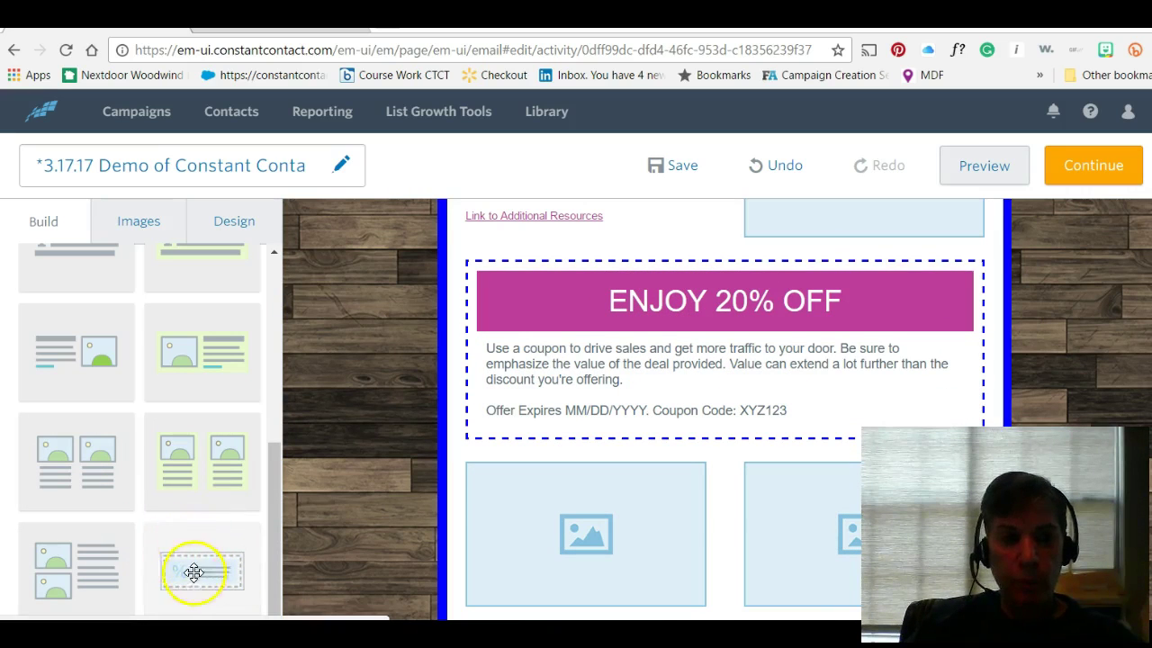
- Open the Images library and browse the uploaded images
scroll(214, 475, up, 5)
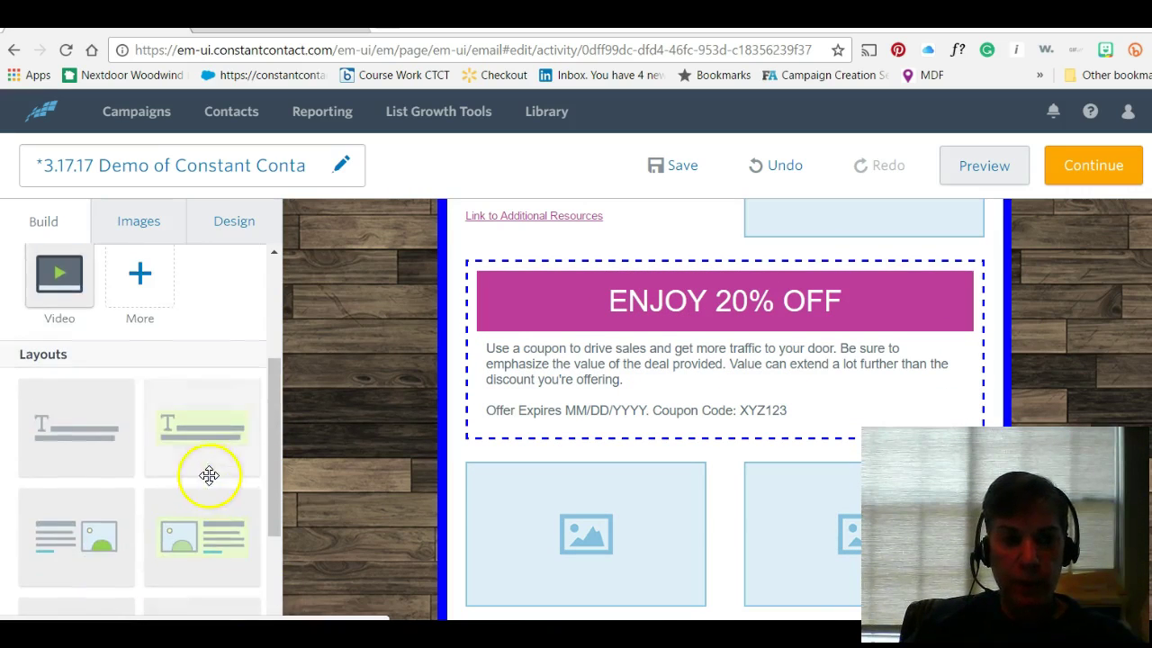
click(144, 225)
scroll(158, 441, down, 3)
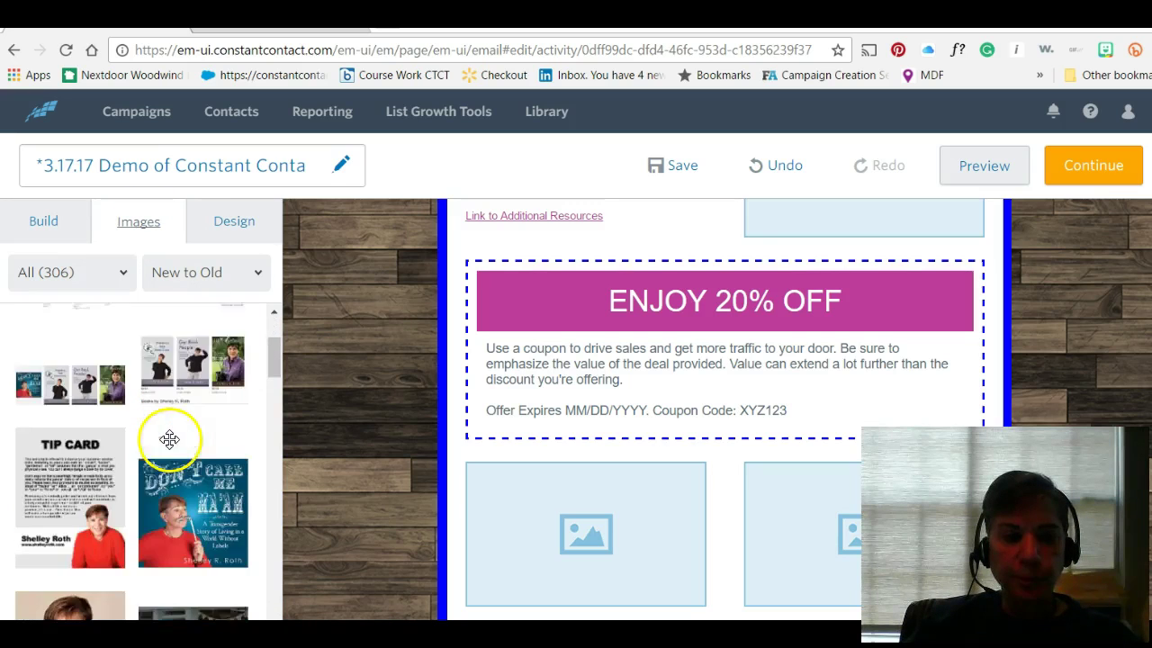
scroll(160, 415, down, 3)
scroll(165, 413, up, 2)
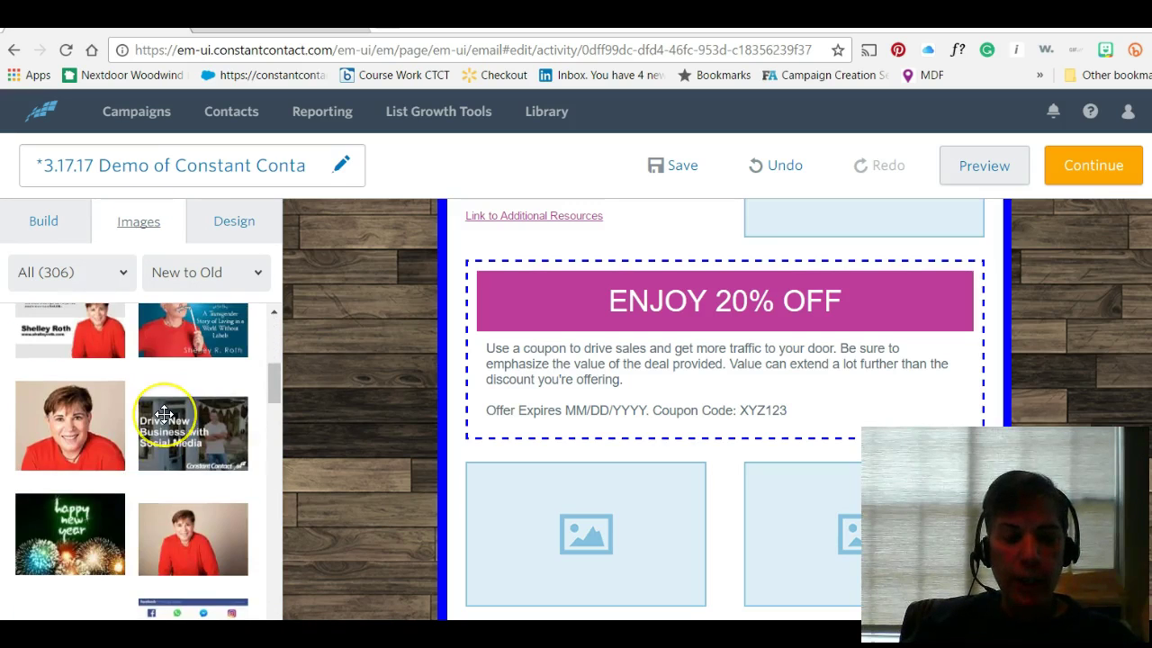
scroll(164, 414, down, 2)
scroll(164, 414, down, 2)
scroll(164, 414, up, 2)
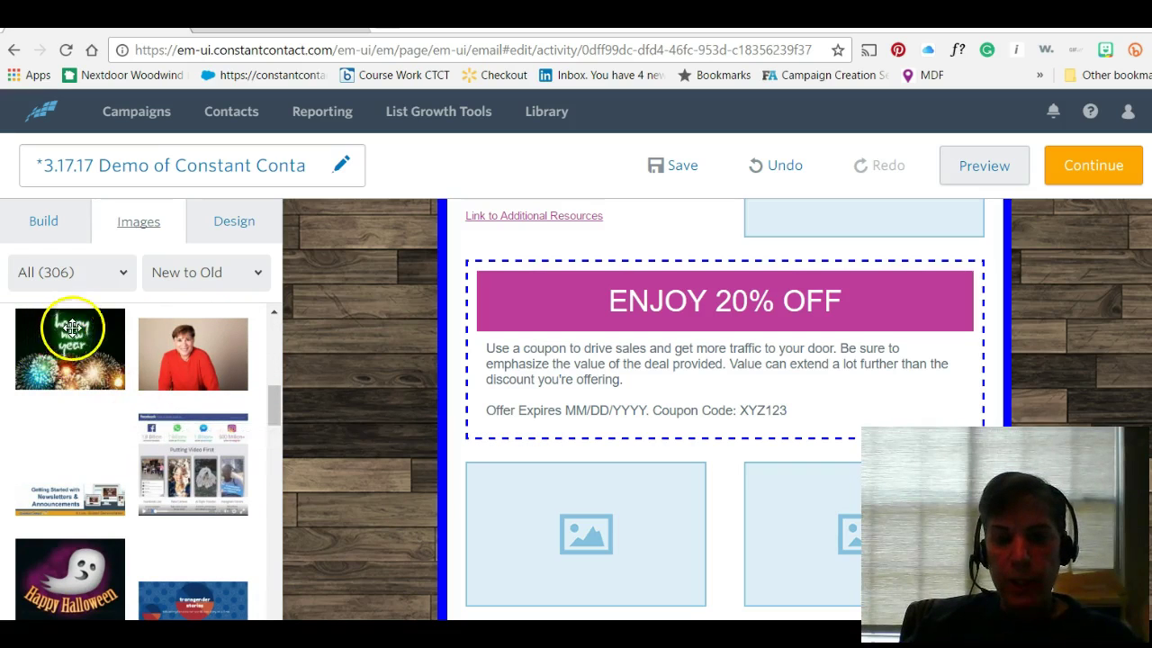
- Place the Happy New Year image below the coupon, then delete it again
drag(60, 351, 727, 432)
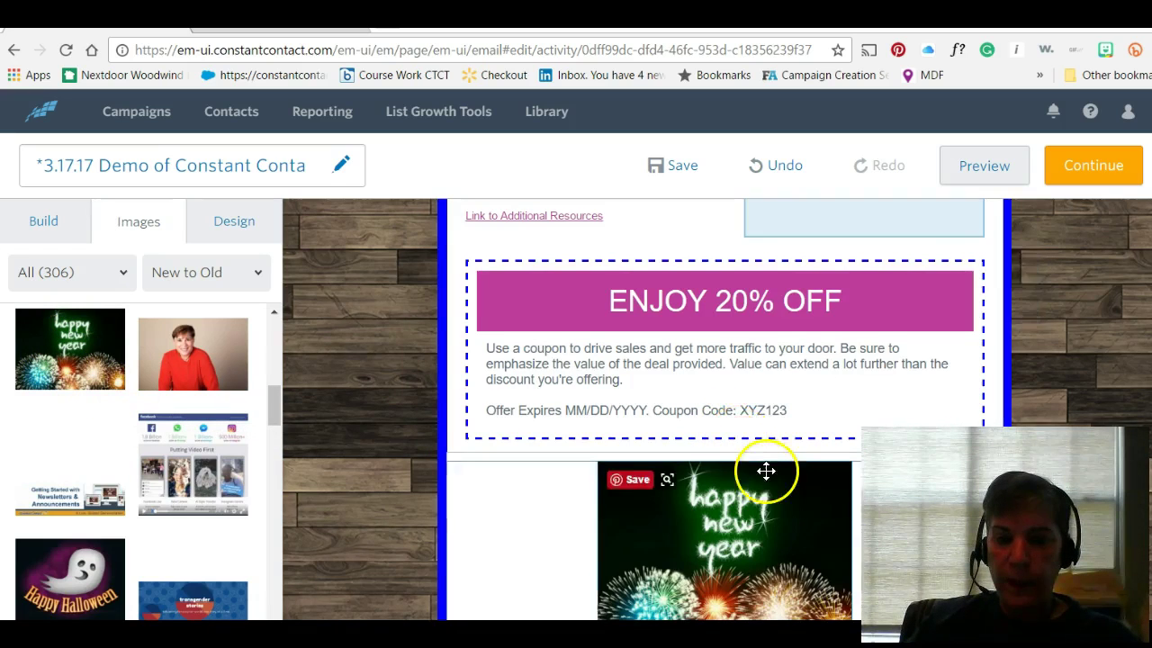
scroll(765, 468, down, 2)
click(730, 362)
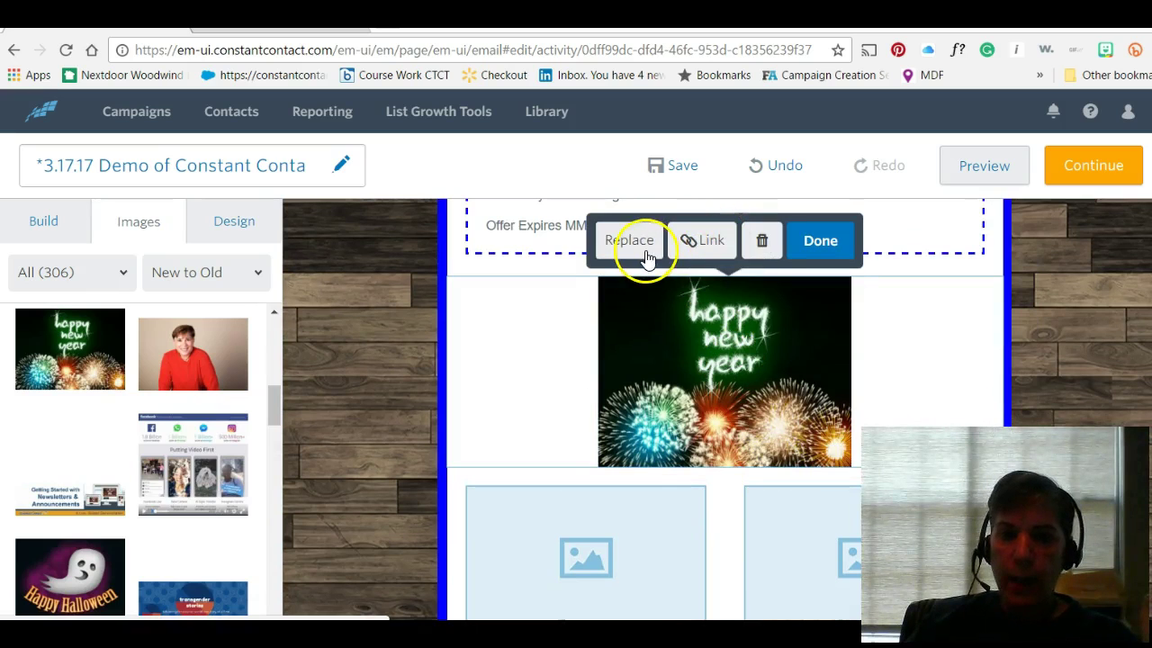
click(762, 240)
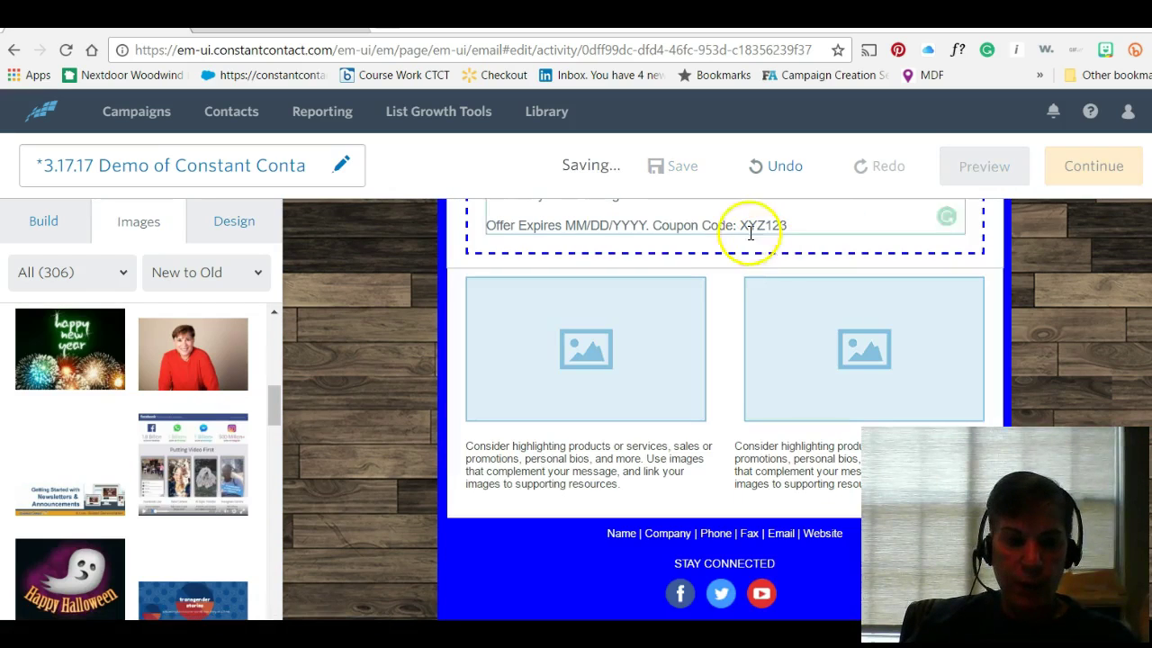
scroll(173, 490, down, 2)
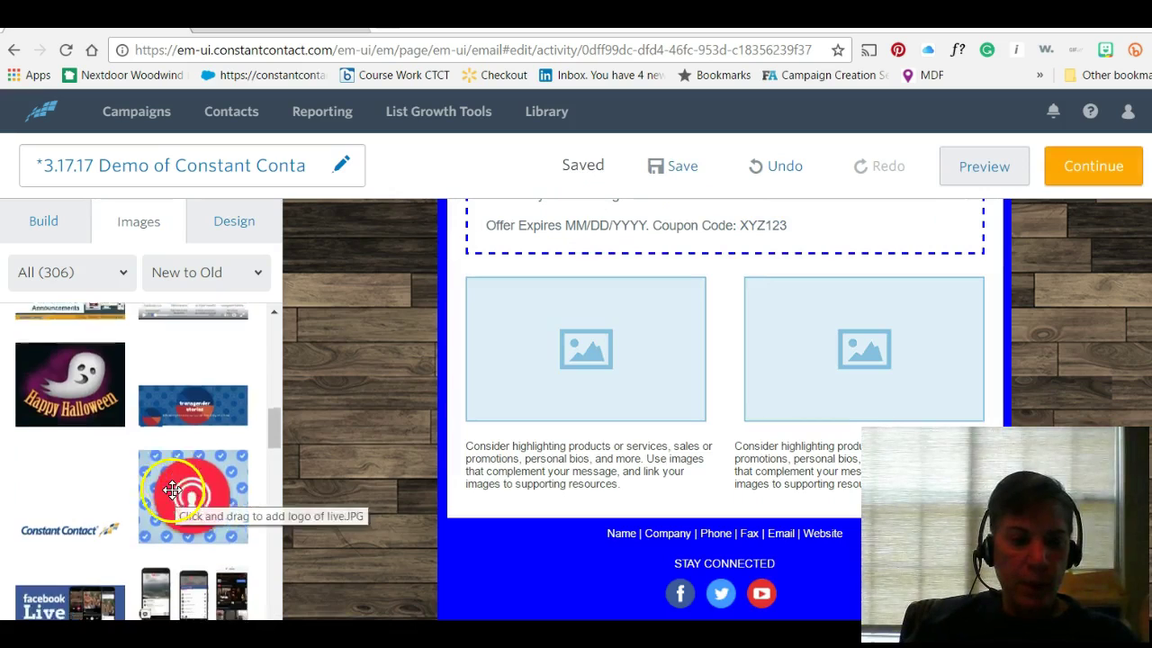
- Put the LinkedIn image in the left slot below the coupon and enlarge it to column width
scroll(173, 490, down, 2)
drag(186, 552, 641, 355)
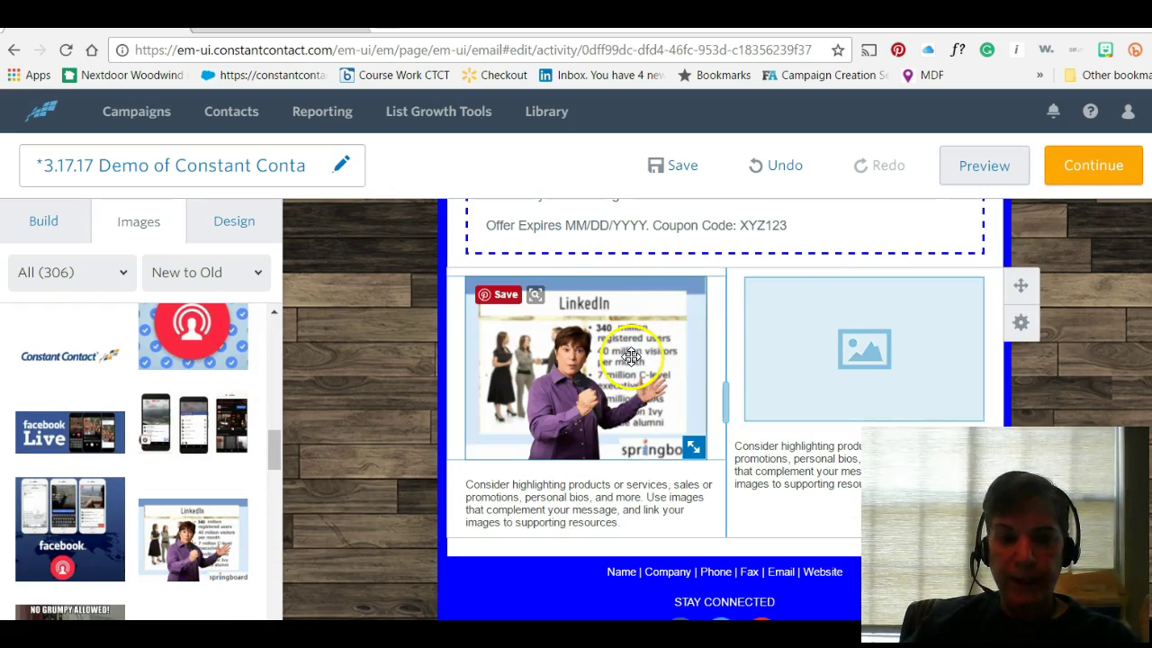
click(577, 366)
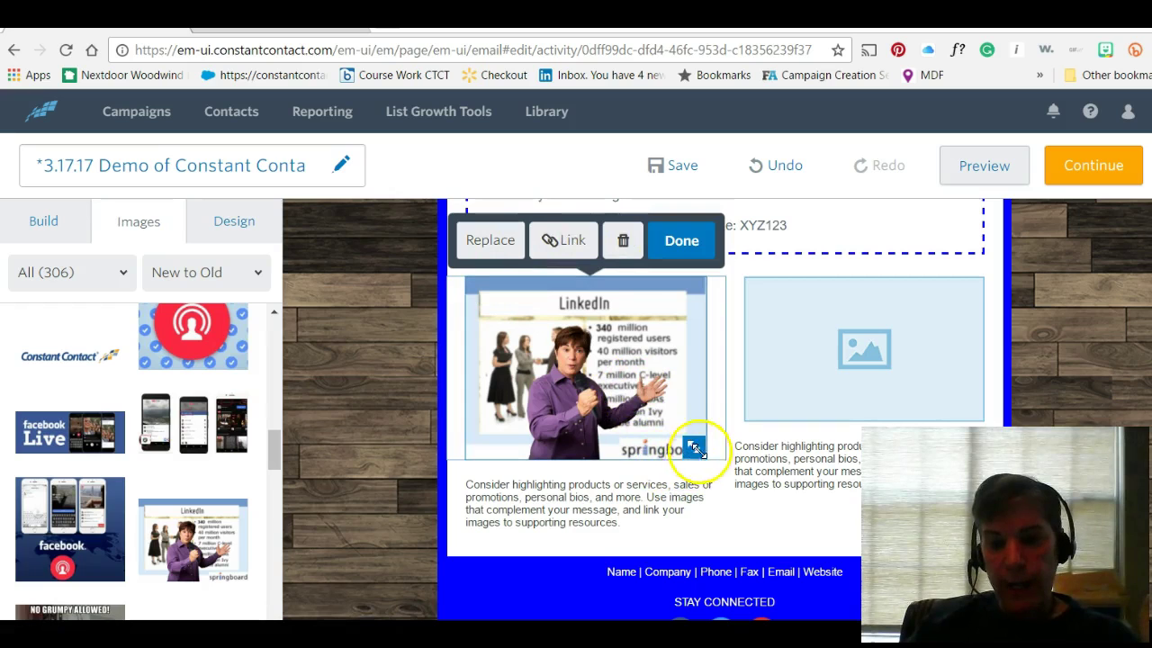
drag(694, 448, 859, 563)
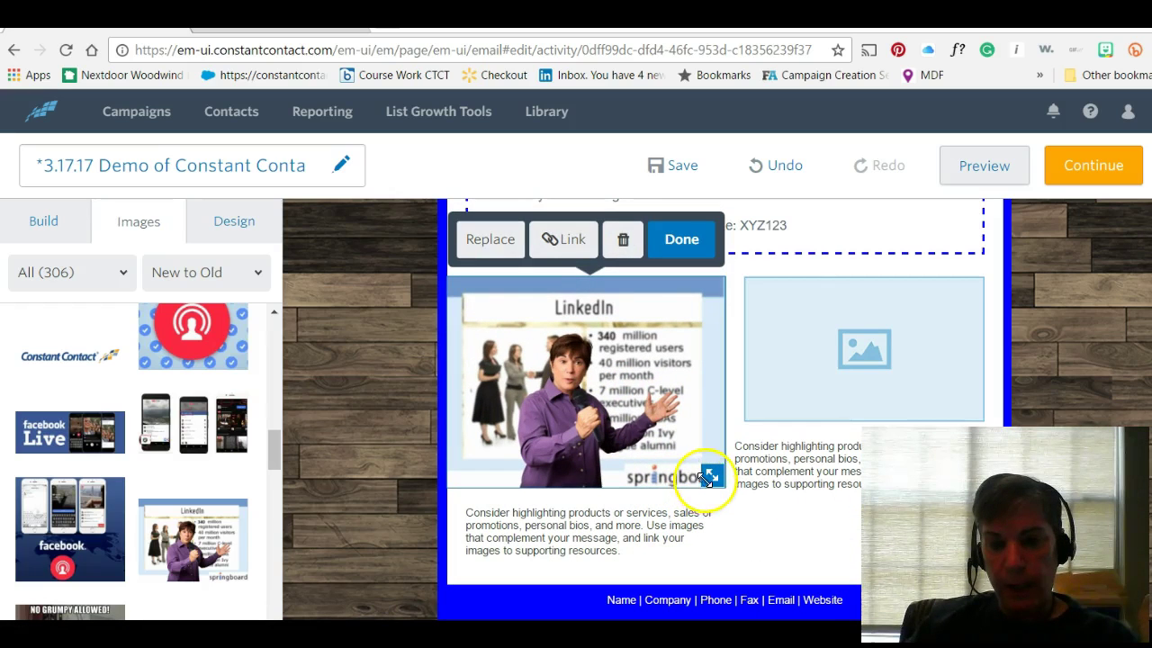
- Remove the empty right placeholder, widen the image column and shrink the LinkedIn image slightly
click(820, 360)
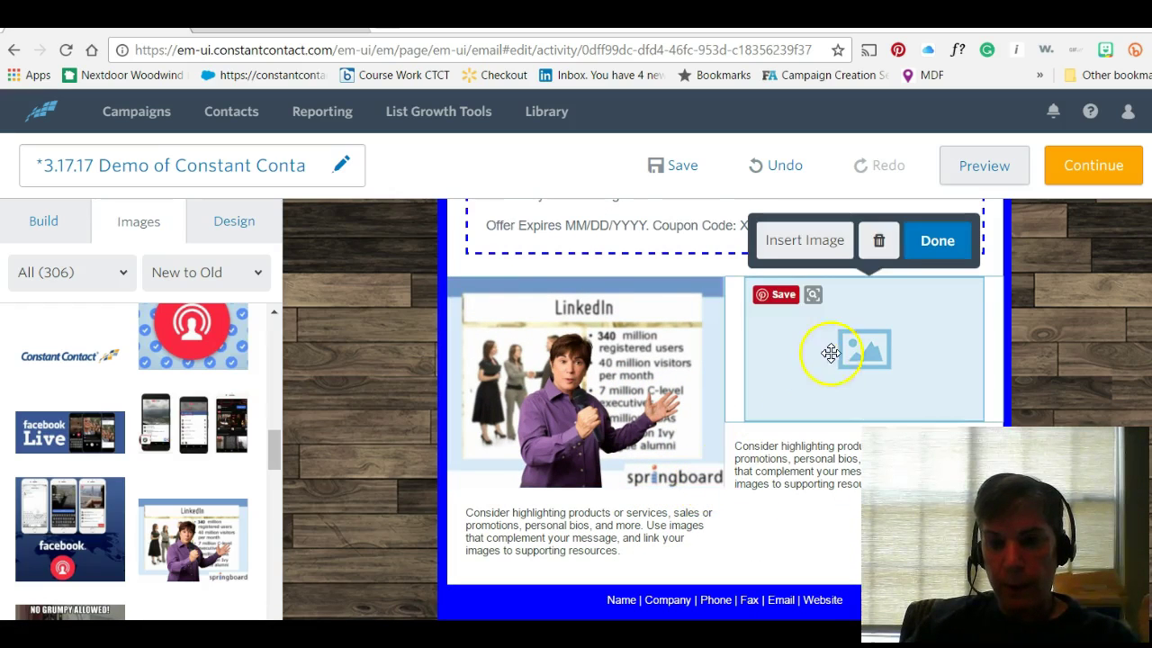
click(879, 243)
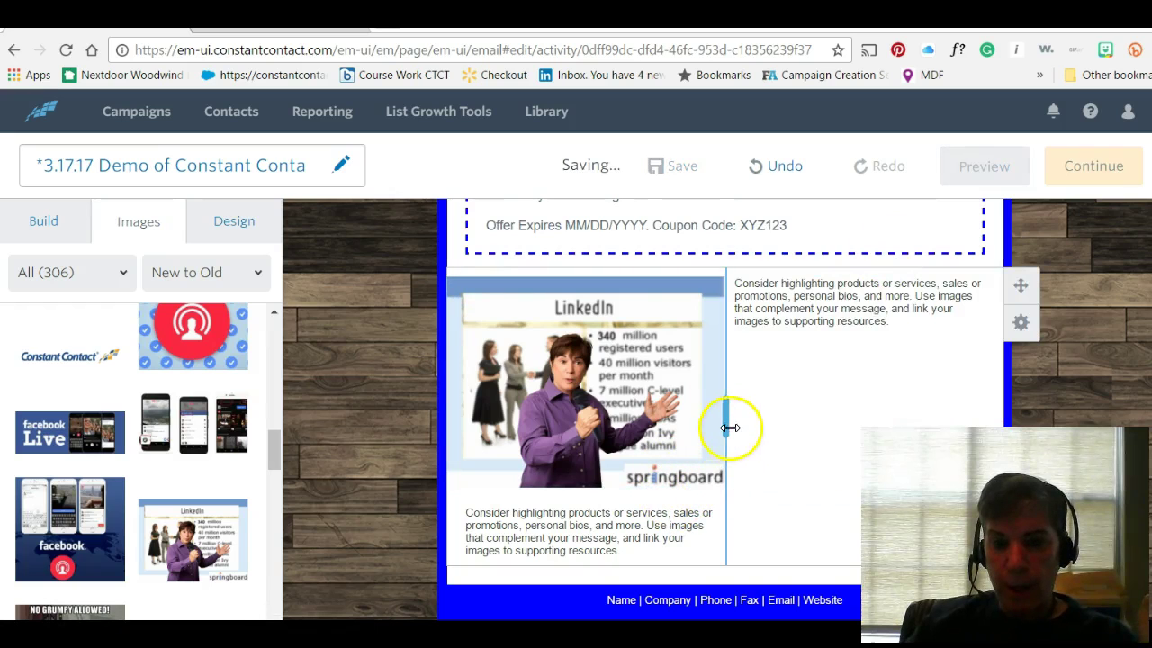
drag(725, 411, 930, 406)
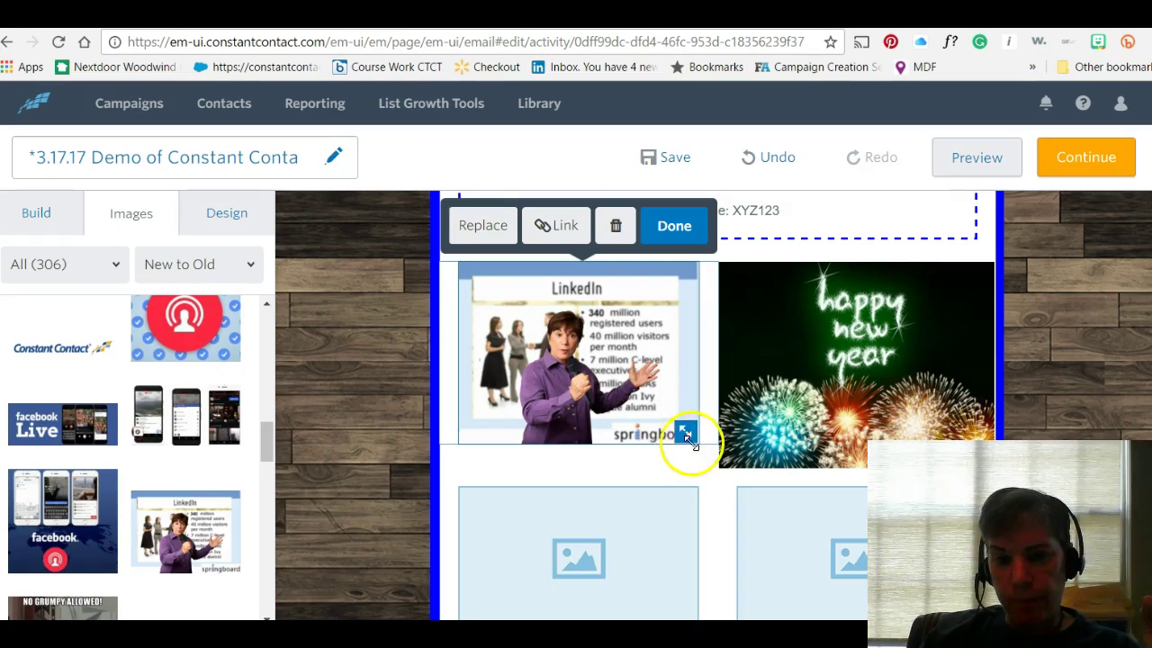
drag(684, 432, 688, 459)
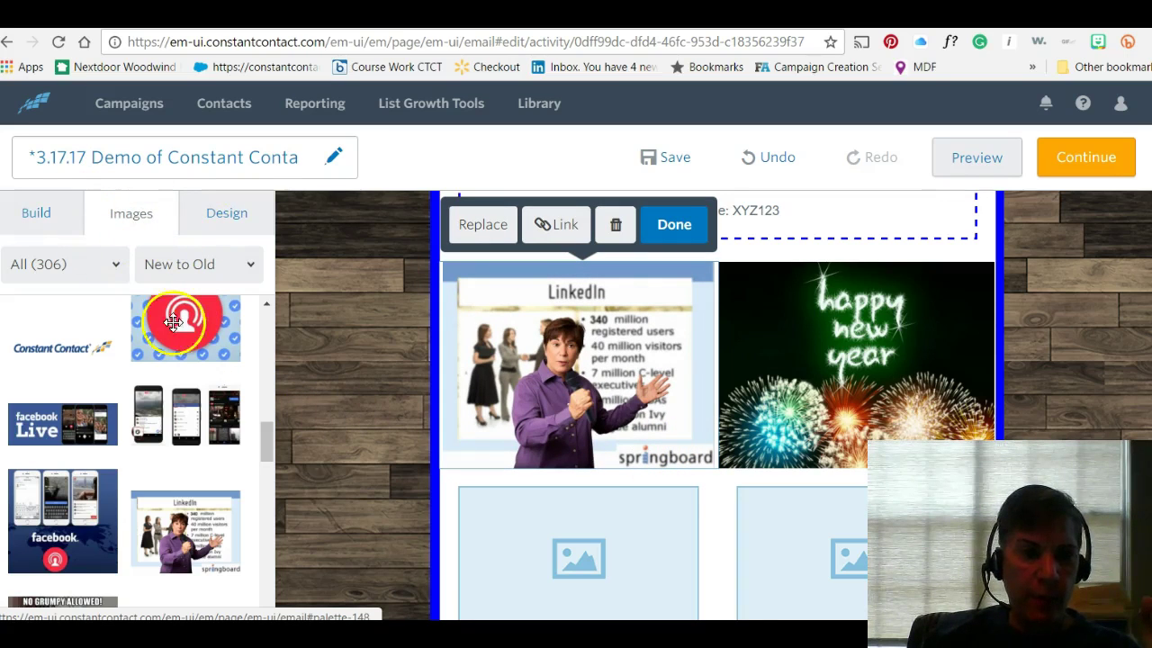
- Preview the newsletter in desktop and mobile layouts, then continue to the send settings
click(47, 226)
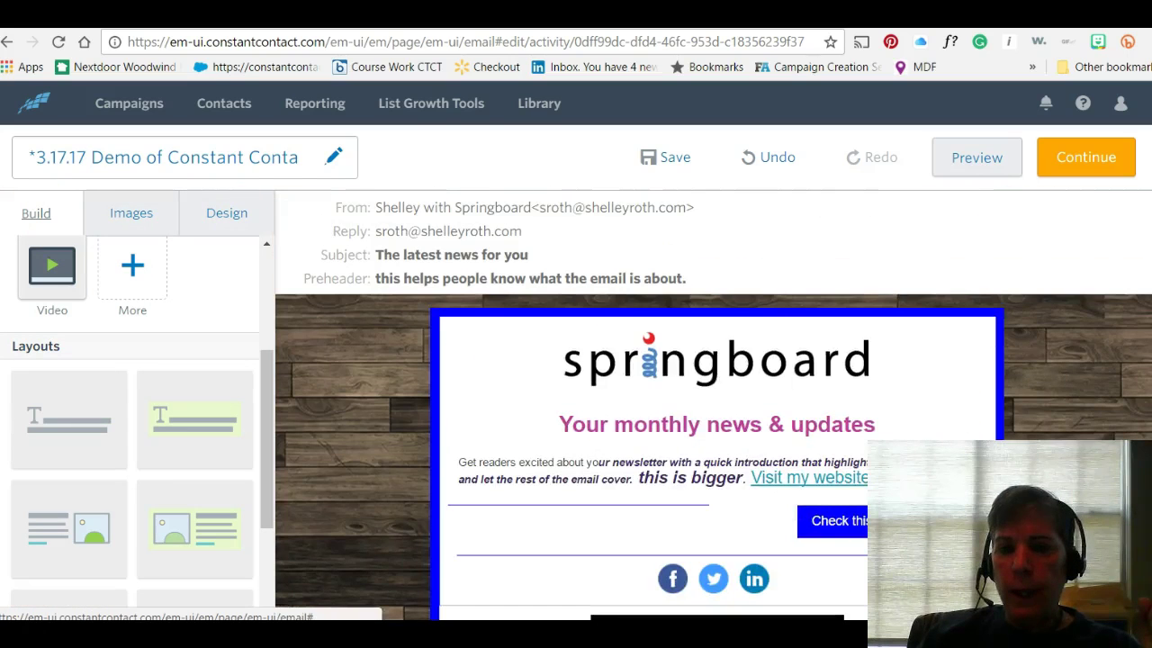
click(987, 165)
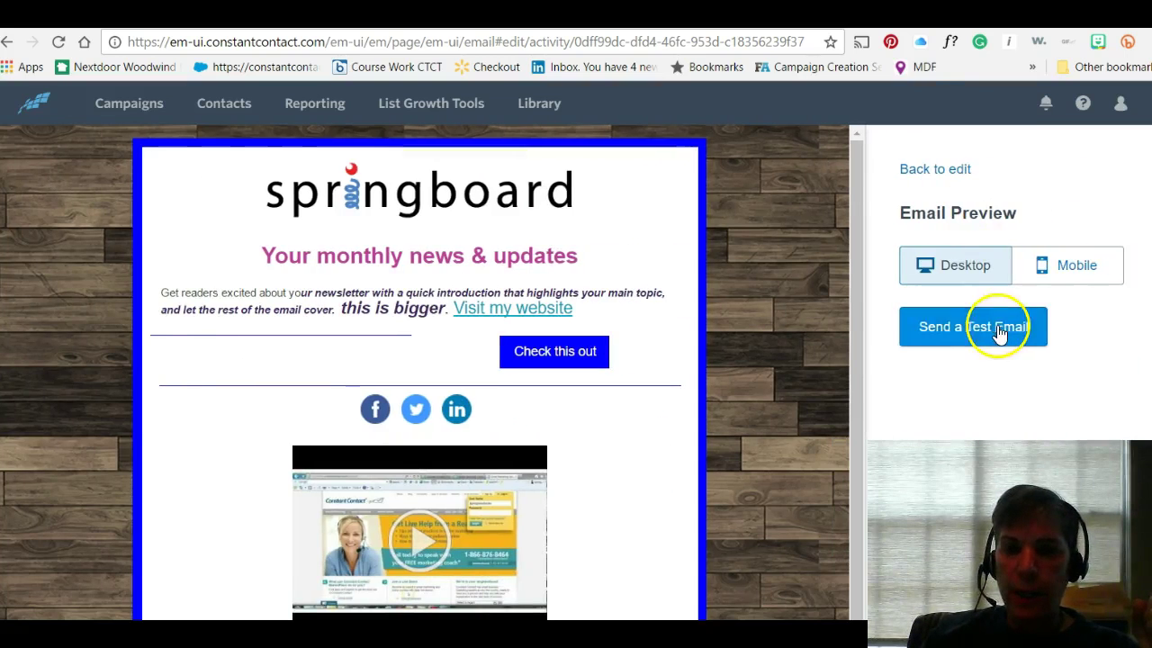
click(1077, 275)
scroll(411, 437, down, 6)
scroll(419, 459, down, 2)
scroll(419, 465, up, 8)
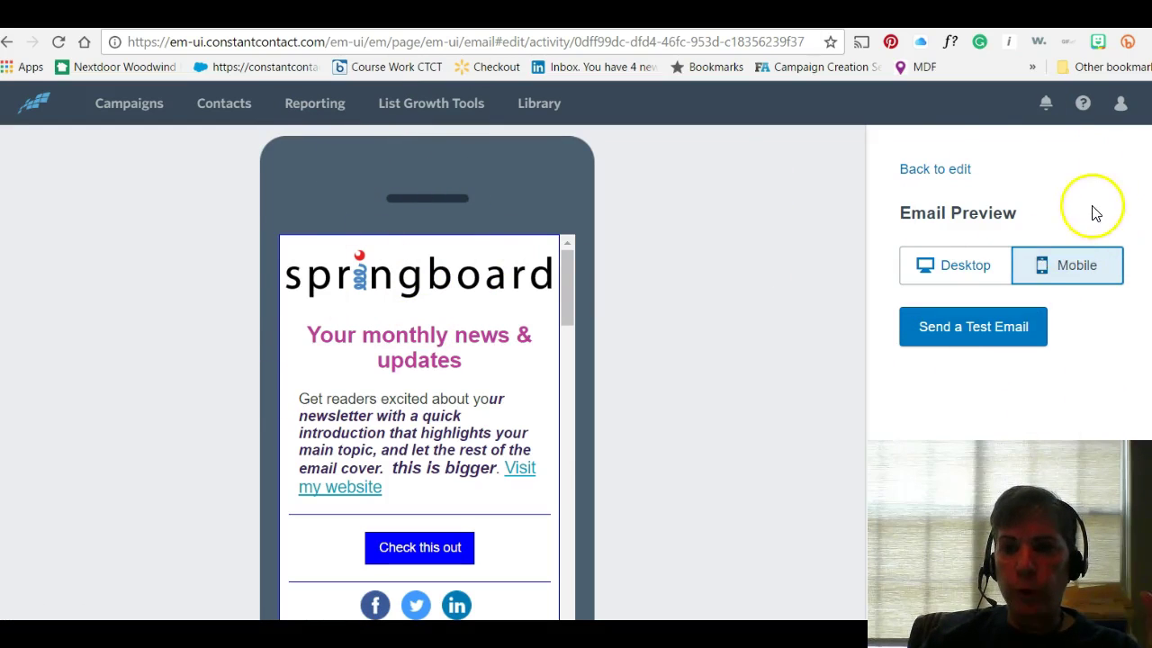
click(957, 170)
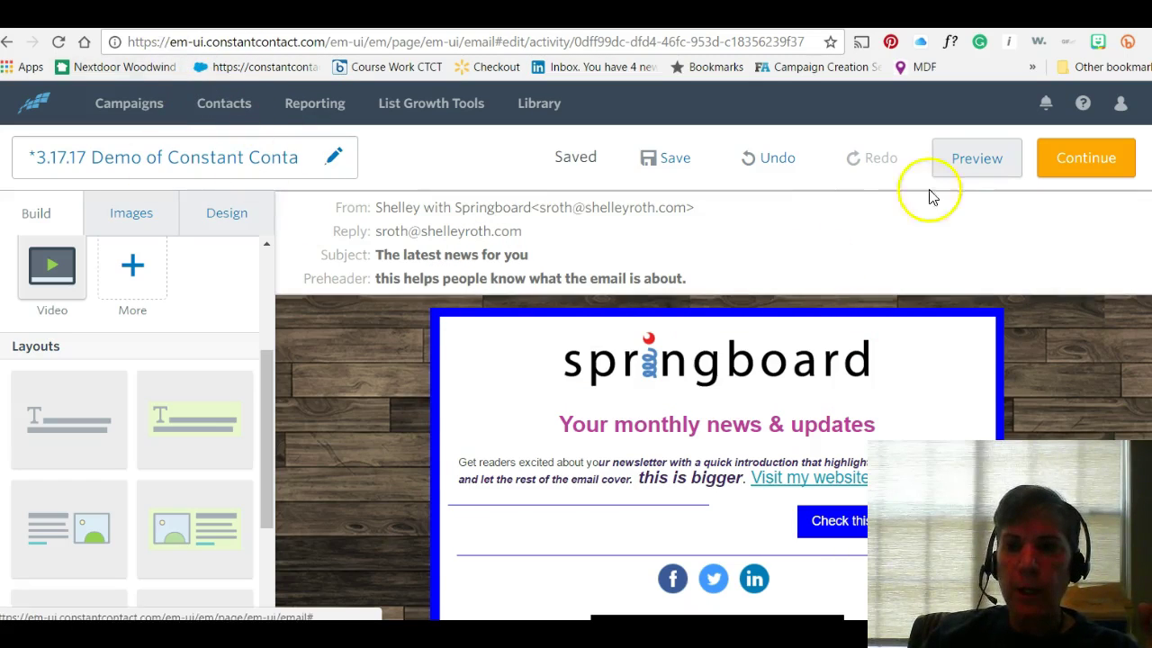
click(1091, 167)
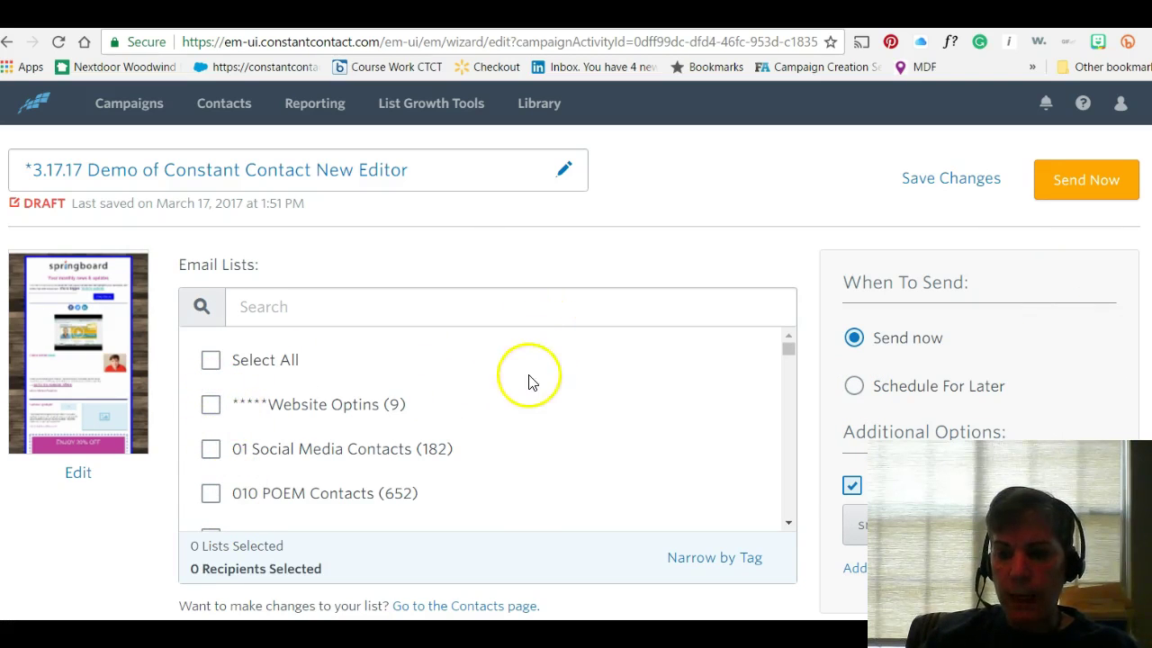
- Review the email lists on the send page, then open the Reporting dashboard
scroll(576, 367, down, 5)
scroll(585, 331, up, 5)
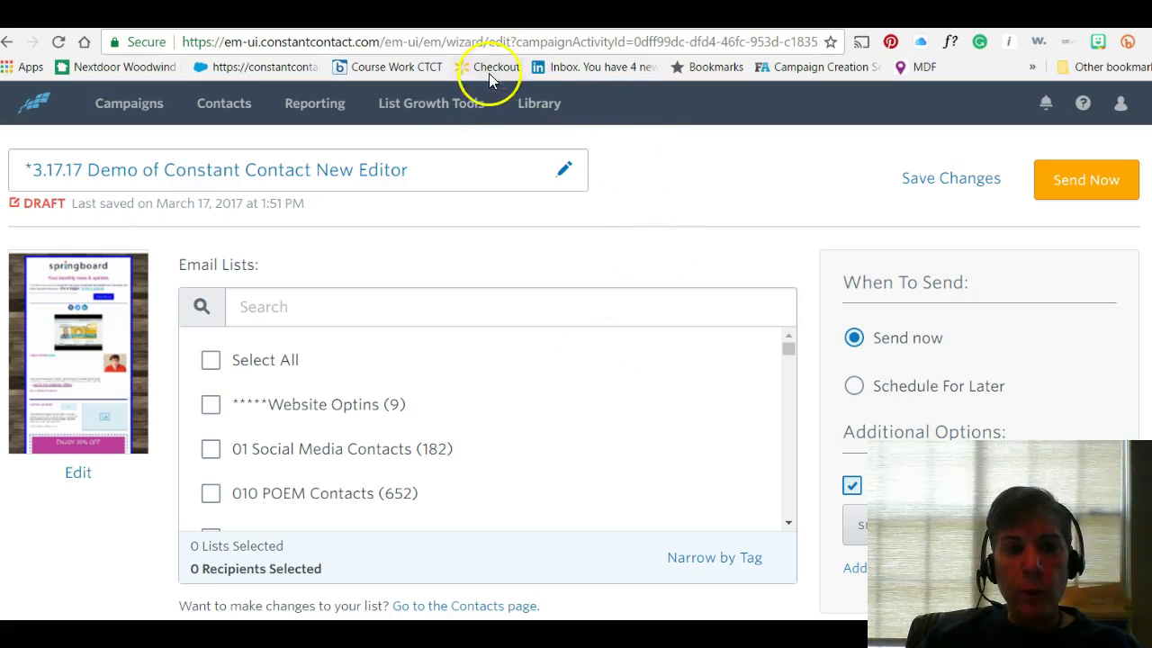
click(324, 118)
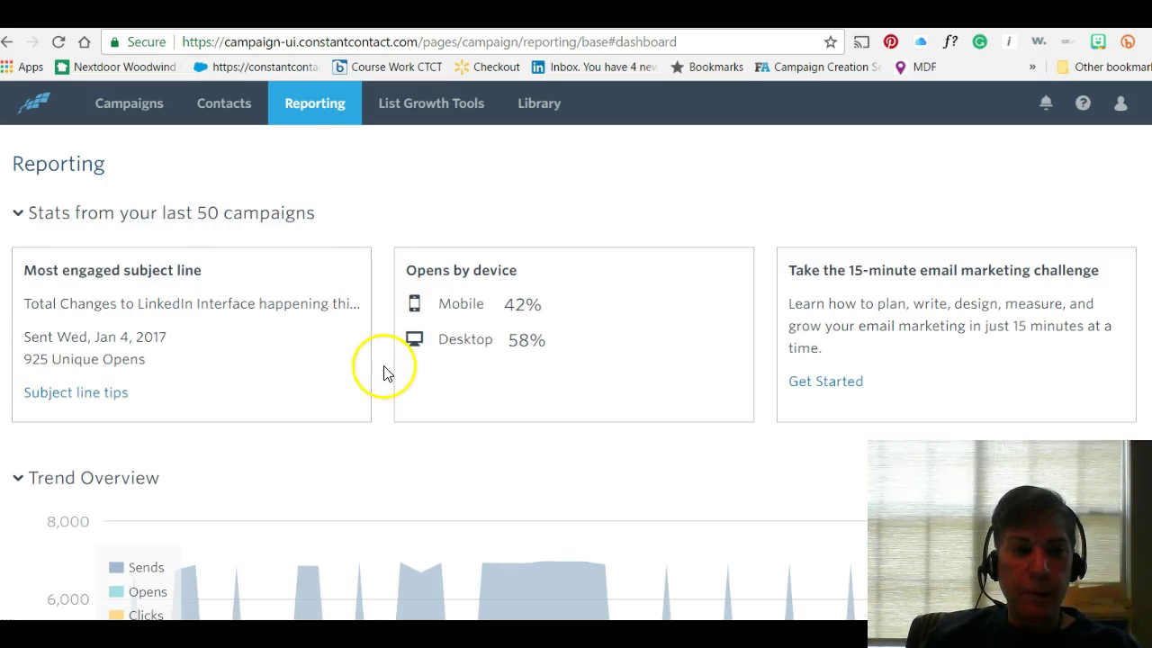
- Bring up the Campaigns list and browse it for the past campaigns
click(140, 109)
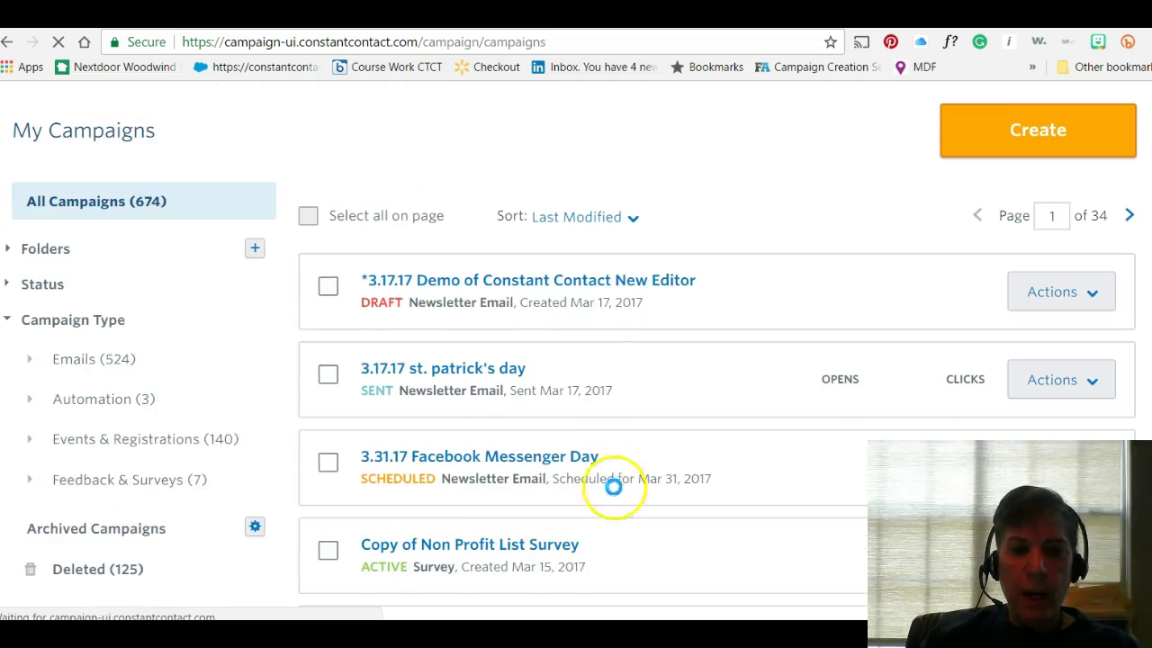
scroll(738, 465, down, 5)
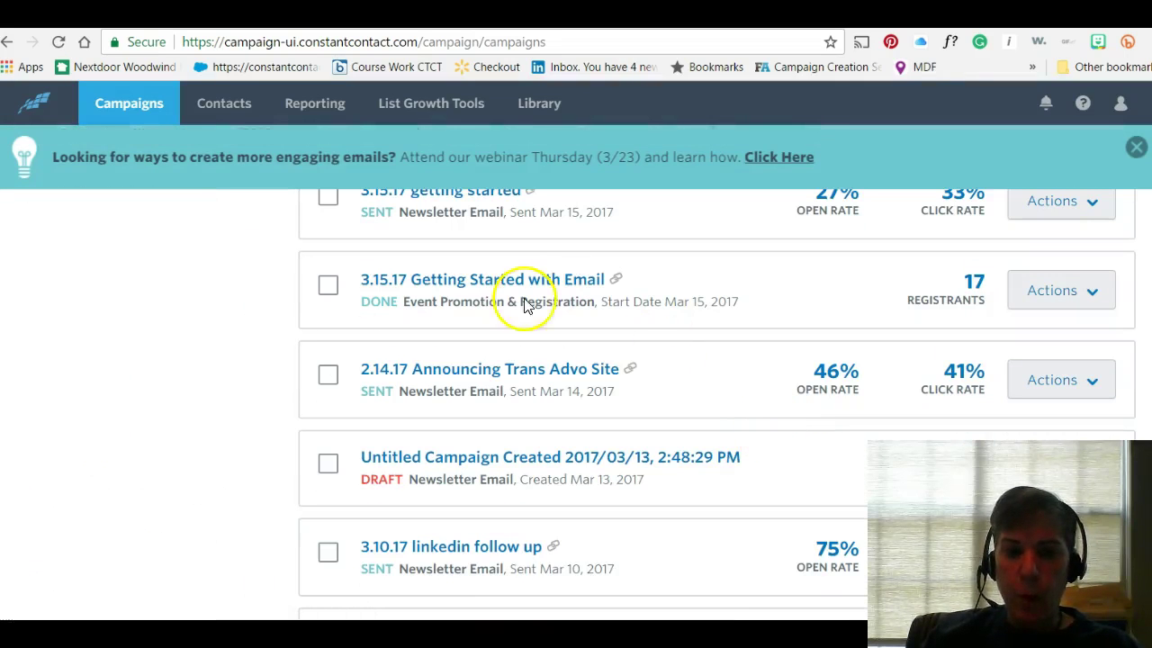
scroll(727, 269, down, 4)
scroll(727, 283, up, 1)
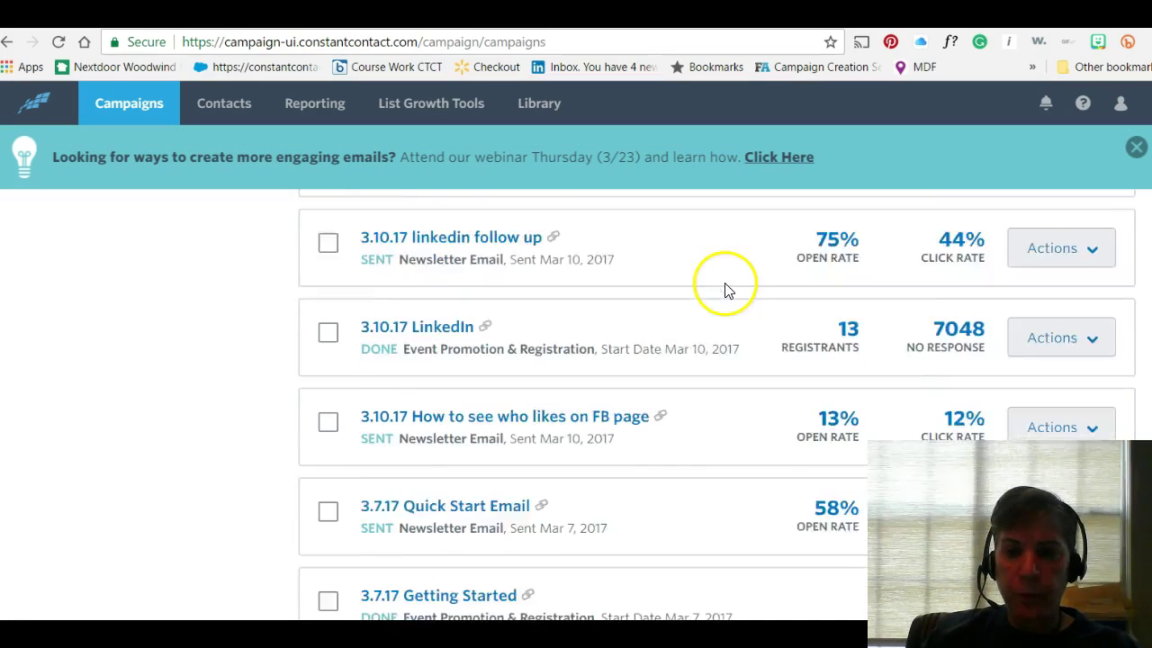
scroll(727, 290, up, 1)
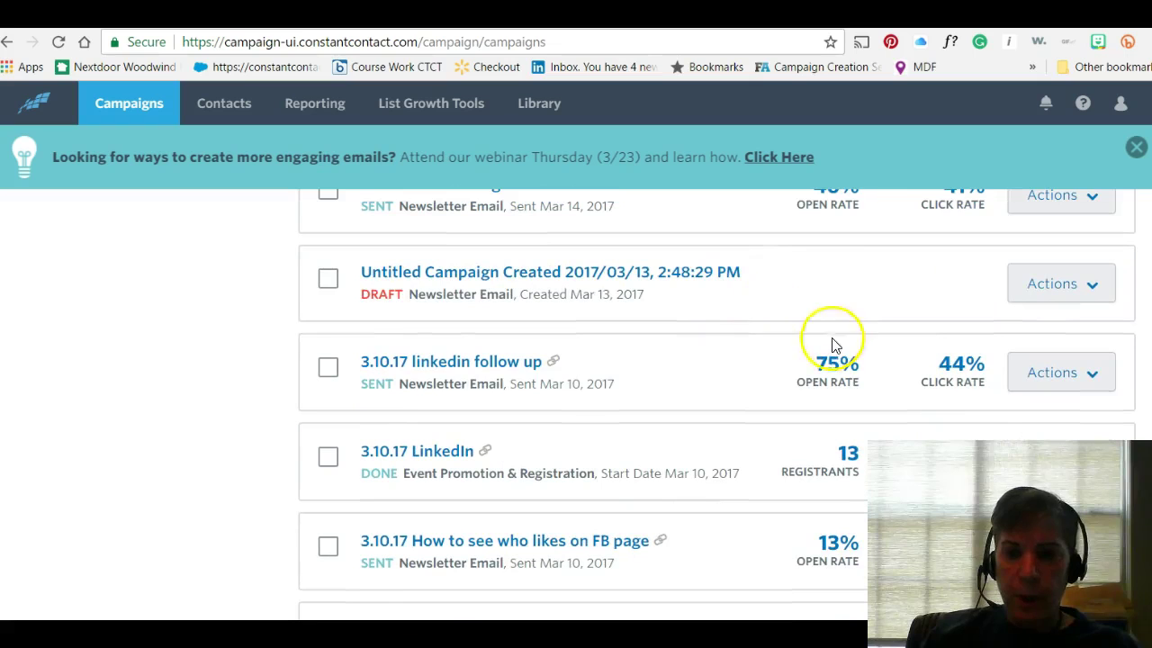
- Open the '3.10.17 linkedin follow up' report and scroll down to its Click-through Stats
click(469, 369)
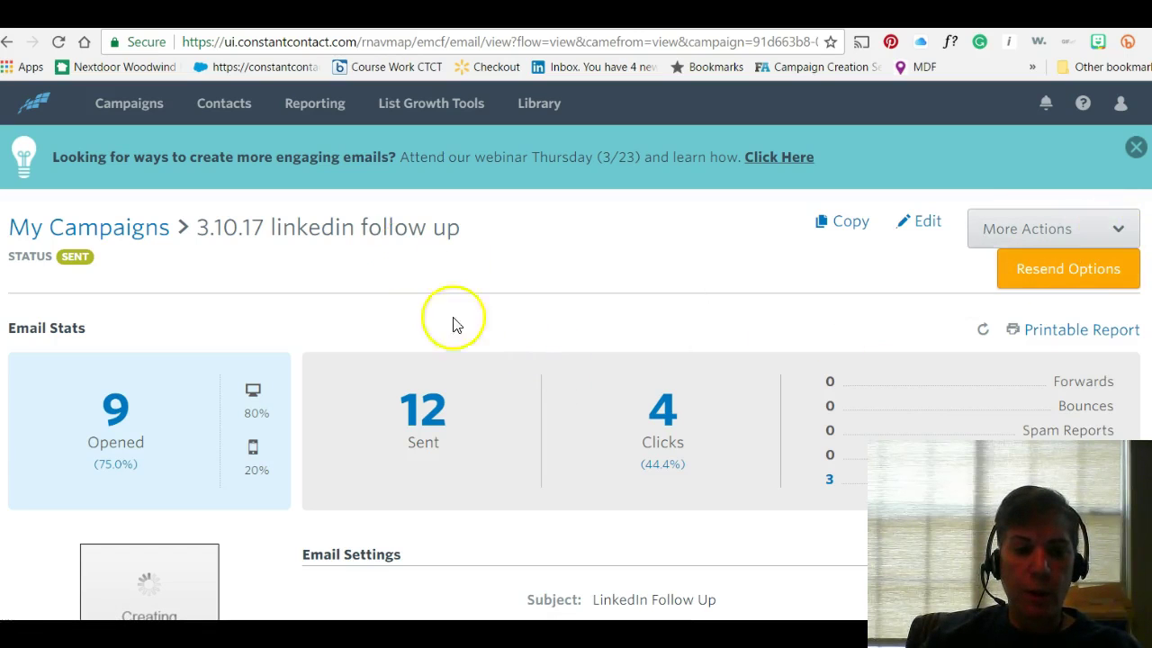
scroll(453, 321, down, 2)
scroll(465, 391, up, 2)
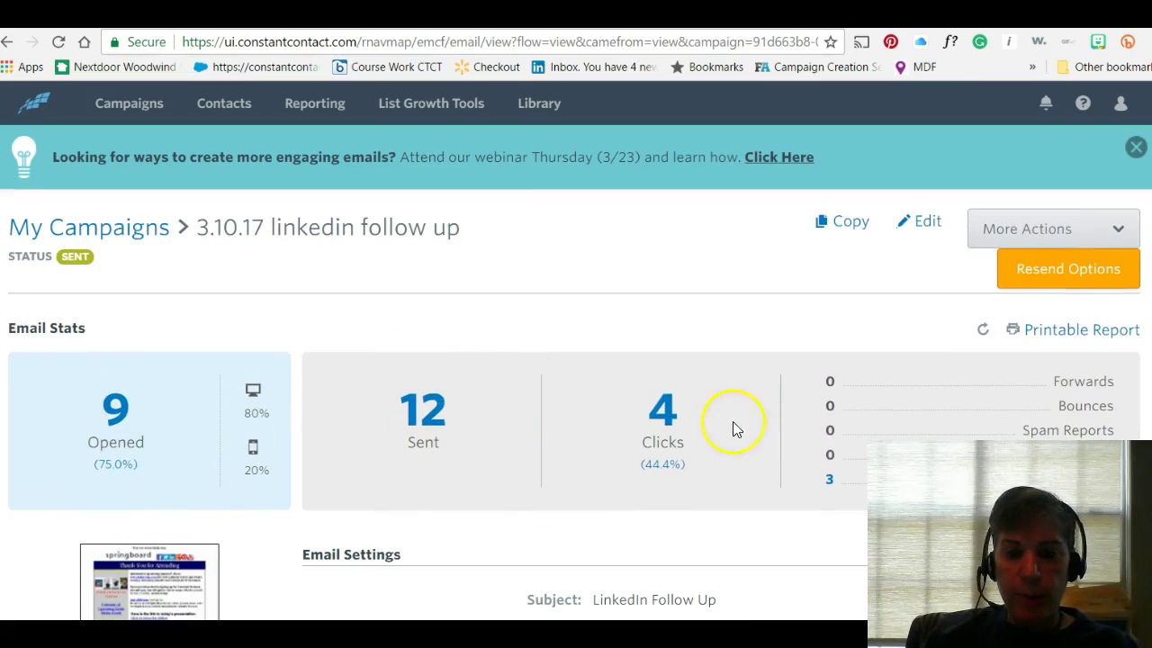
scroll(733, 429, down, 8)
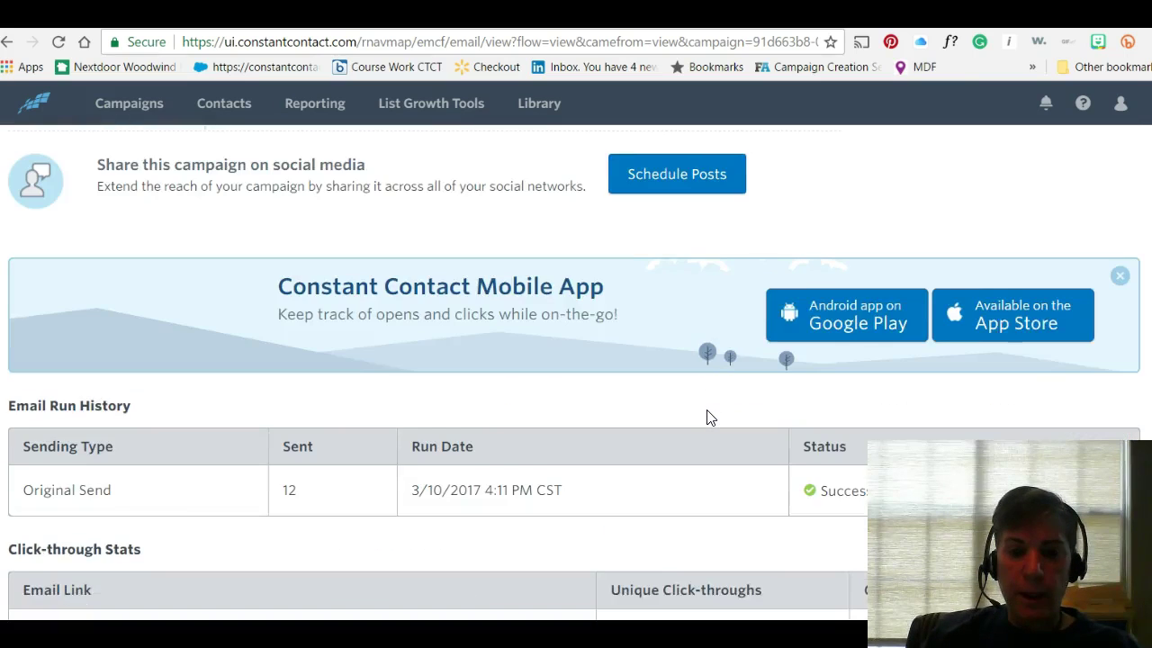
scroll(708, 416, down, 2)
scroll(707, 414, down, 2)
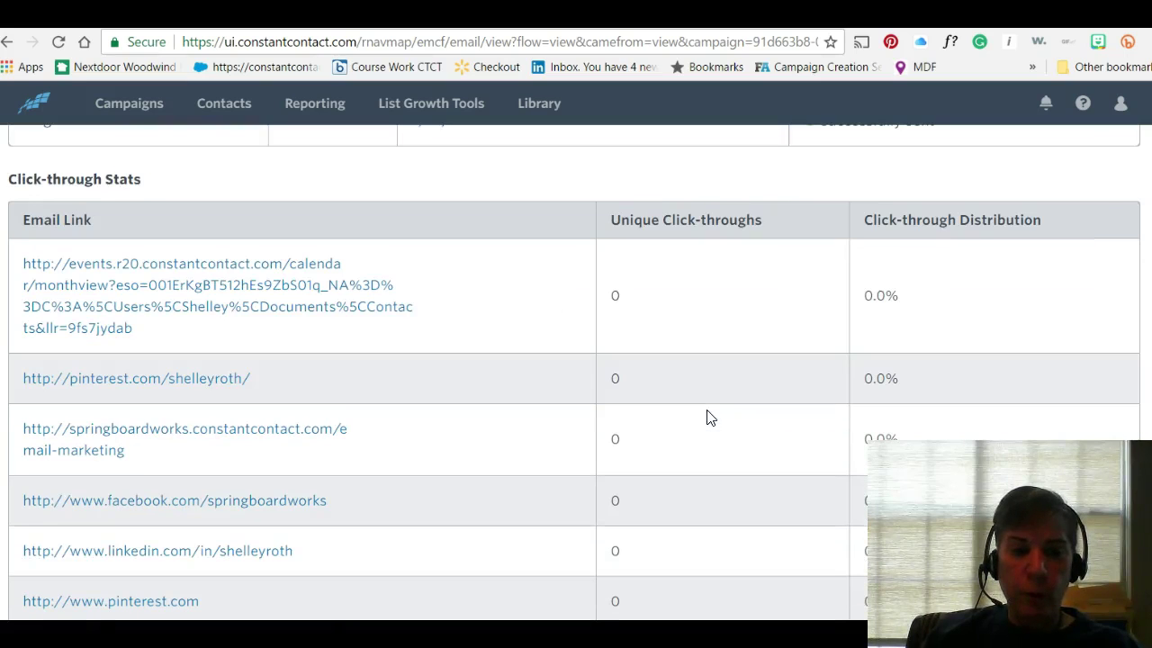
scroll(723, 473, down, 4)
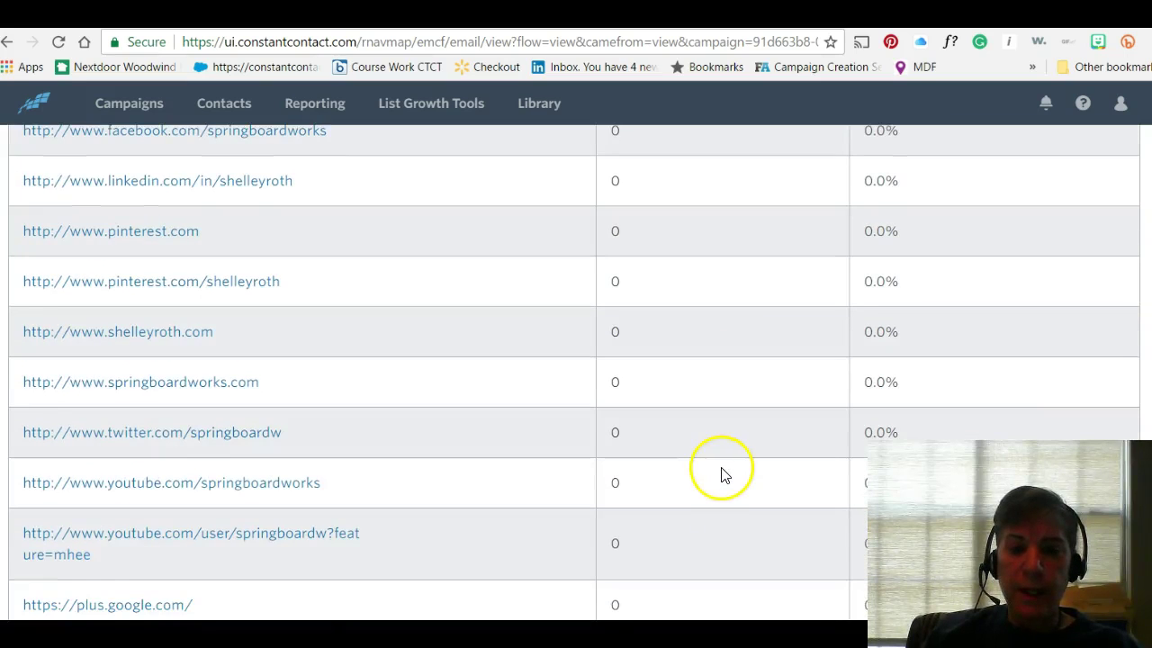
scroll(723, 473, down, 5)
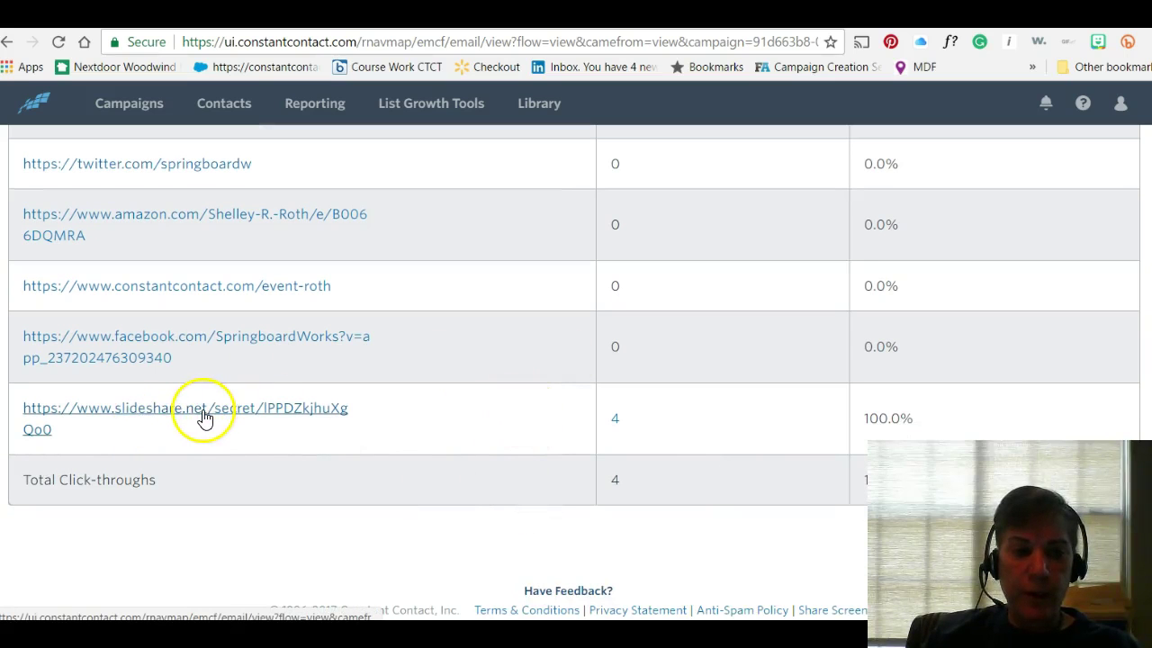
scroll(483, 463, up, 5)
scroll(489, 471, up, 5)
scroll(486, 478, down, 10)
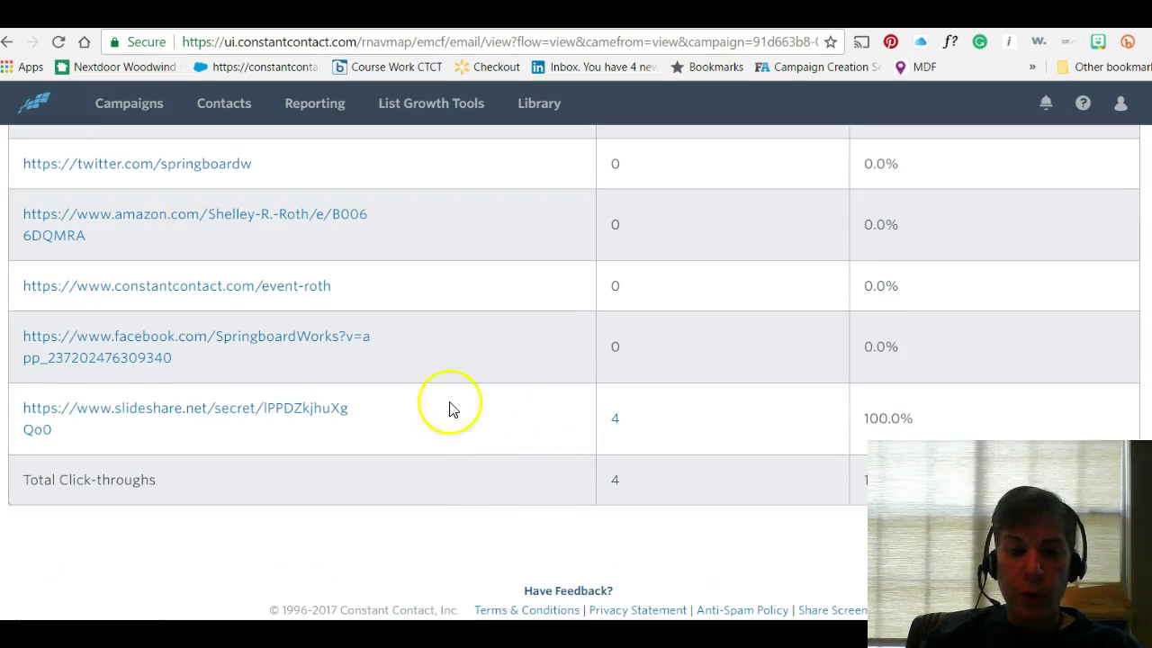
- Review the four contacts who clicked the SlideShare link, then start the PowerPoint slide show from the beginning
click(617, 423)
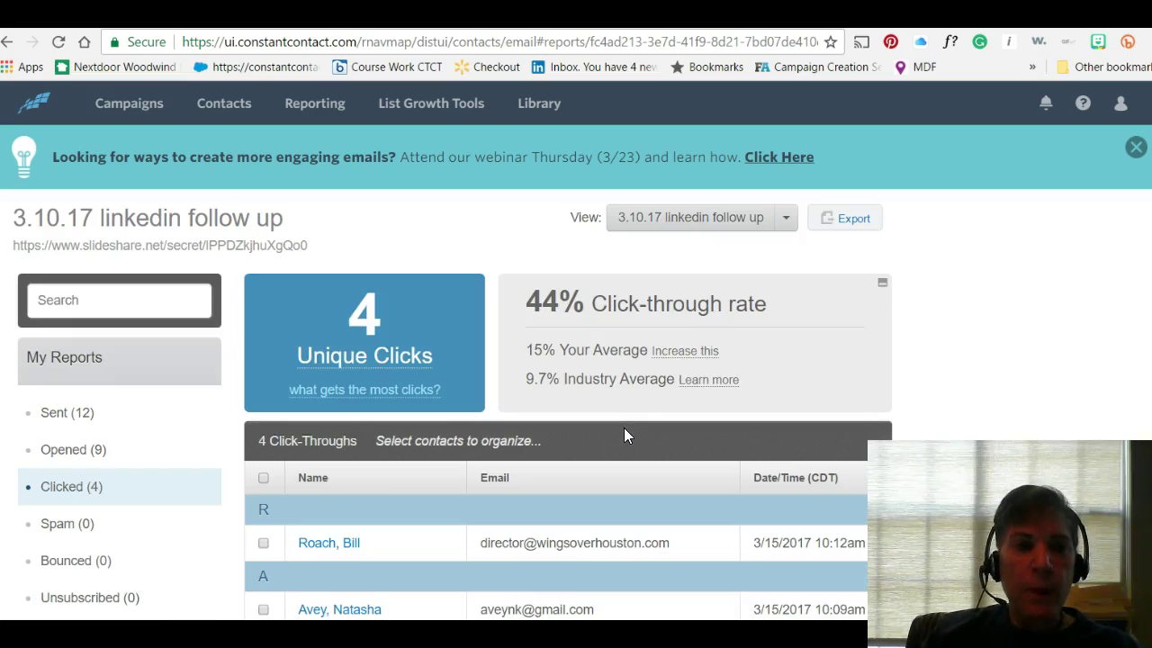
scroll(445, 483, down, 2)
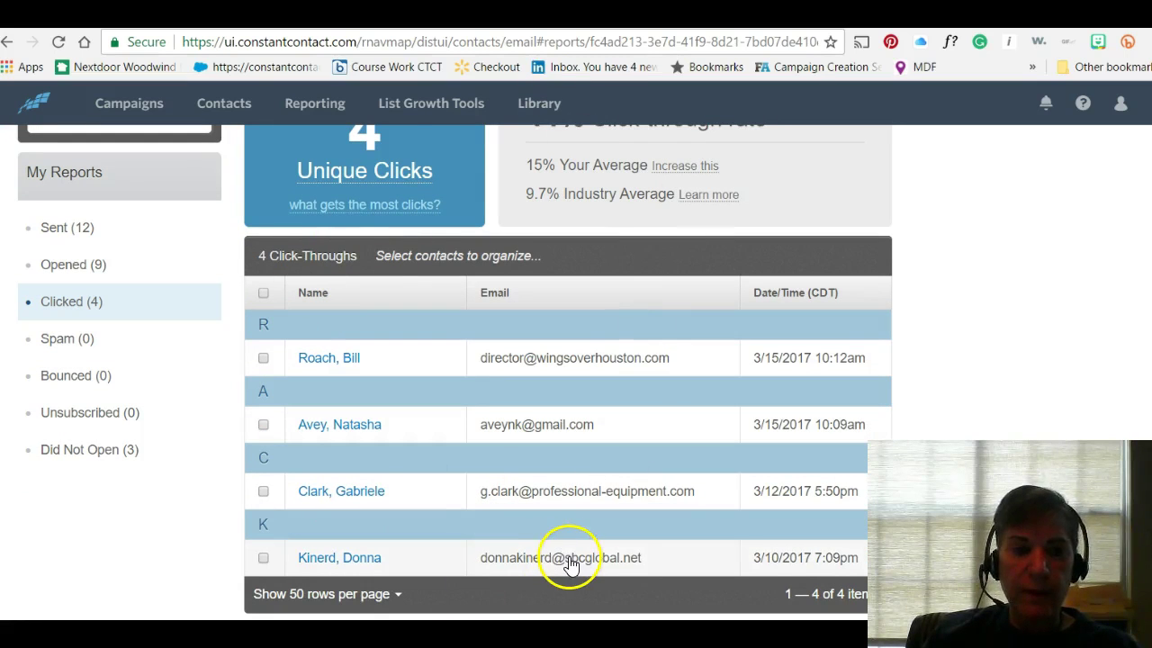
scroll(520, 580, up, 2)
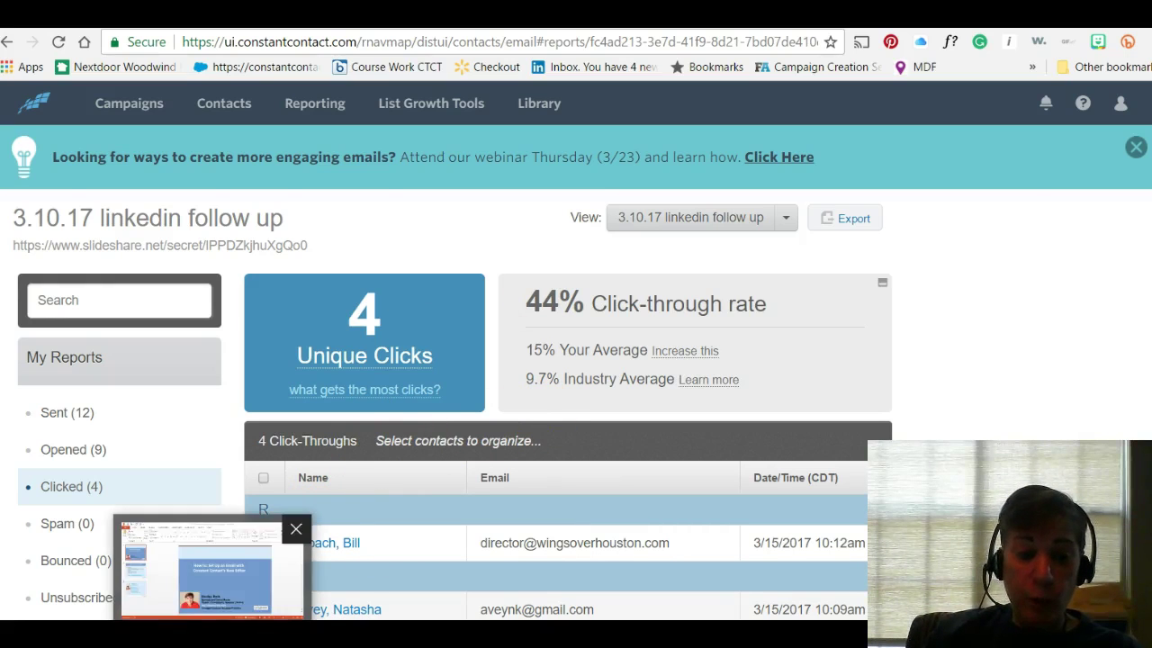
click(216, 562)
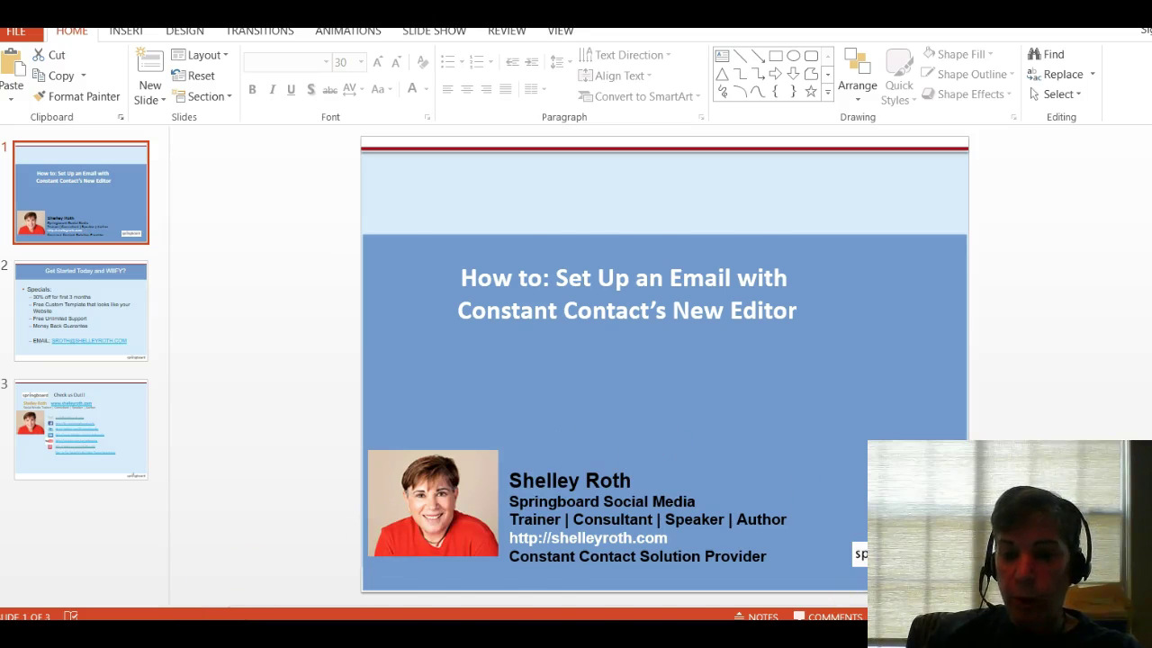
key(F5)
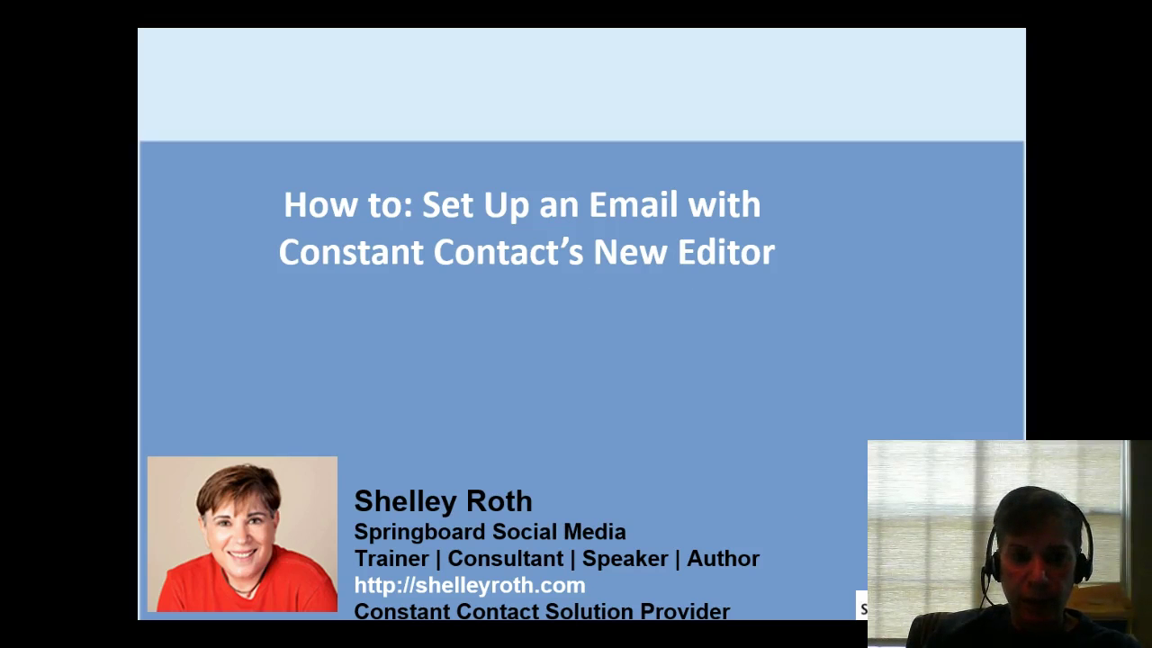